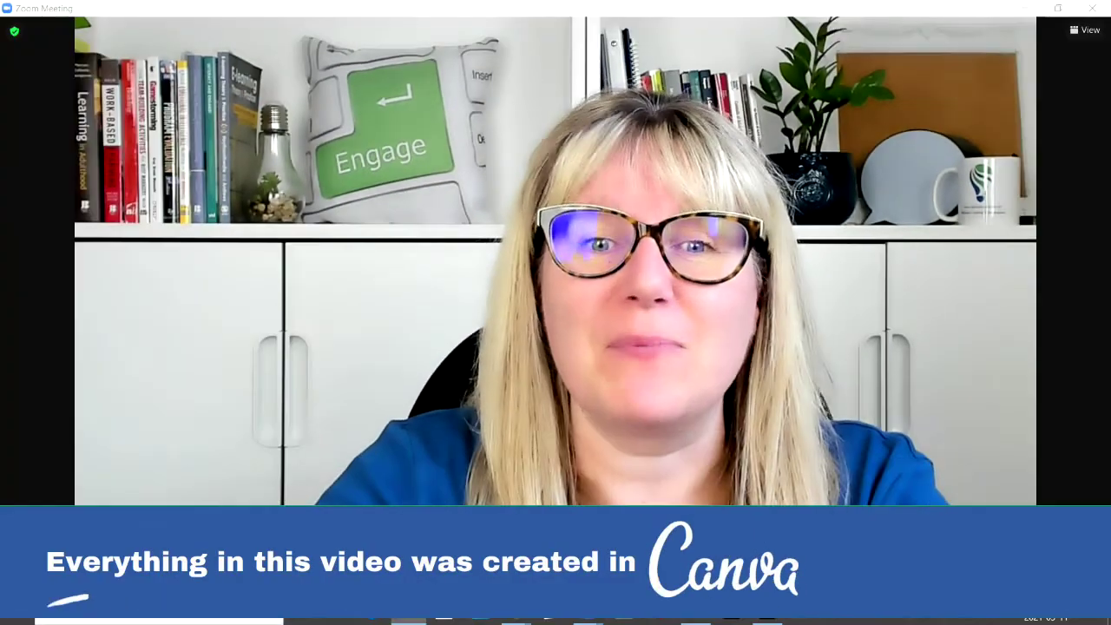
- Share the 'Home - Canva - Google Chrome' window in Zoom
key("alt+s")
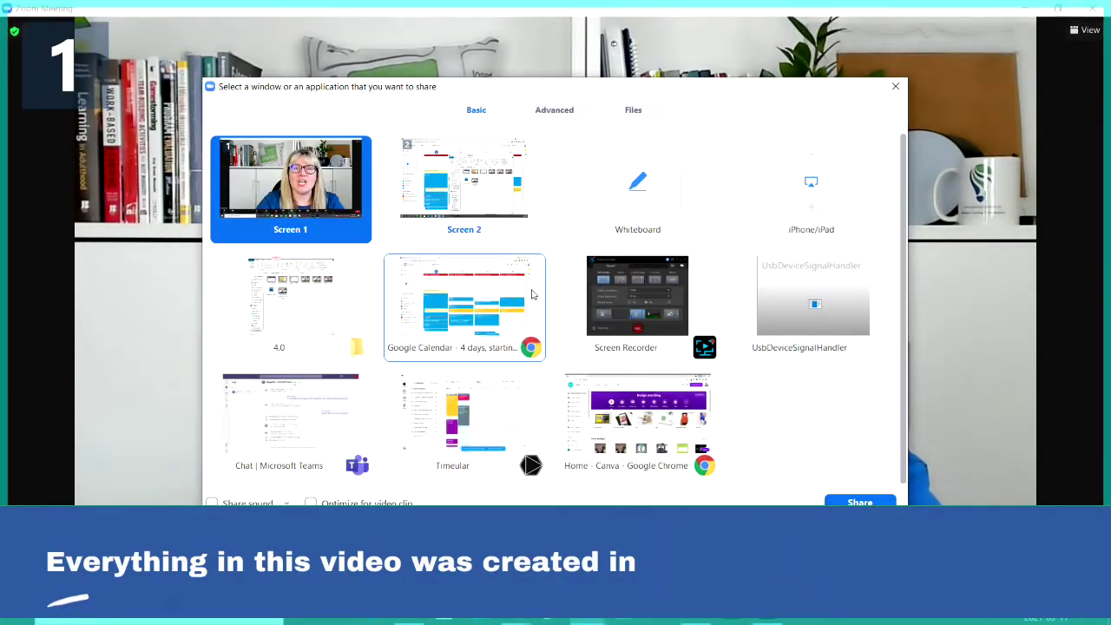
left_click(577, 429)
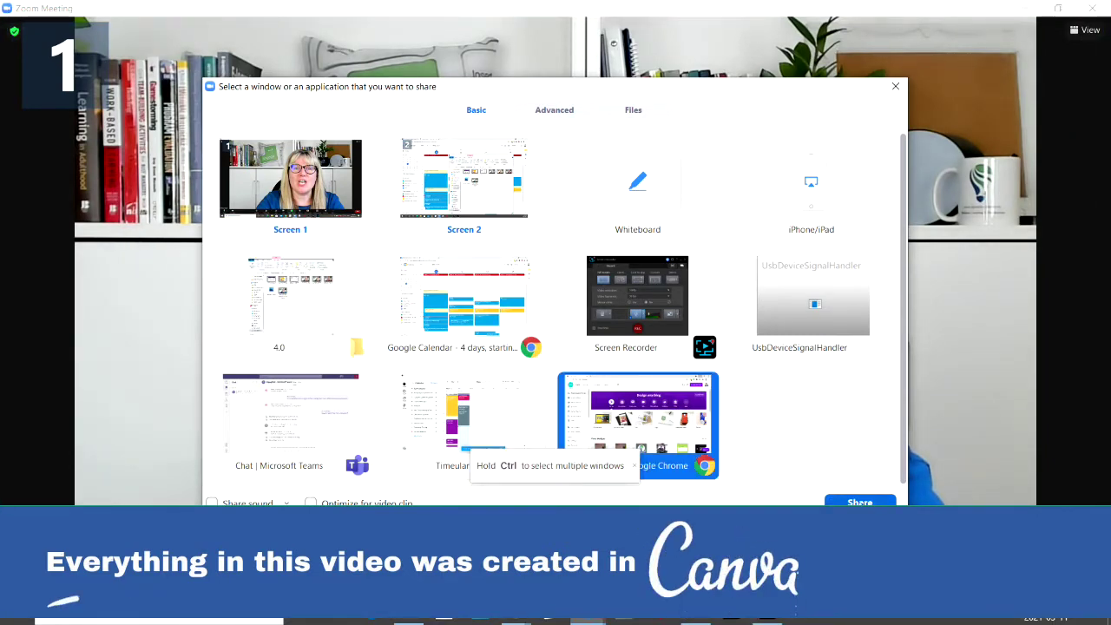
left_click(859, 502)
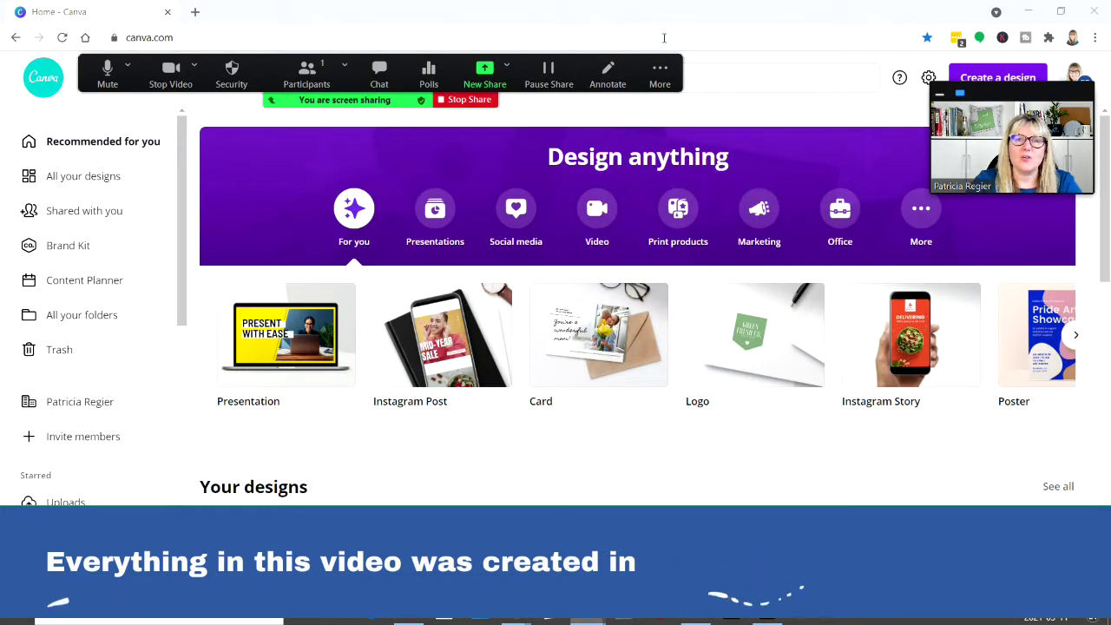
- Move the floating video preview aside and go to Canva's Content Planner
left_click_drag(938, 188, 936, 115)
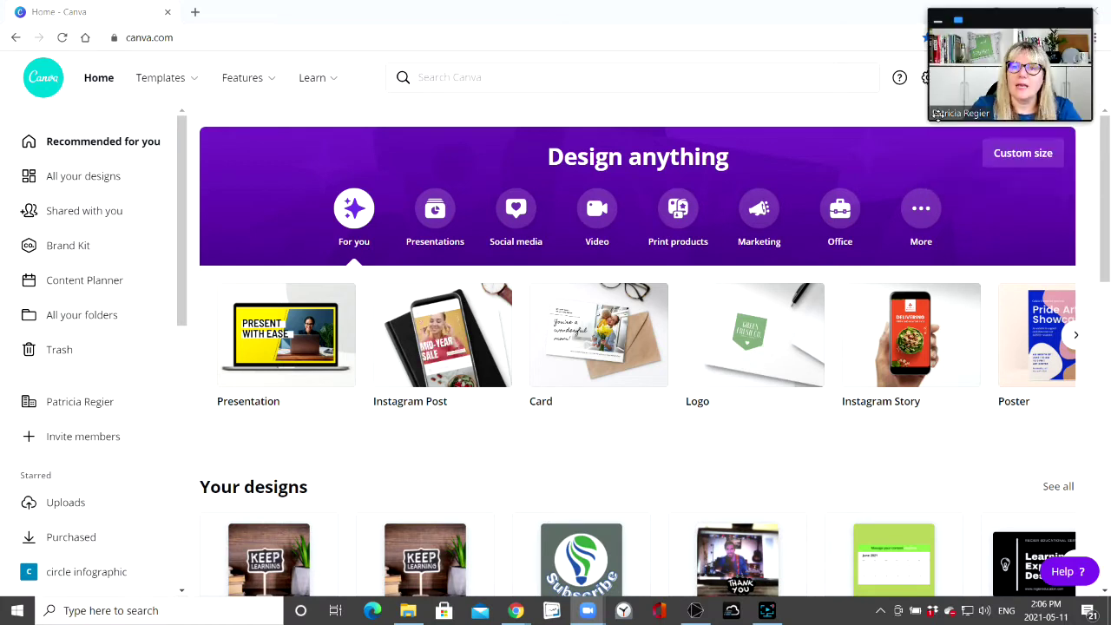
left_click(85, 280)
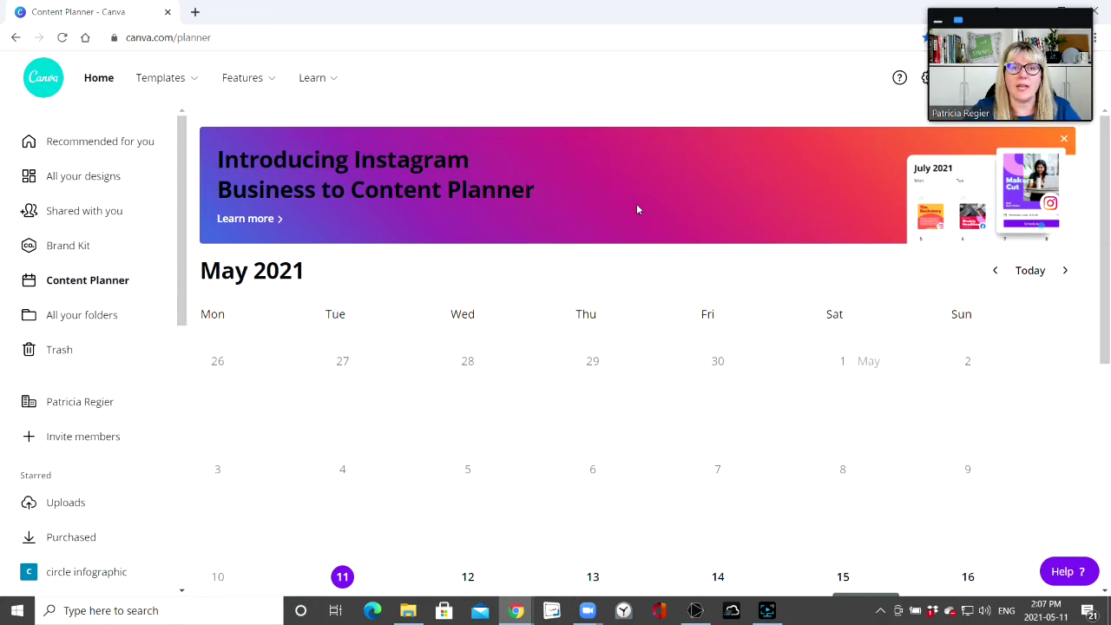
- Review the May 2021 calendar of scheduled posts, then start a new post on June 1
scroll(636, 209, "down", 1)
scroll(636, 210, "up", 1)
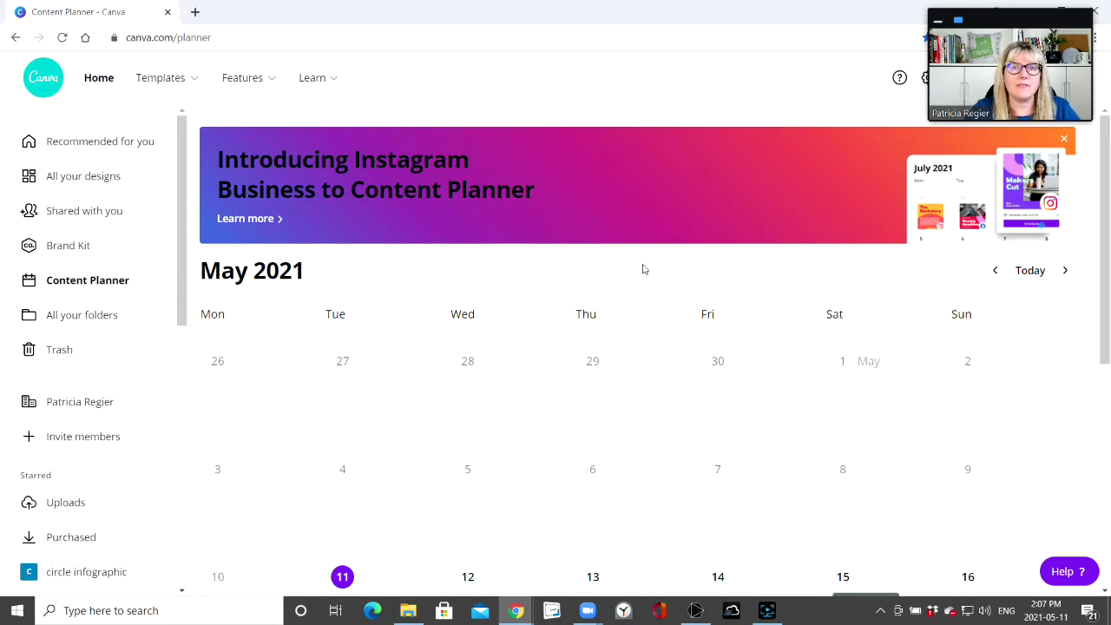
scroll(643, 269, "down", 3)
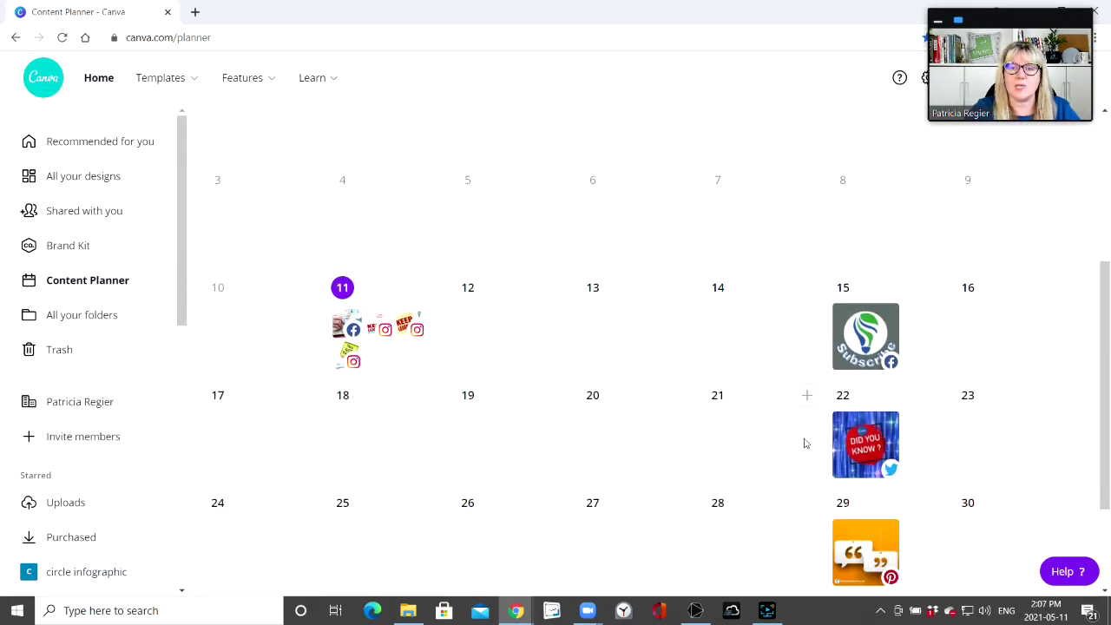
scroll(811, 429, "down", 2)
scroll(650, 401, "up", 4)
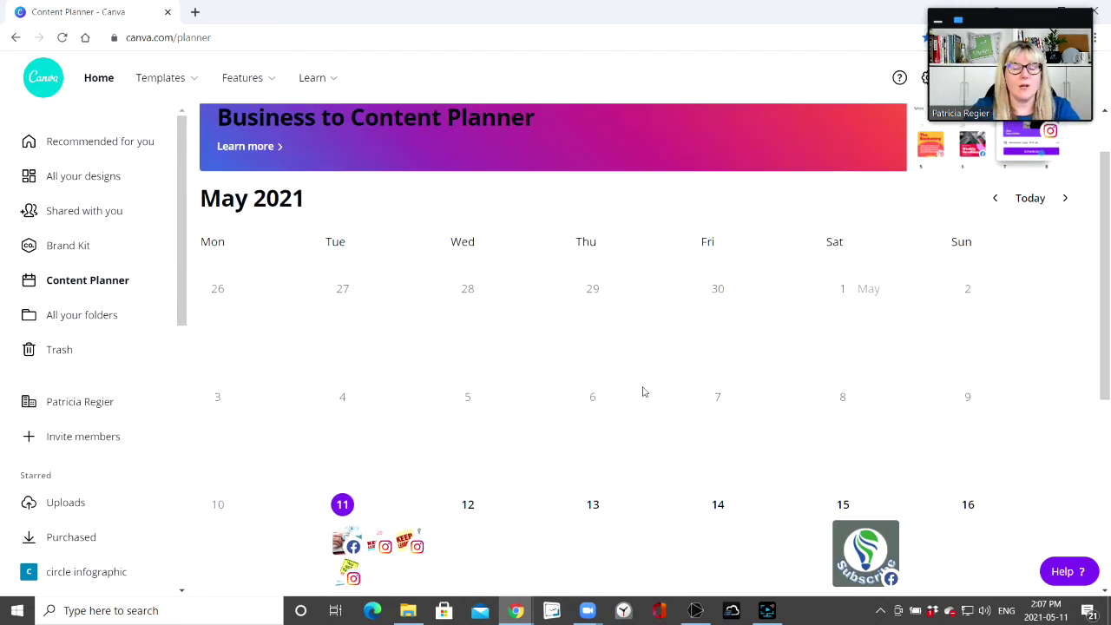
scroll(642, 393, "down", 4)
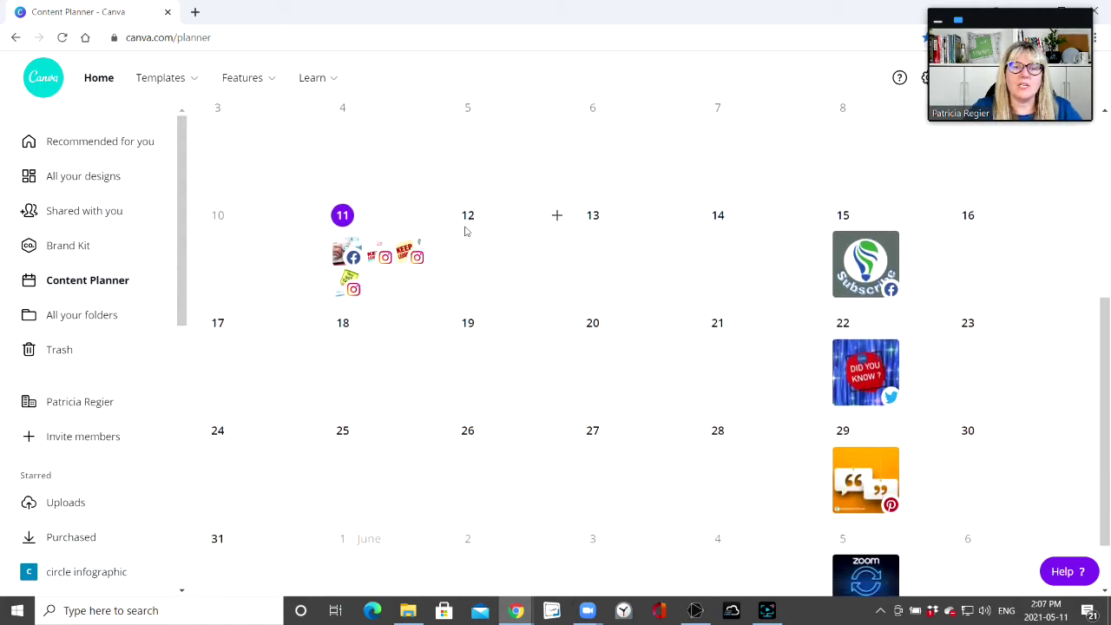
scroll(408, 356, "up", 4)
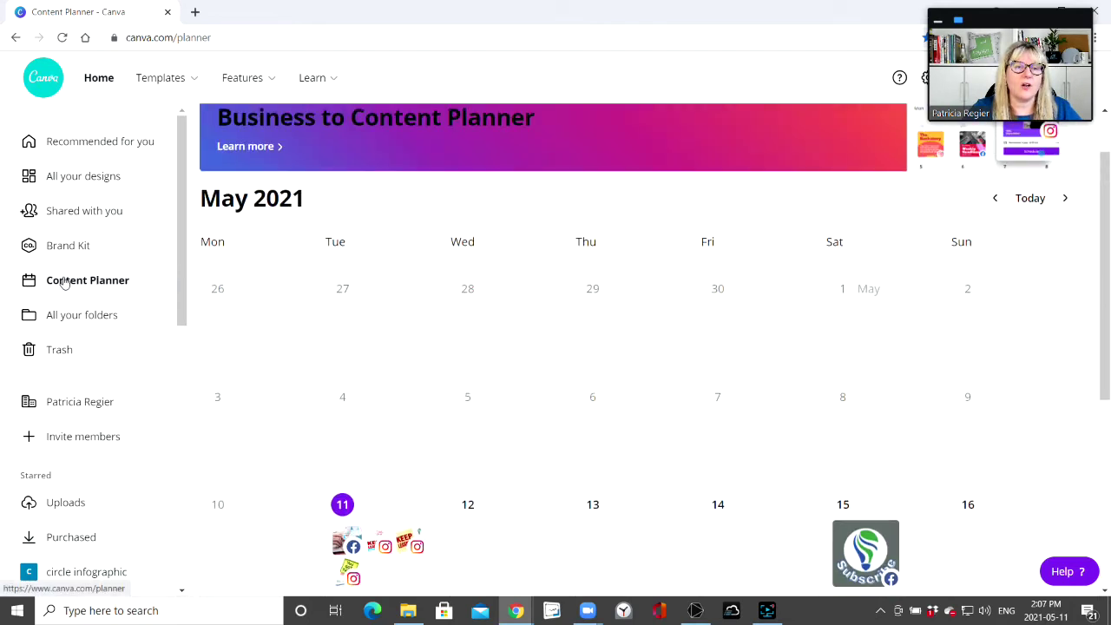
scroll(498, 282, "down", 1)
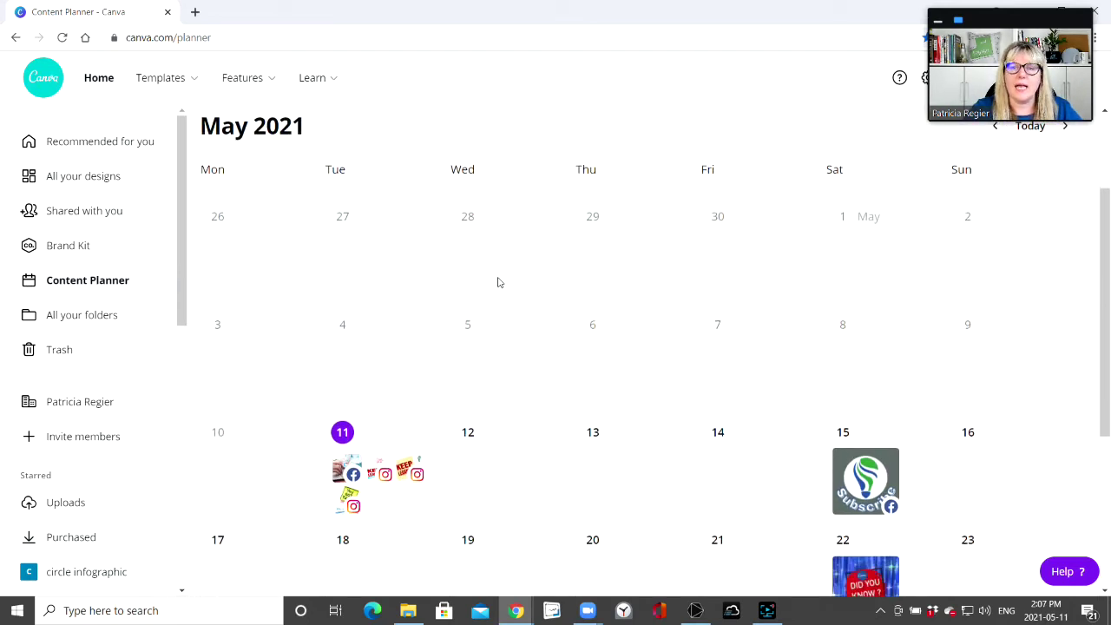
scroll(829, 233, "up", 2)
scroll(564, 452, "down", 3)
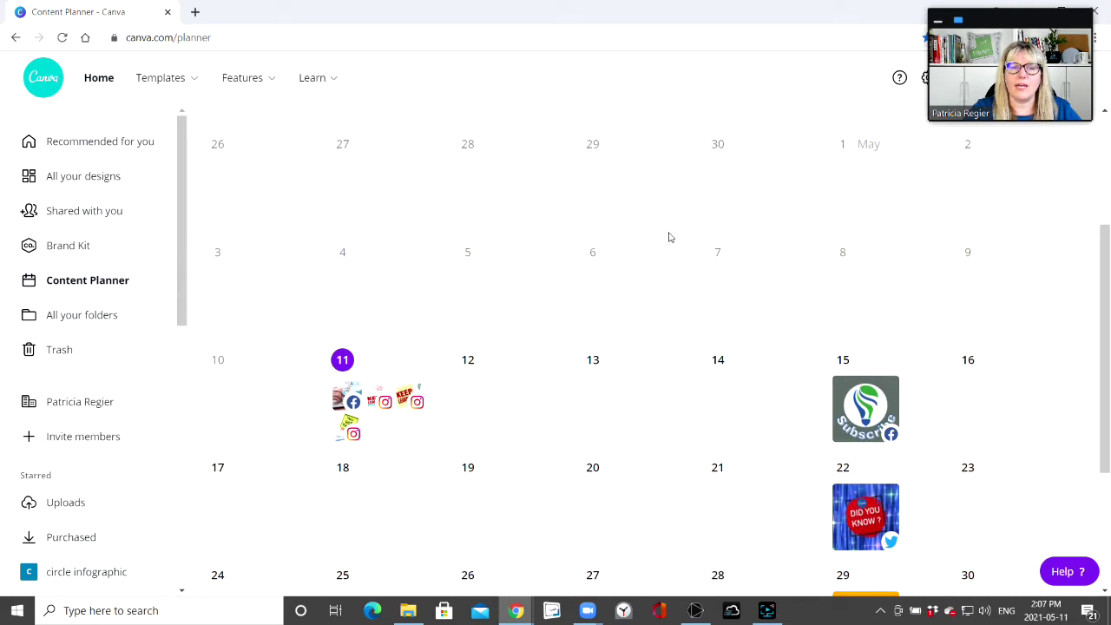
scroll(672, 390, "down", 1)
scroll(672, 390, "down", 3)
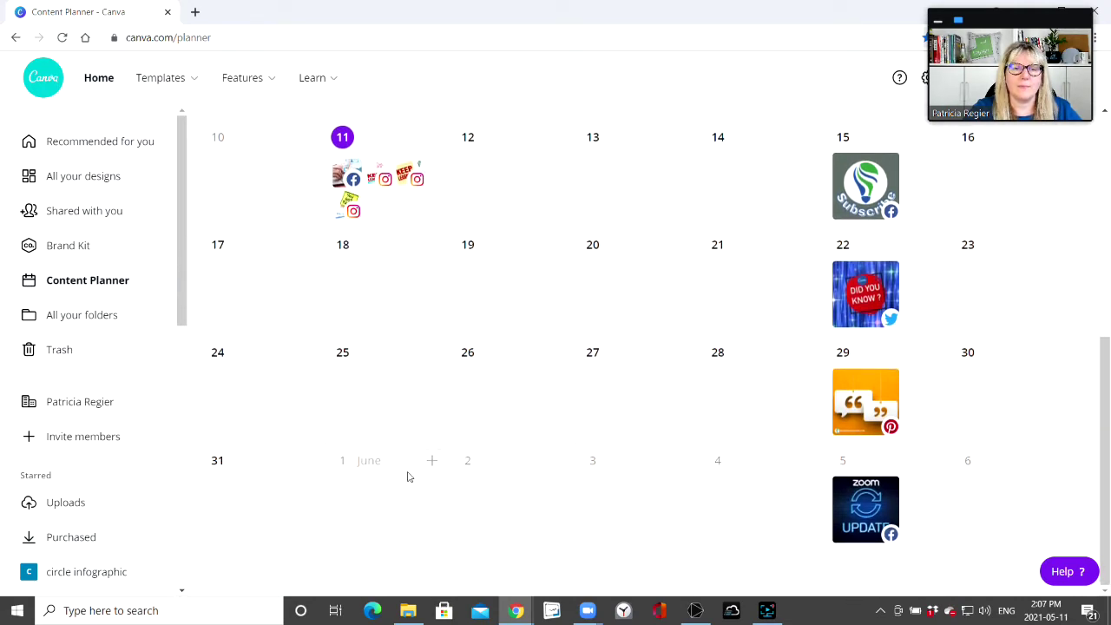
left_click(431, 461)
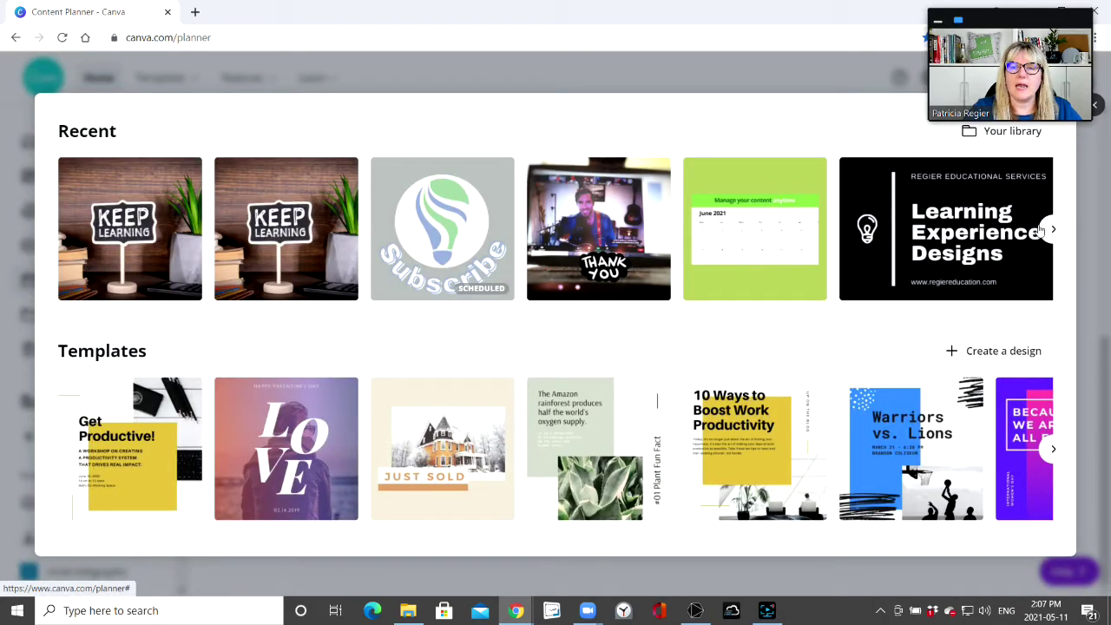
- Page through the recent designs offered for the June 1 post
left_click_drag(1022, 23, 1020, 14)
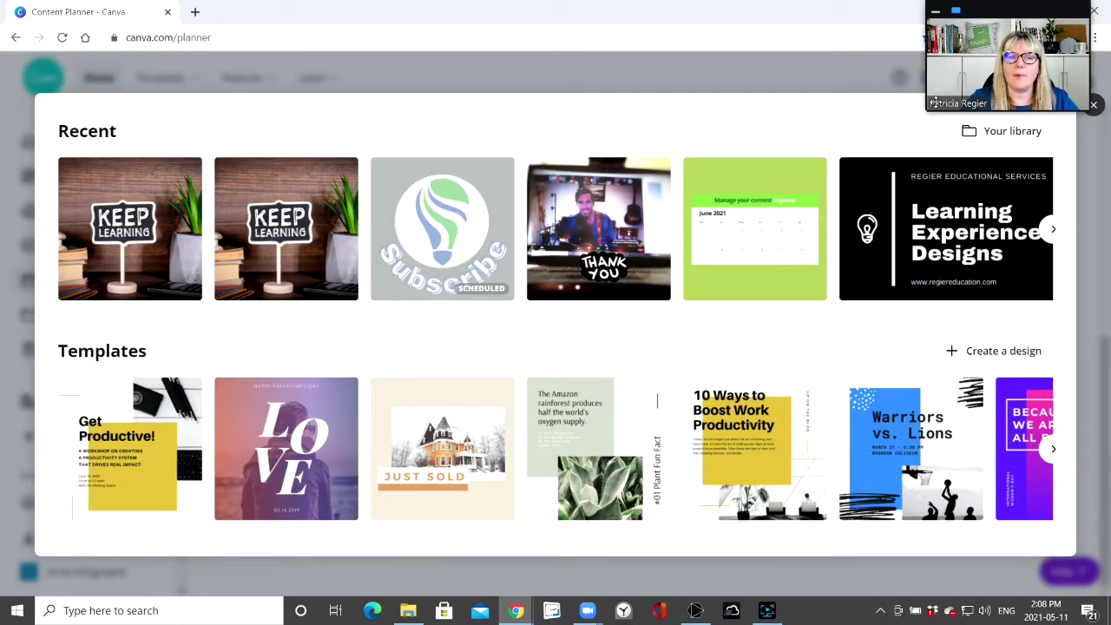
left_click(1051, 230)
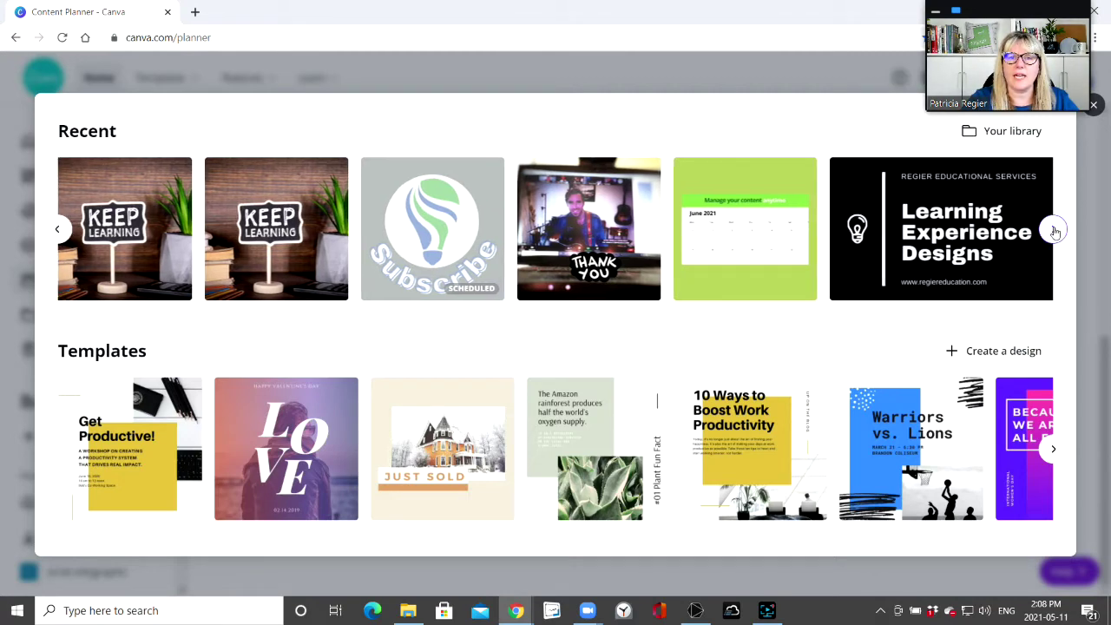
left_click(1053, 230)
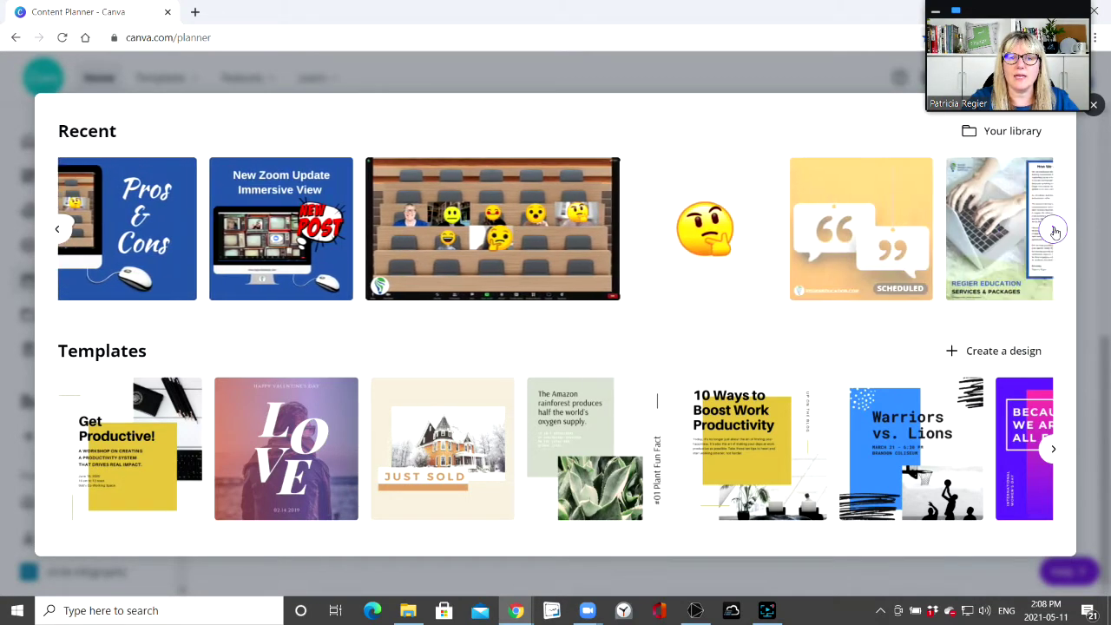
left_click(1055, 230)
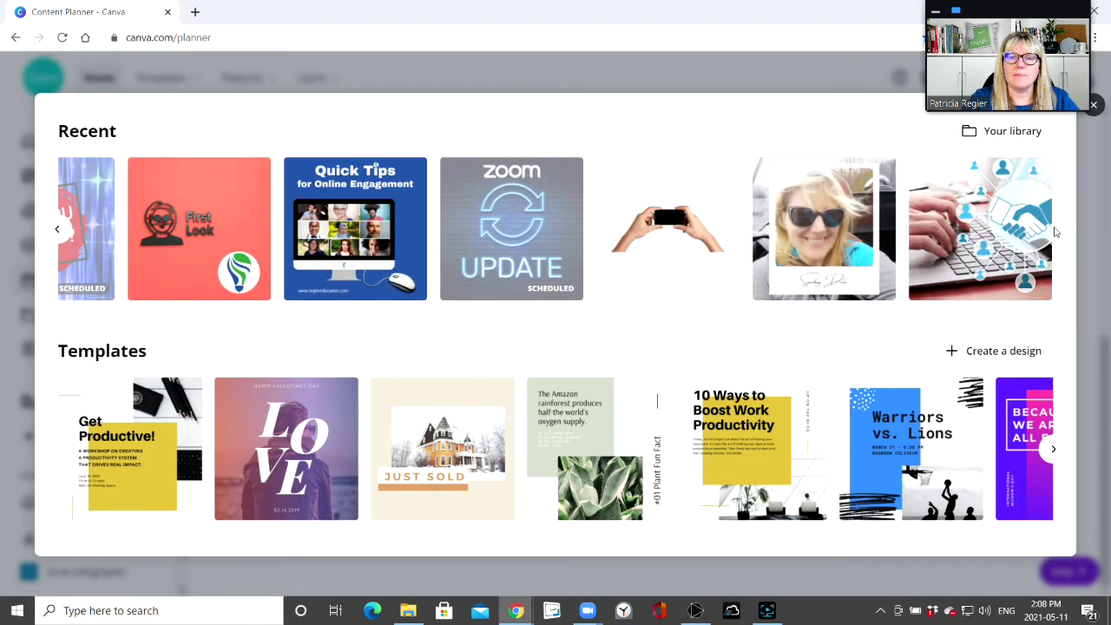
- Open the Production Partner folder in Your library and pick the Giving Tuesday design
left_click(998, 137)
scroll(855, 239, "down", 3)
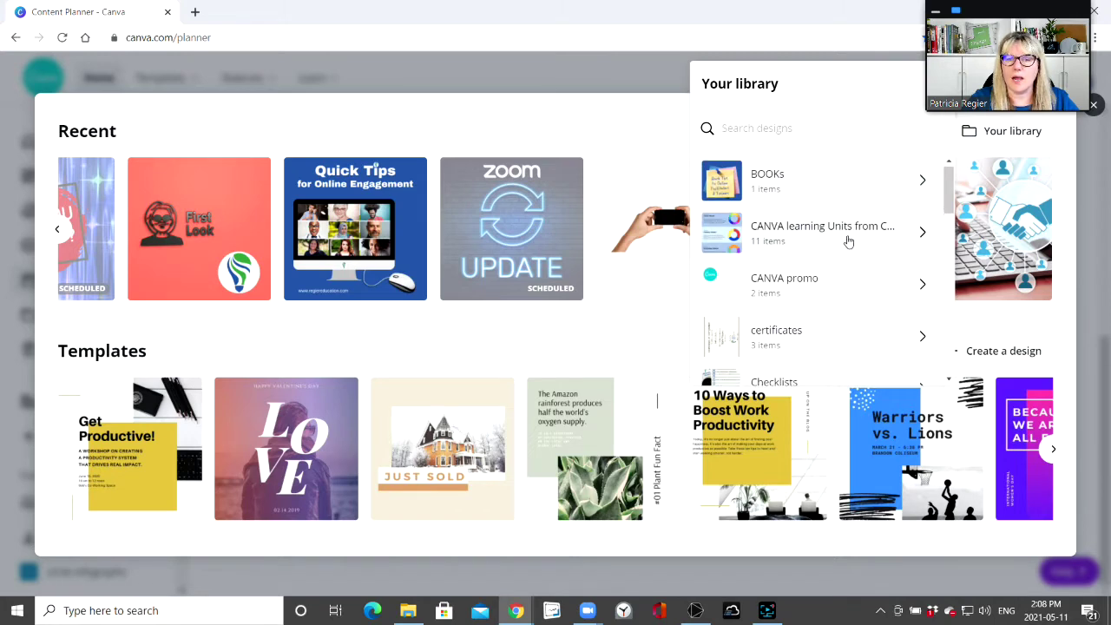
scroll(847, 246, "down", 10)
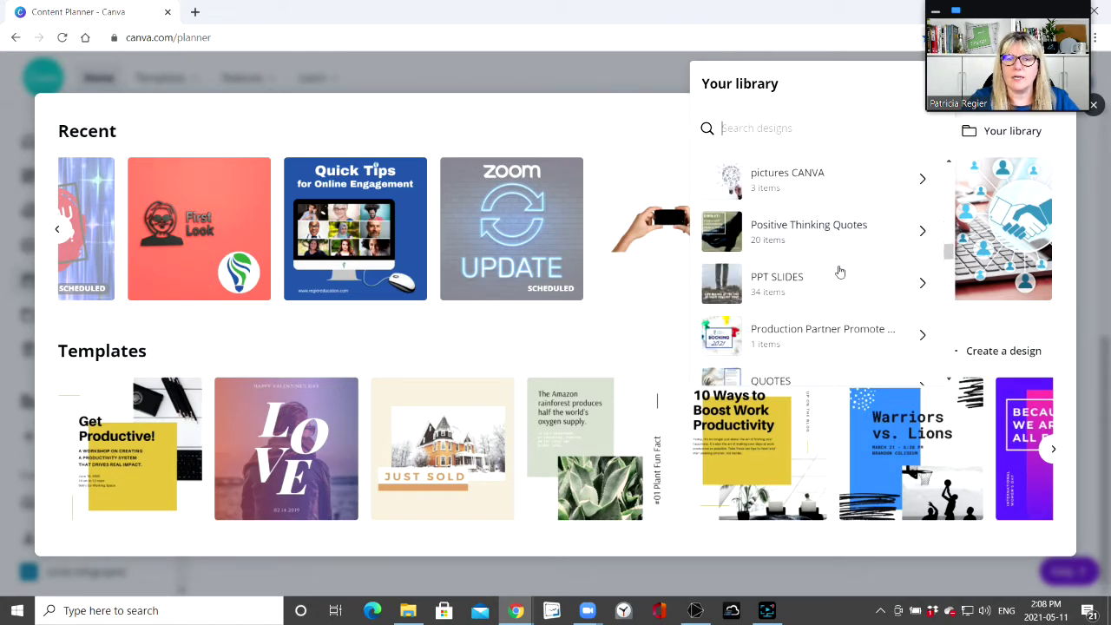
scroll(839, 271, "down", 1)
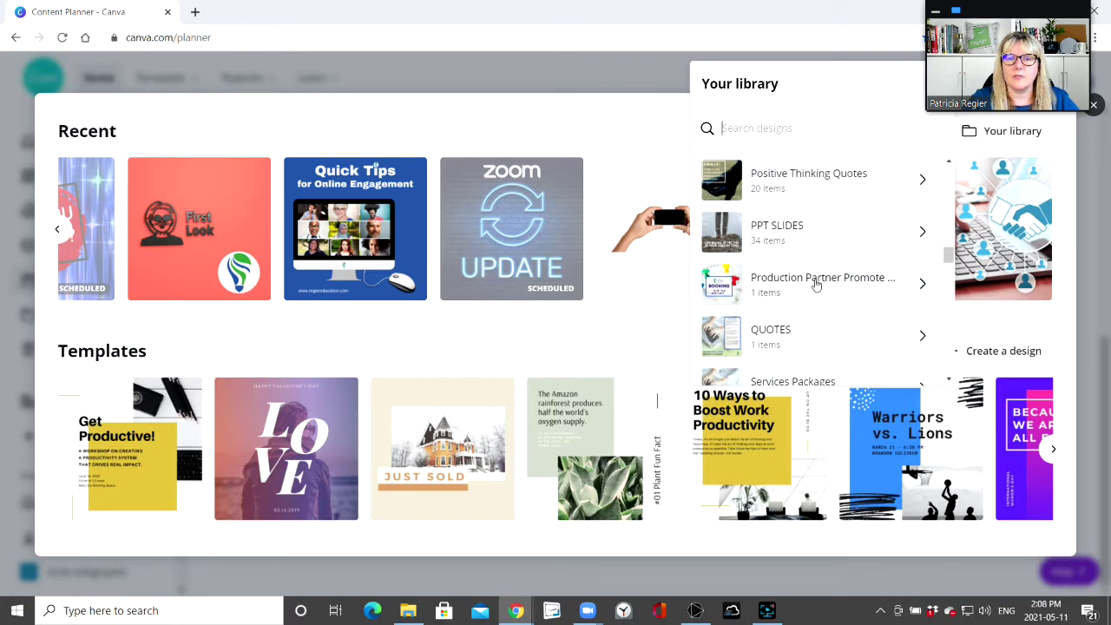
left_click(817, 290)
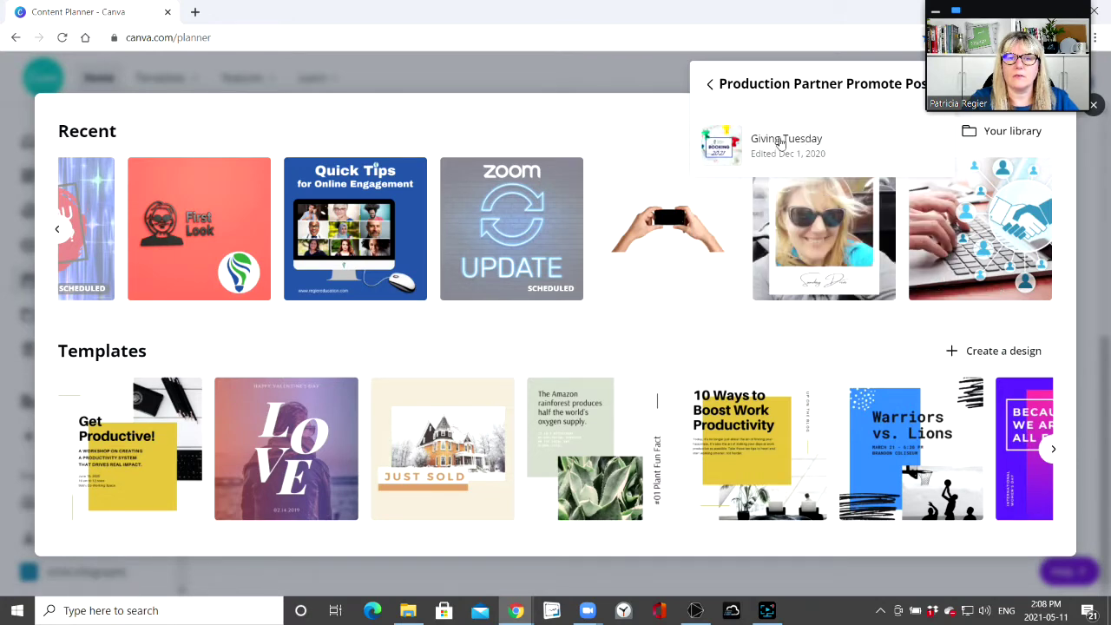
left_click(729, 147)
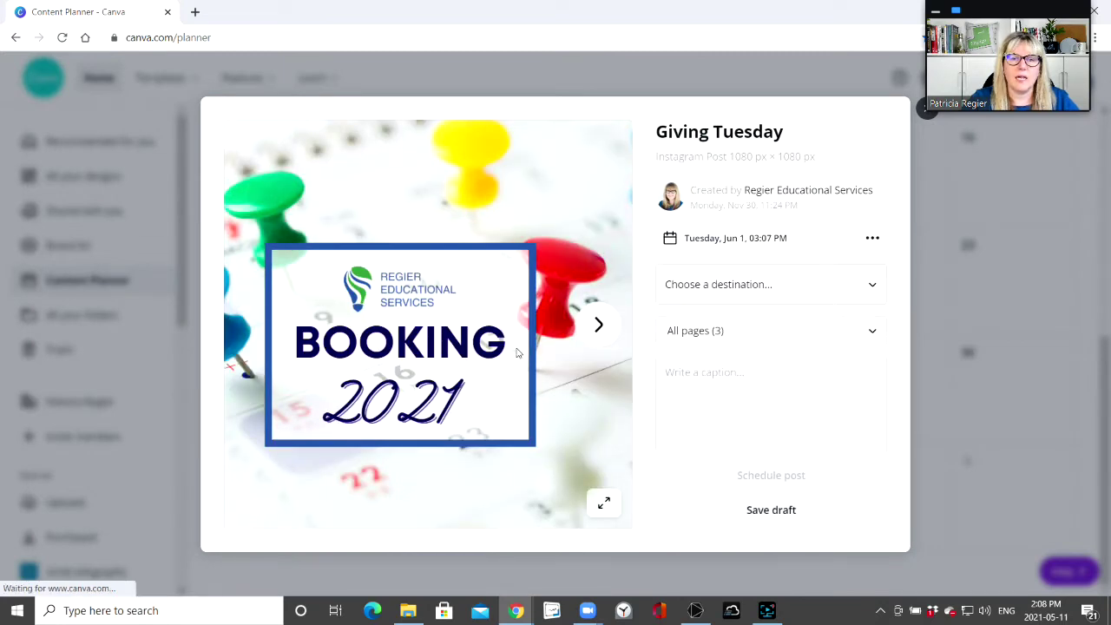
- Schedule only page 1 of the Giving Tuesday post to the Regier Education Facebook page
left_click(866, 334)
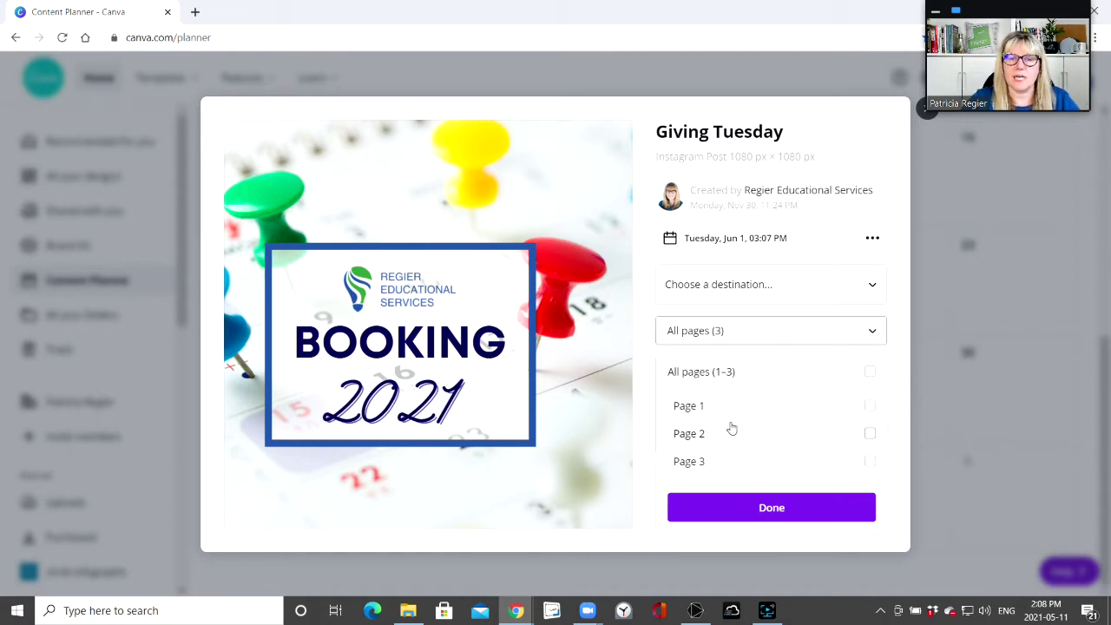
left_click(869, 406)
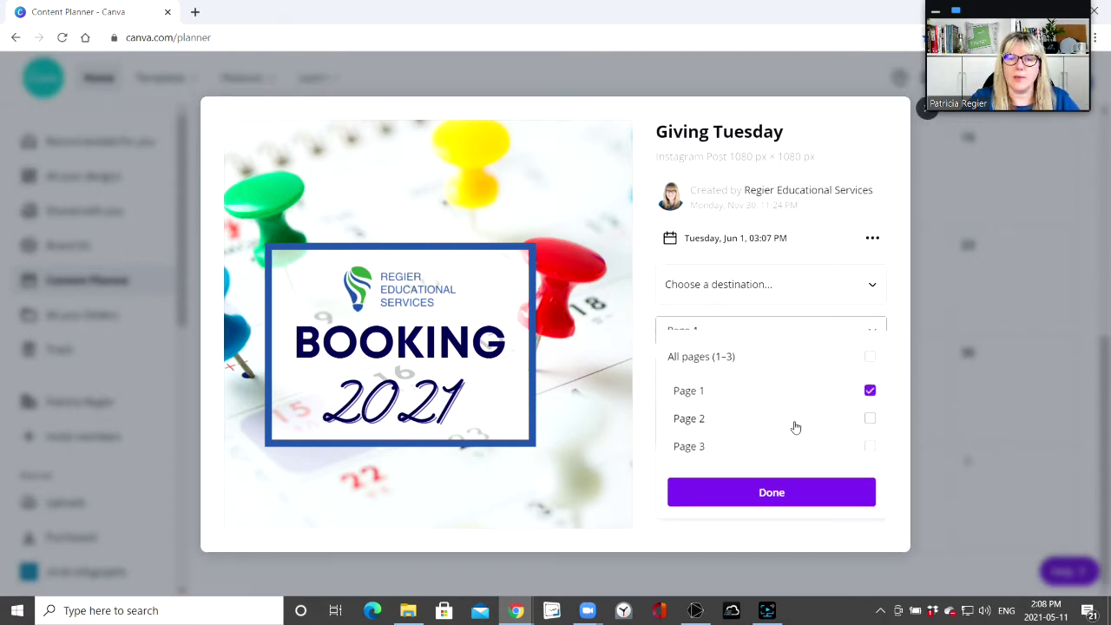
left_click(873, 285)
left_click(865, 289)
scroll(826, 381, "down", 1)
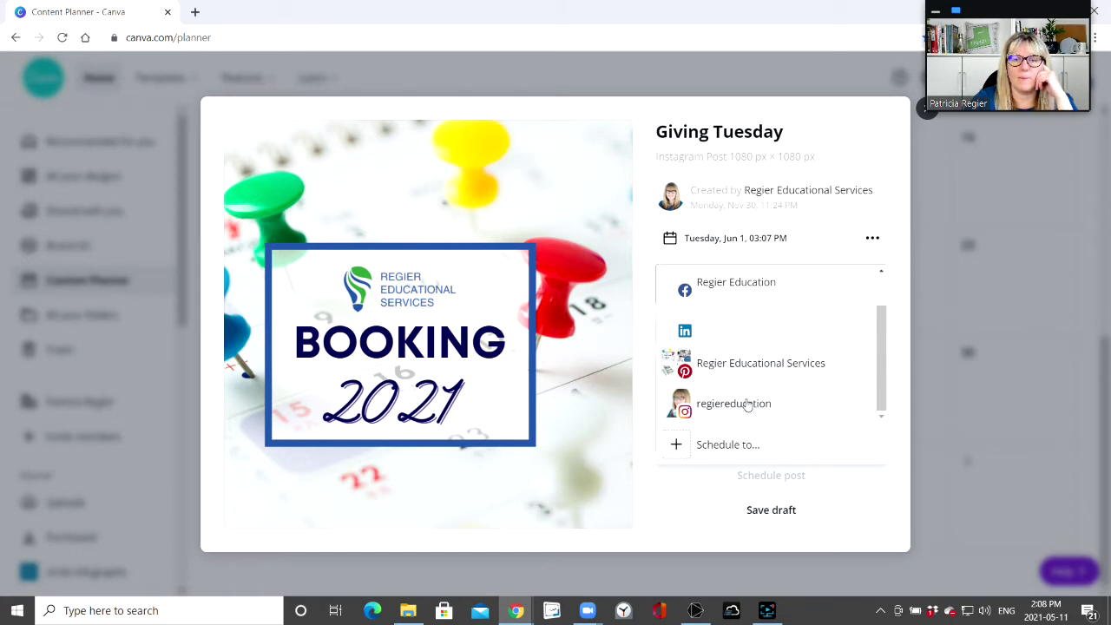
scroll(750, 392, "up", 1)
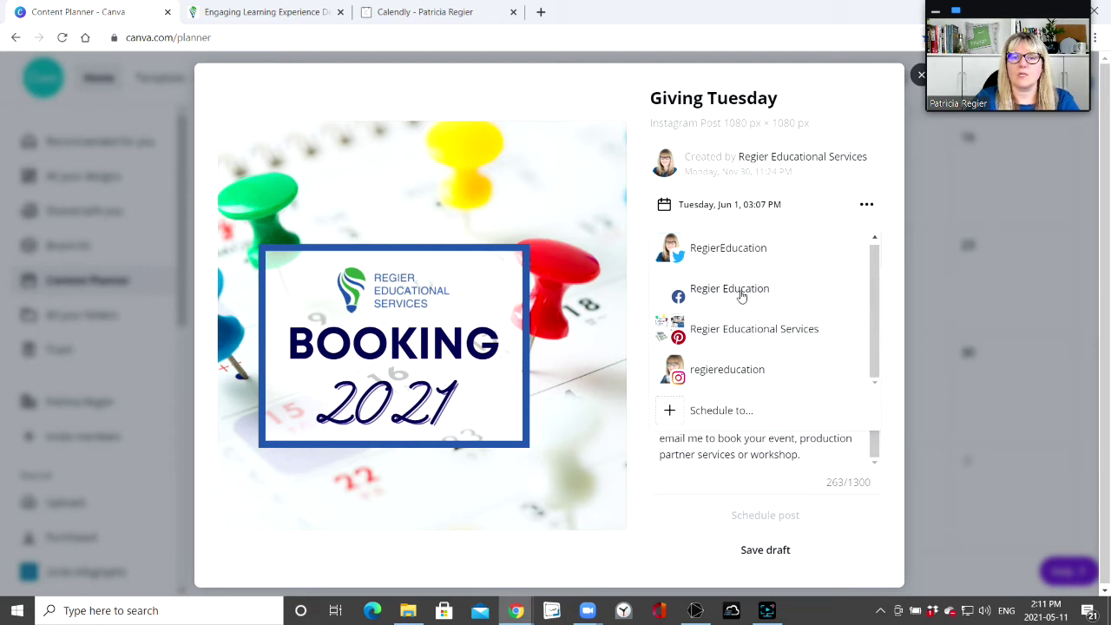
left_click(741, 296)
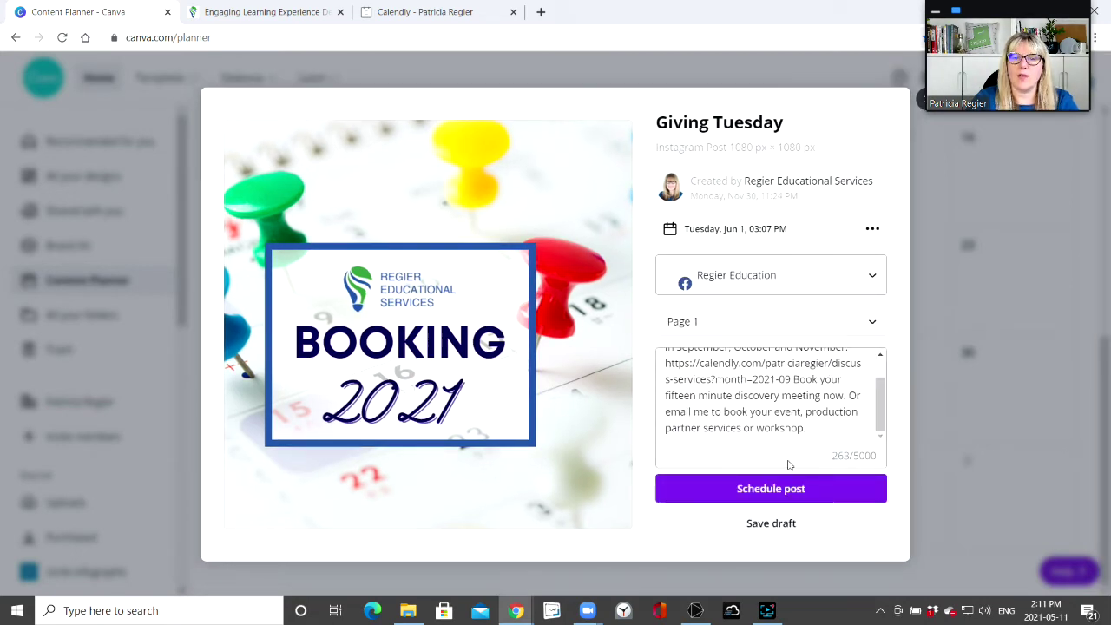
left_click(770, 488)
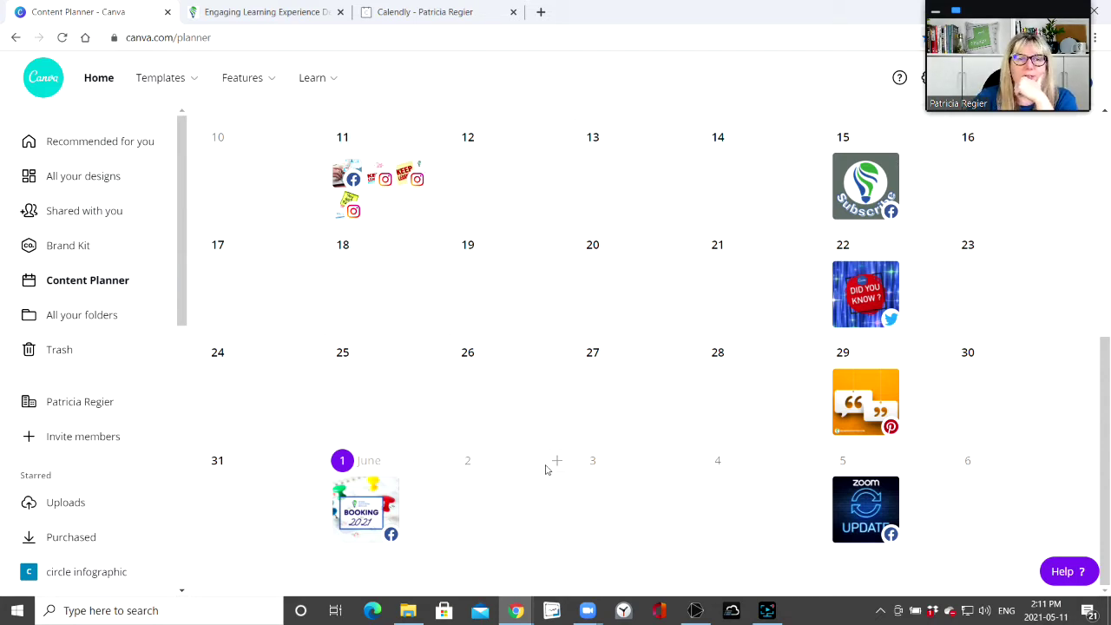
- Create a new blank 1080 × 1080 px Instagram Post design
left_click(83, 175)
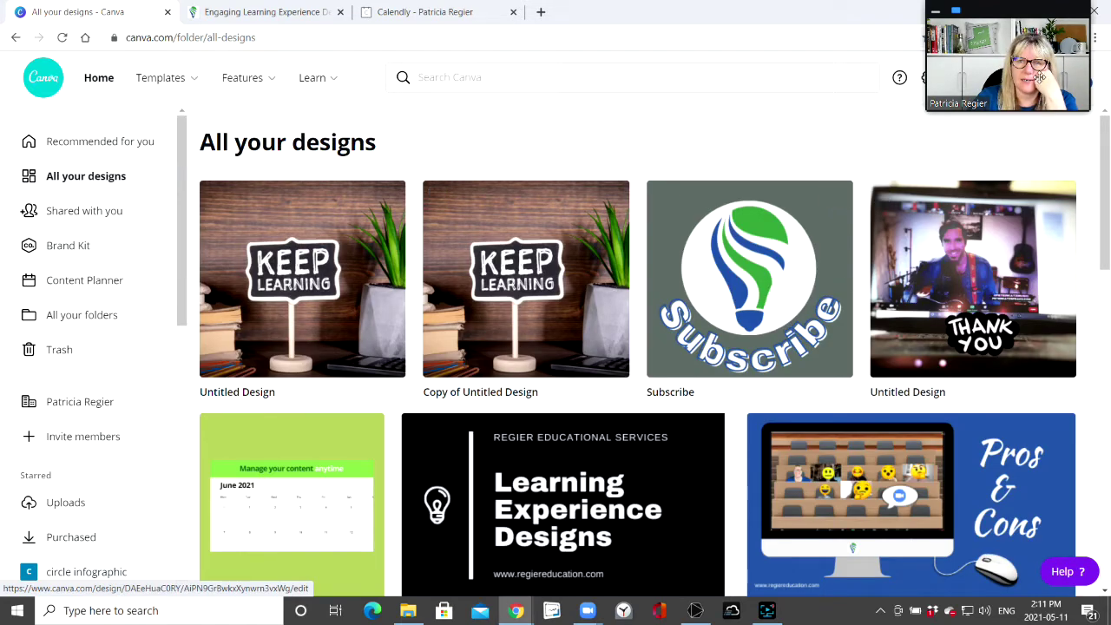
left_click_drag(1038, 88, 713, 97)
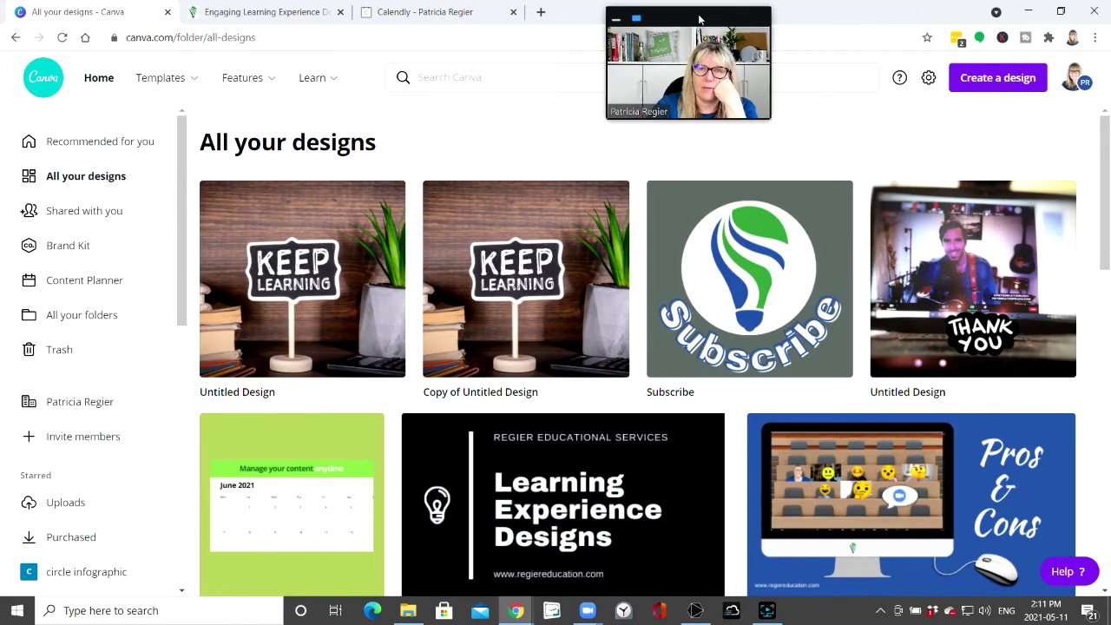
left_click(998, 78)
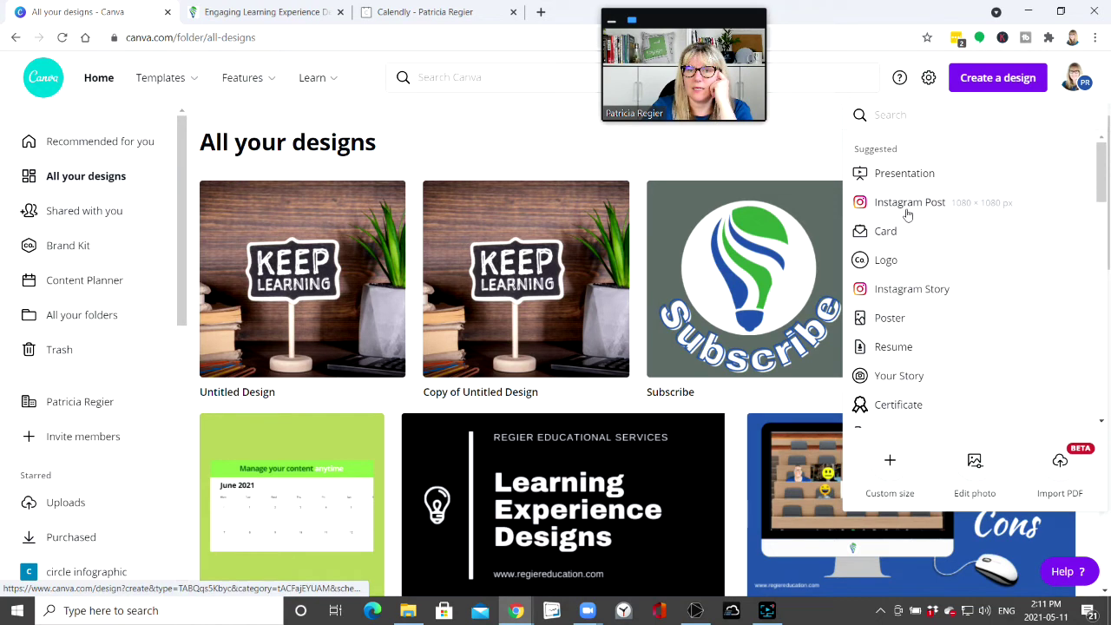
left_click(908, 208)
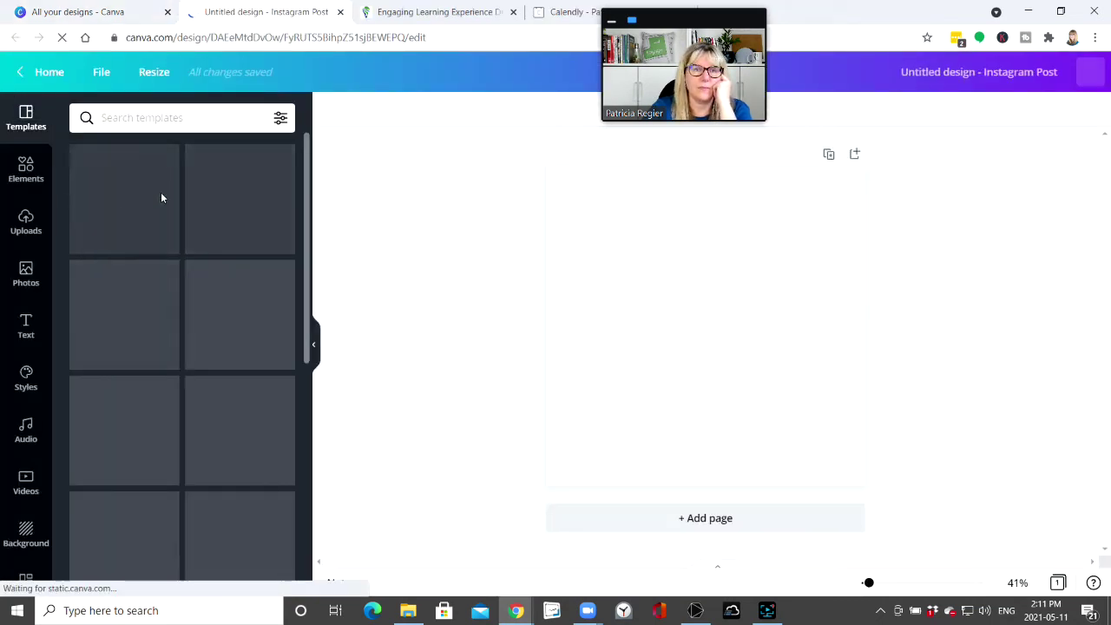
- Apply the blue quote template from the Your Brand Style templates
left_click_drag(705, 13, 1009, 12)
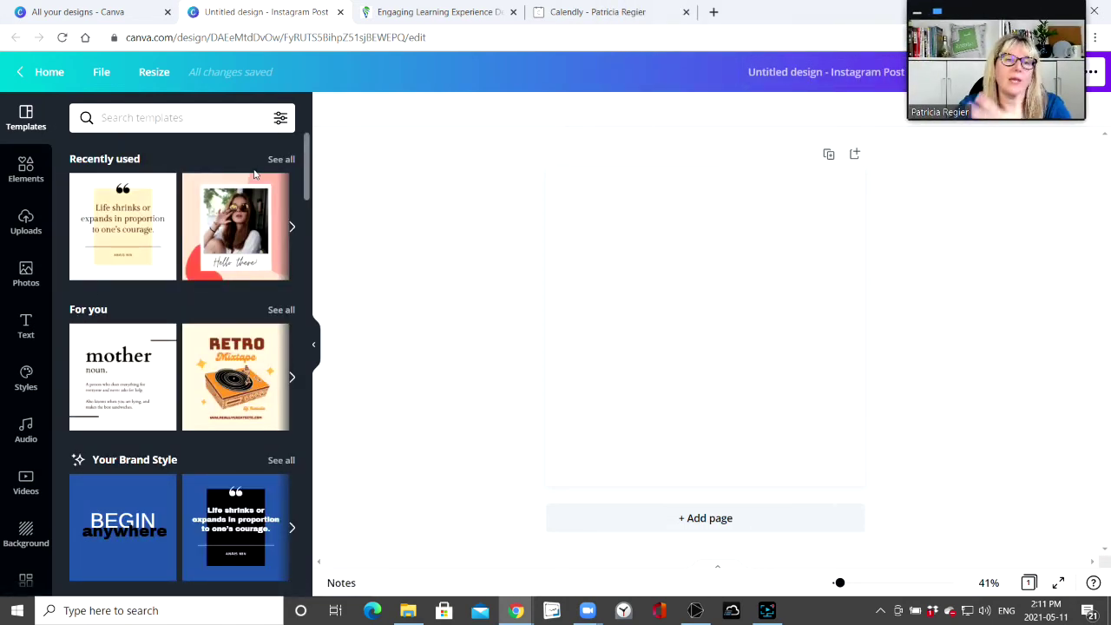
scroll(169, 297, "down", 3)
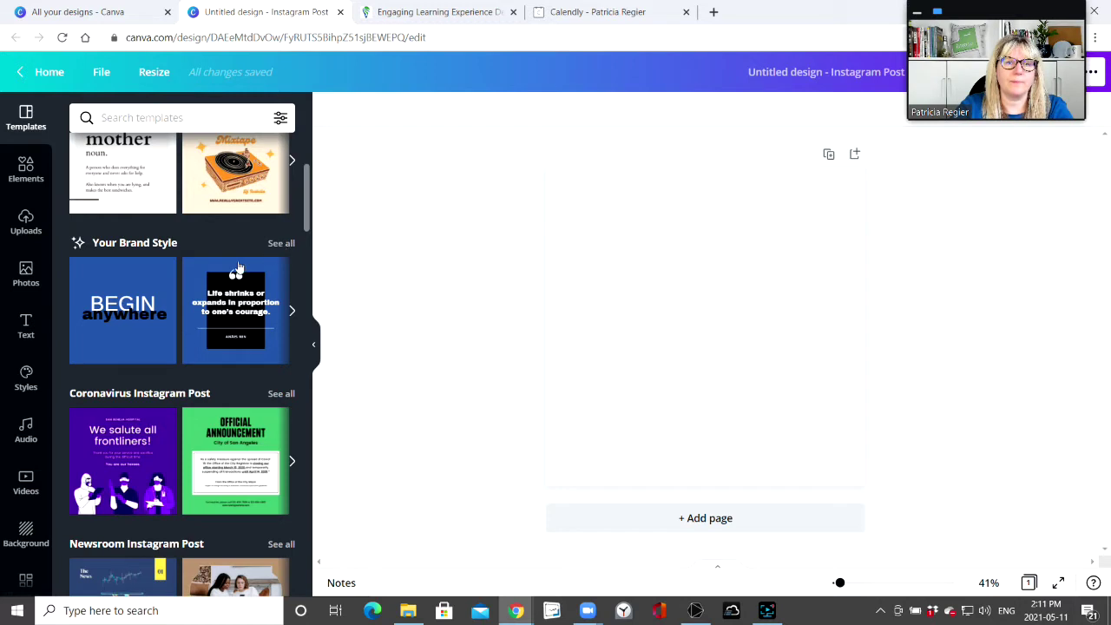
left_click(280, 244)
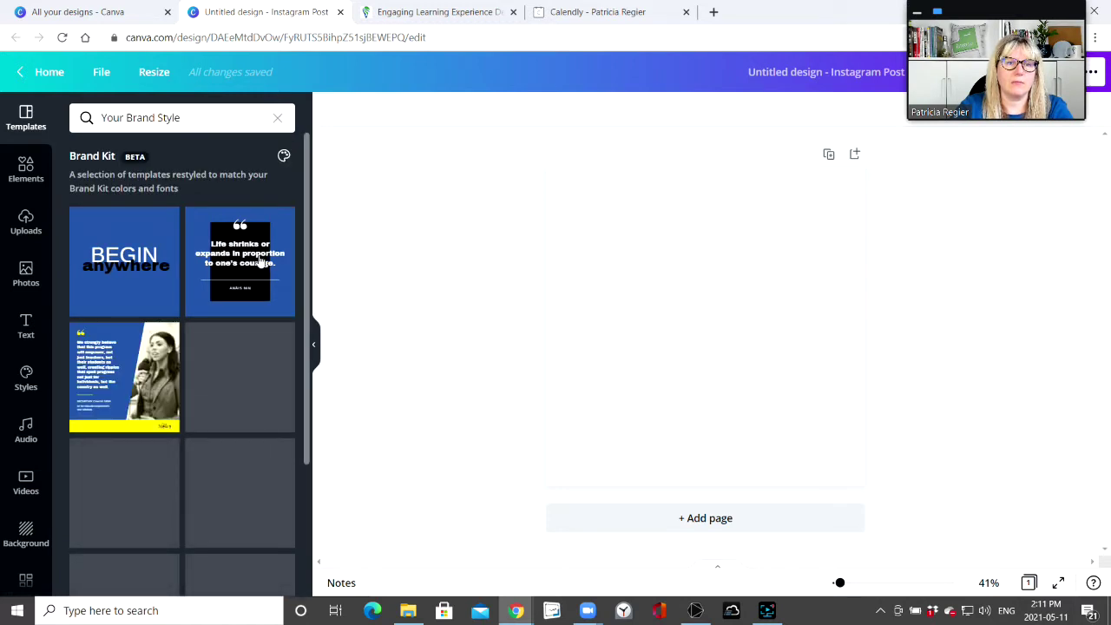
scroll(247, 276, "down", 3)
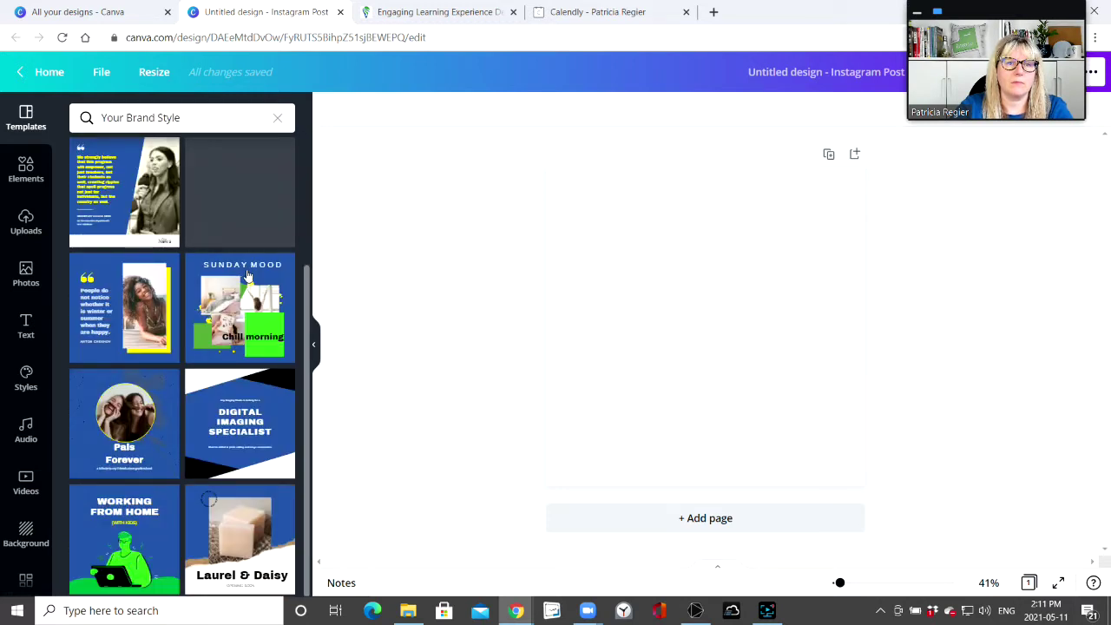
scroll(220, 369, "up", 3)
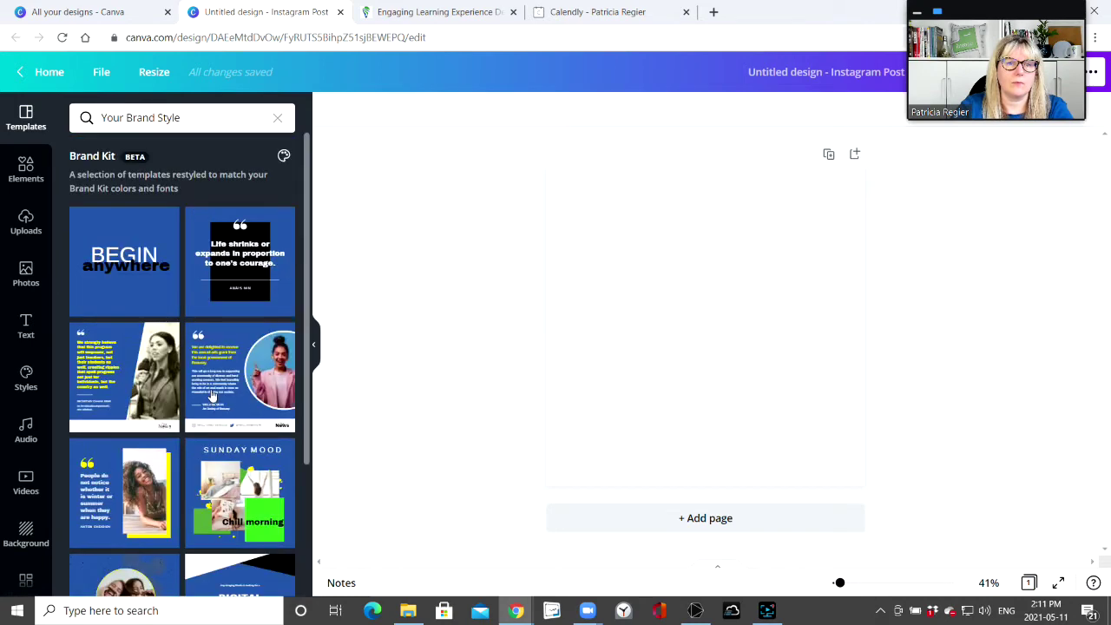
left_click(217, 390)
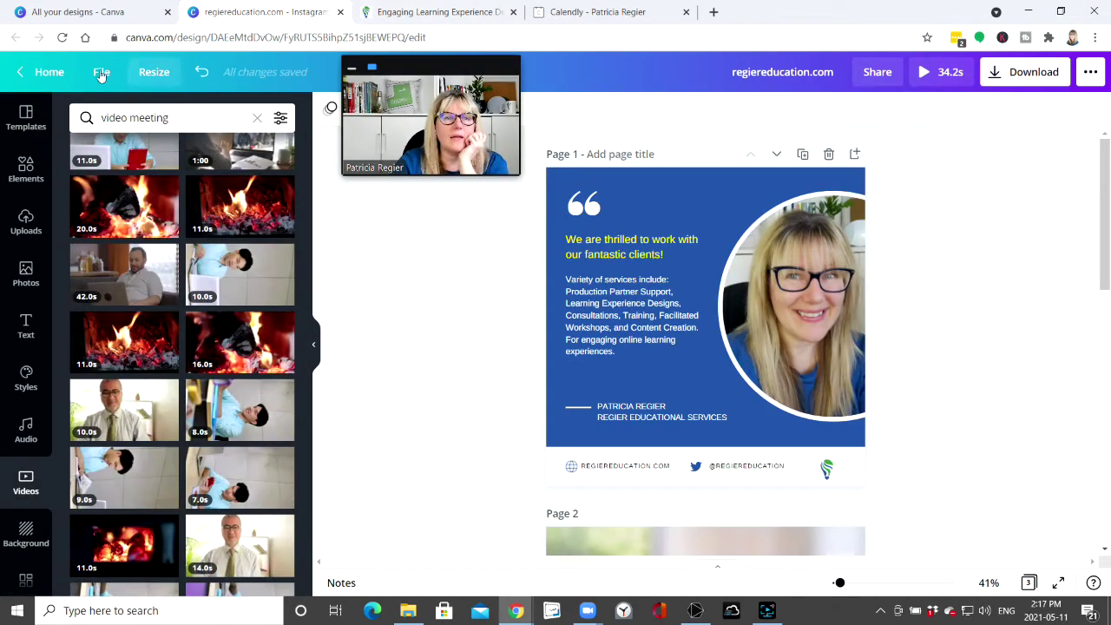
- Return to Canva home, reopen the Content Planner, and add a post on May 25
left_click_drag(439, 68, 1027, 36)
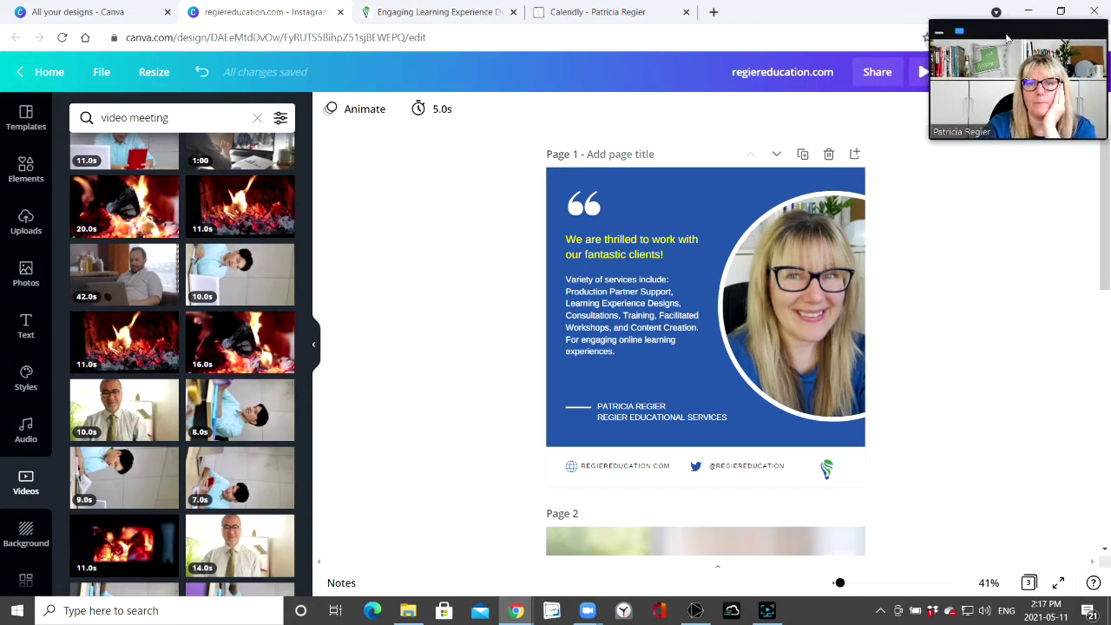
left_click(40, 72)
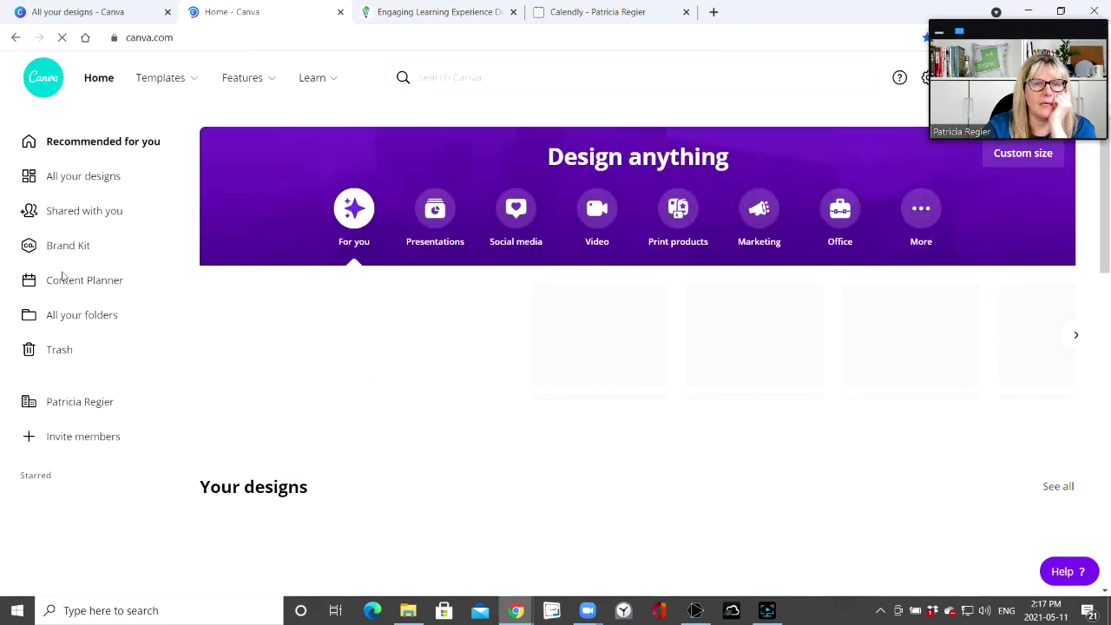
left_click(63, 277)
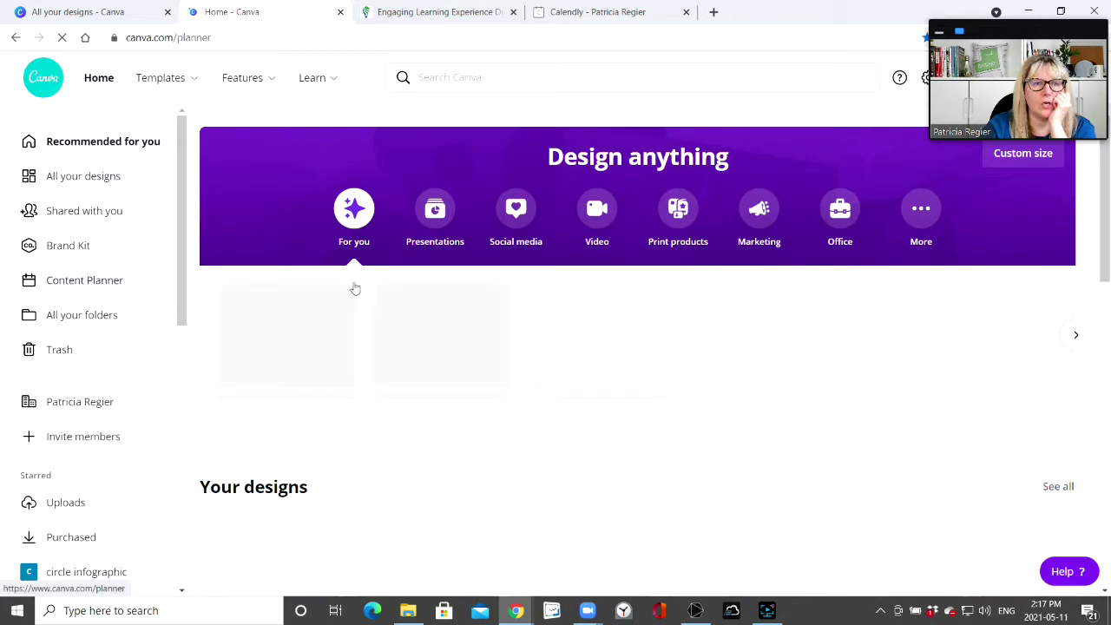
scroll(604, 339, "down", 4)
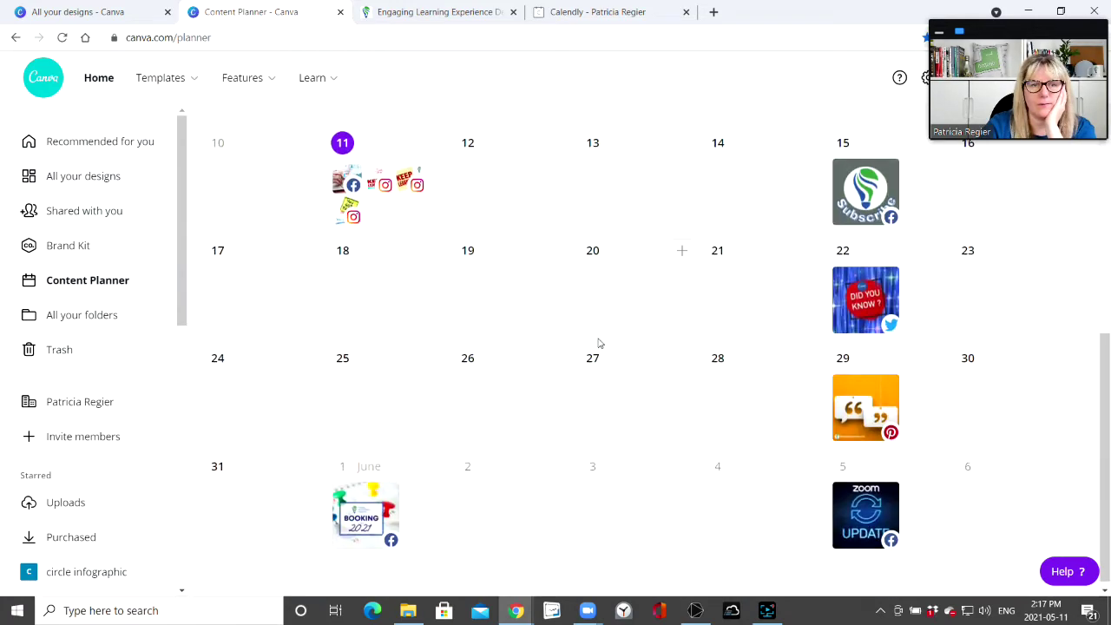
left_click(427, 363)
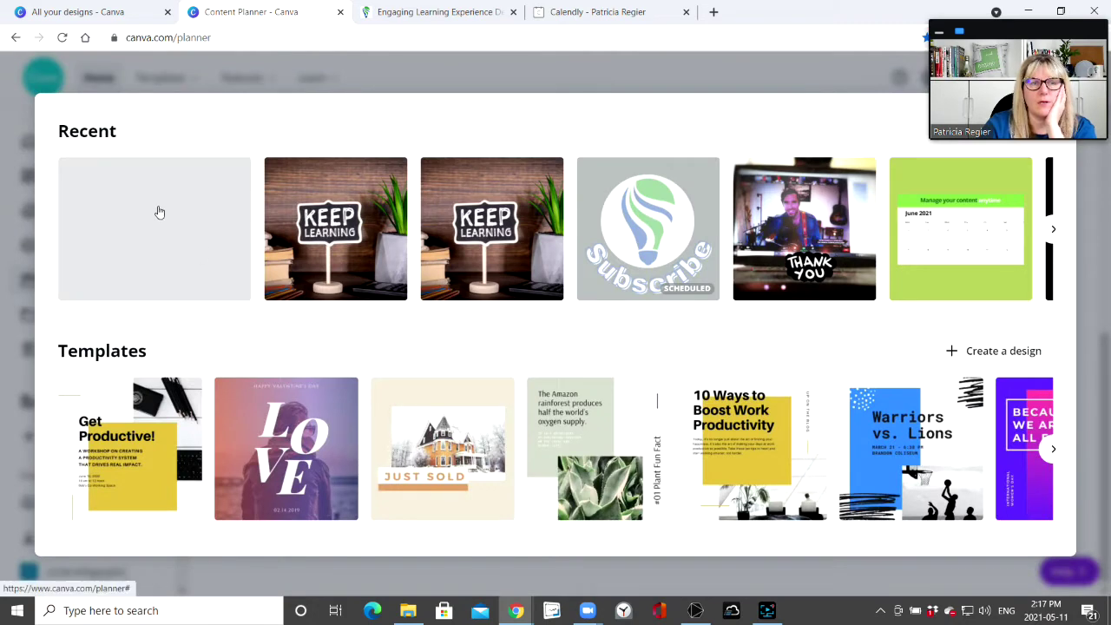
- Schedule the quote design to Instagram, captioned 'Thrilled to work with our fantastic clients!…'
left_click(160, 214)
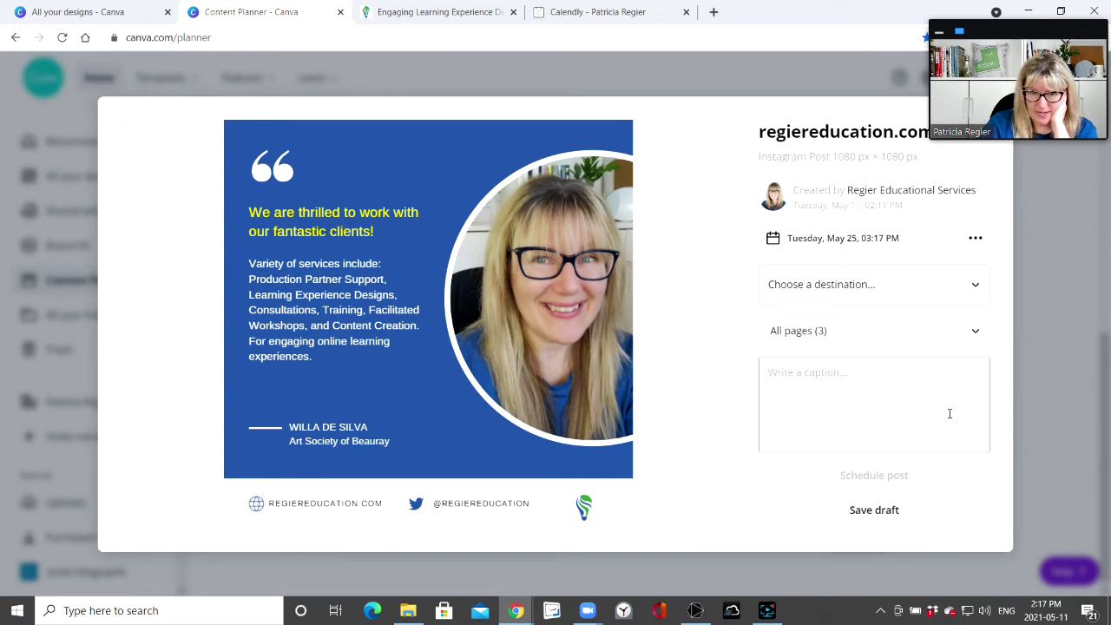
left_click(902, 285)
scroll(880, 382, "down", 1)
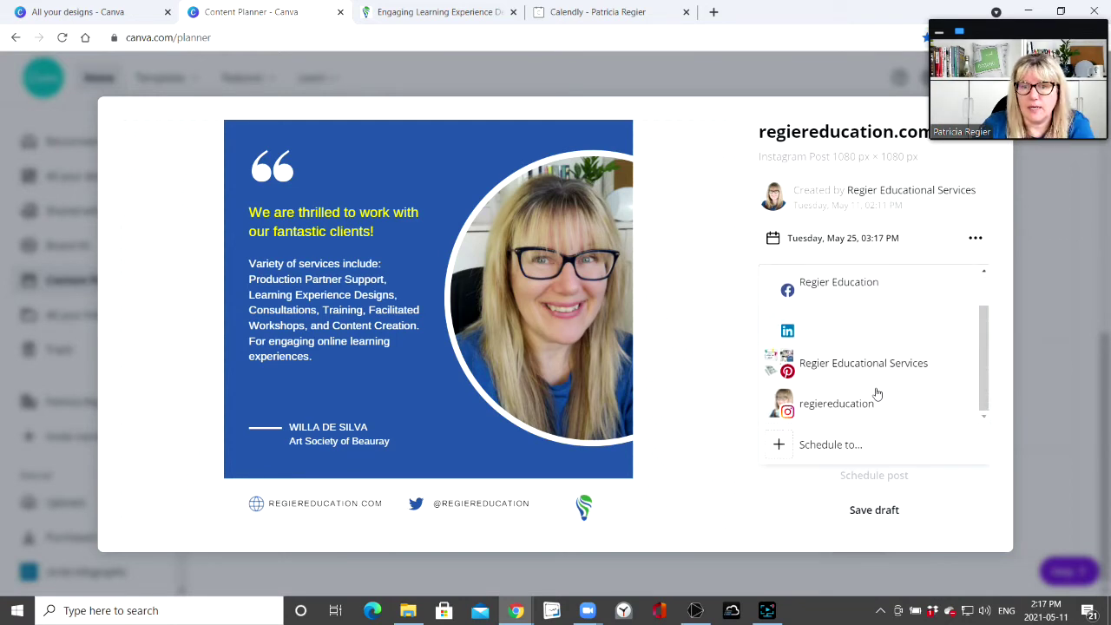
left_click(832, 408)
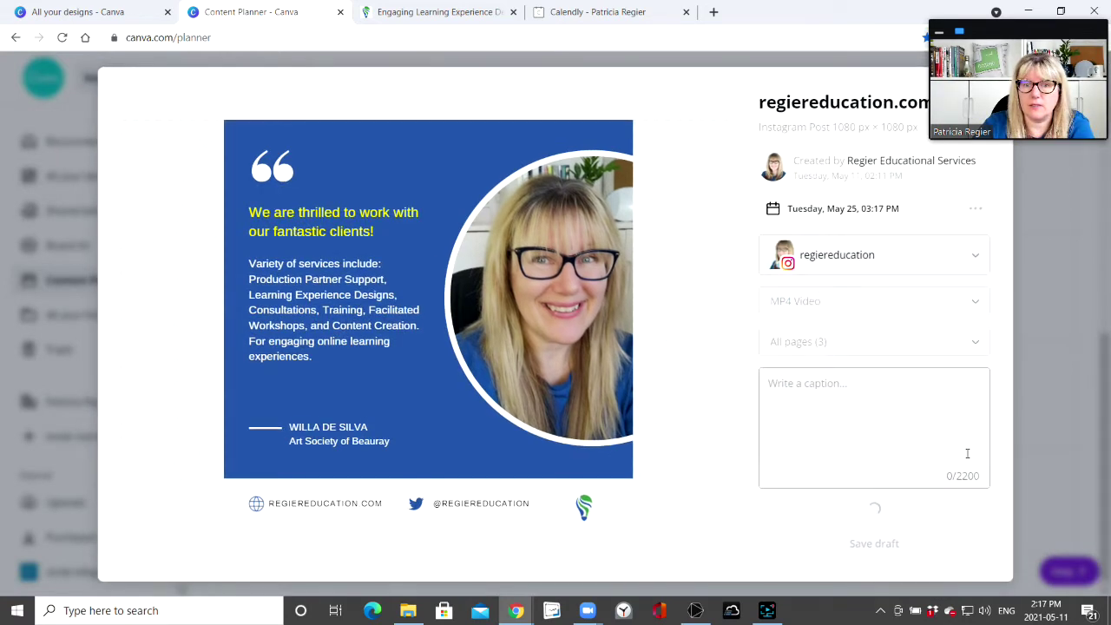
left_click(802, 392)
type("Thrilled t")
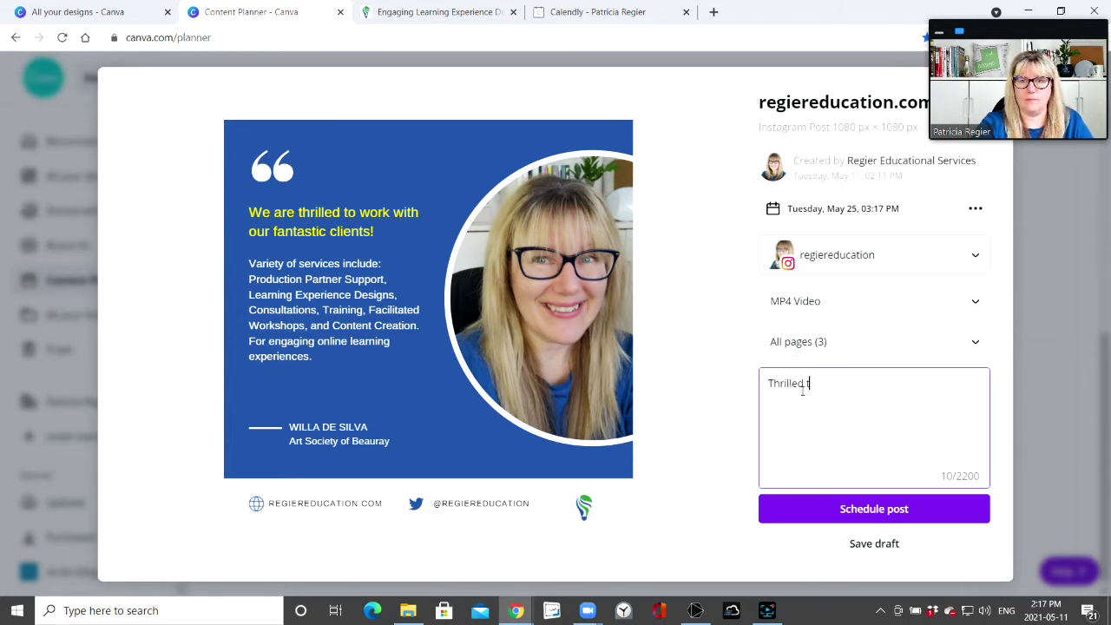
type("o work with our fantastic")
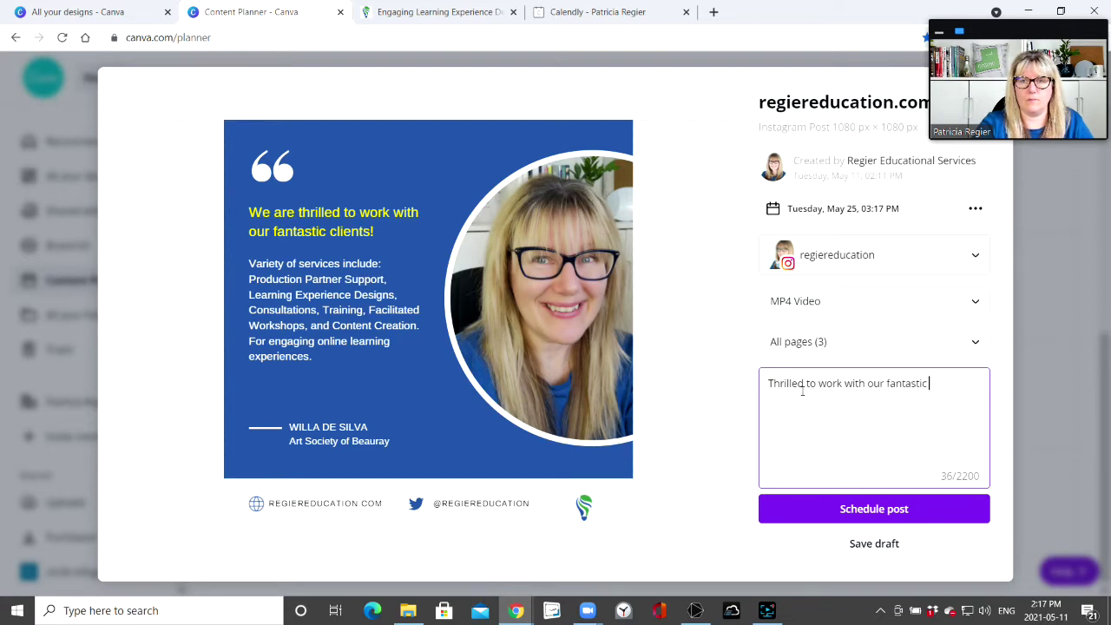
type(" clients! To learn more click the link in our bio. Access tools, resources, blogs, and videos to help you engage the variety in your learning audience. #EngagedLearning")
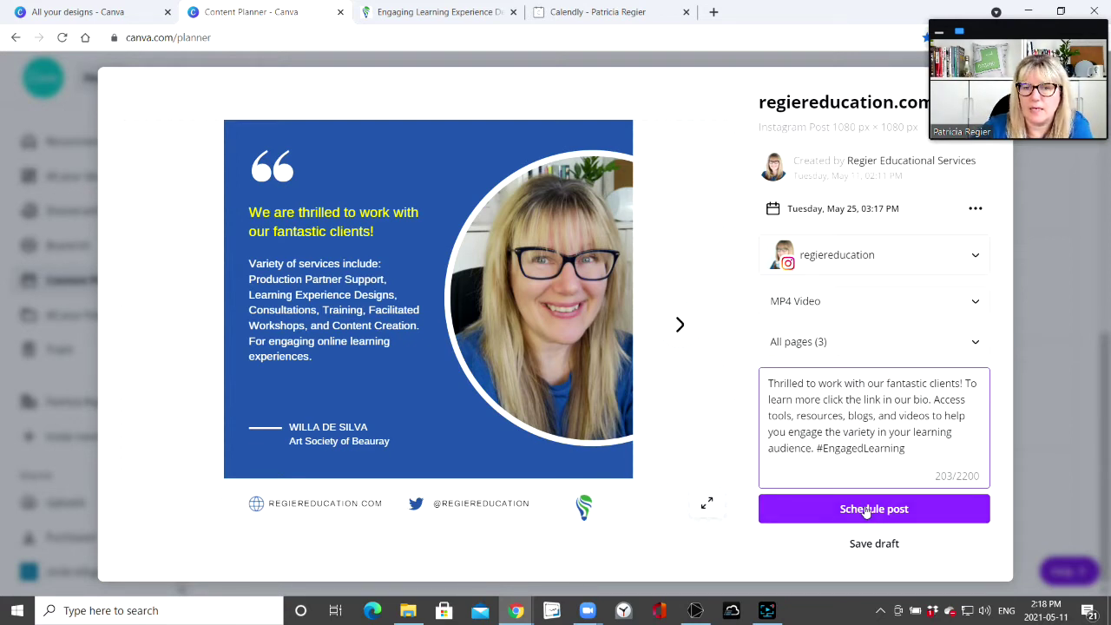
left_click(870, 510)
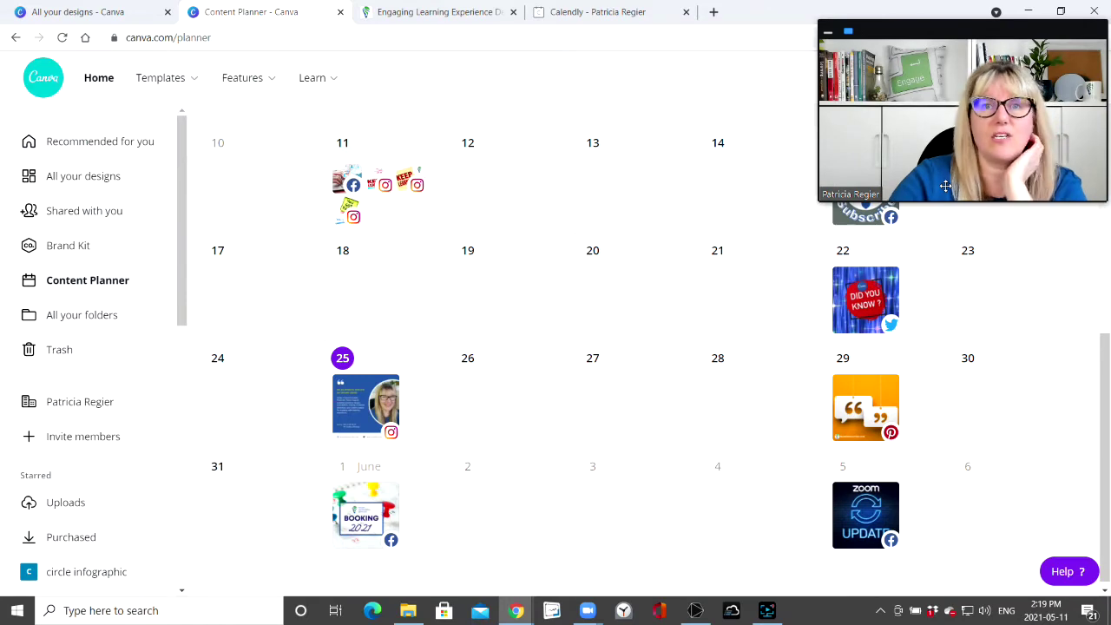
- Reopen the May 25 client-quote post, scheduled for Instagram at 03:17 PM
left_click(368, 397)
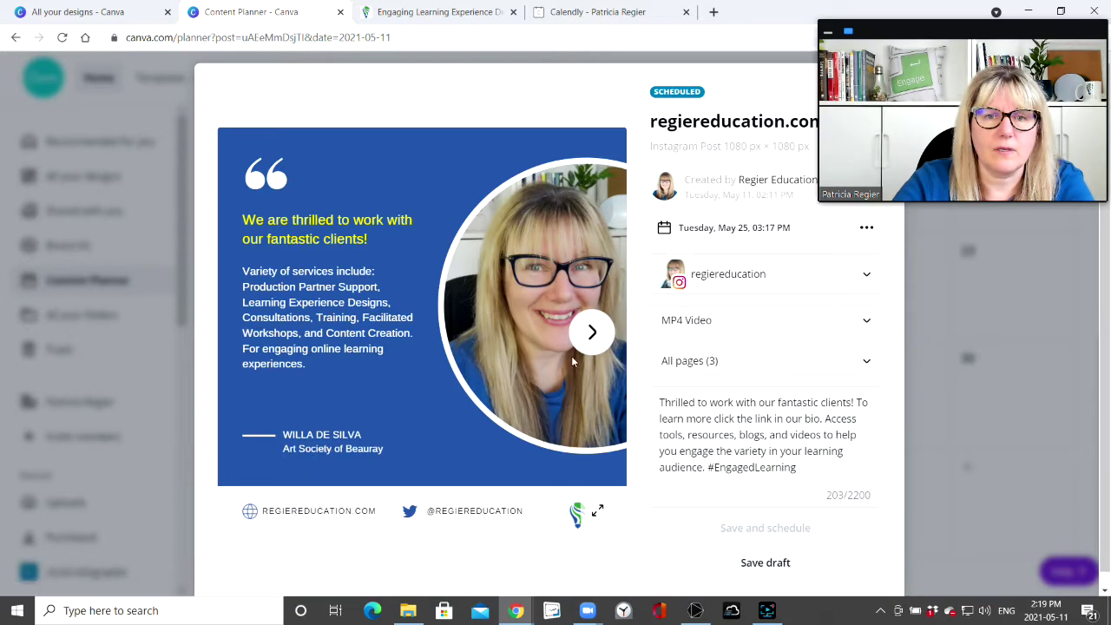
- Flip through the scheduled post's pages in the preview, then bring up its options menu
left_click(591, 333)
left_click(590, 333)
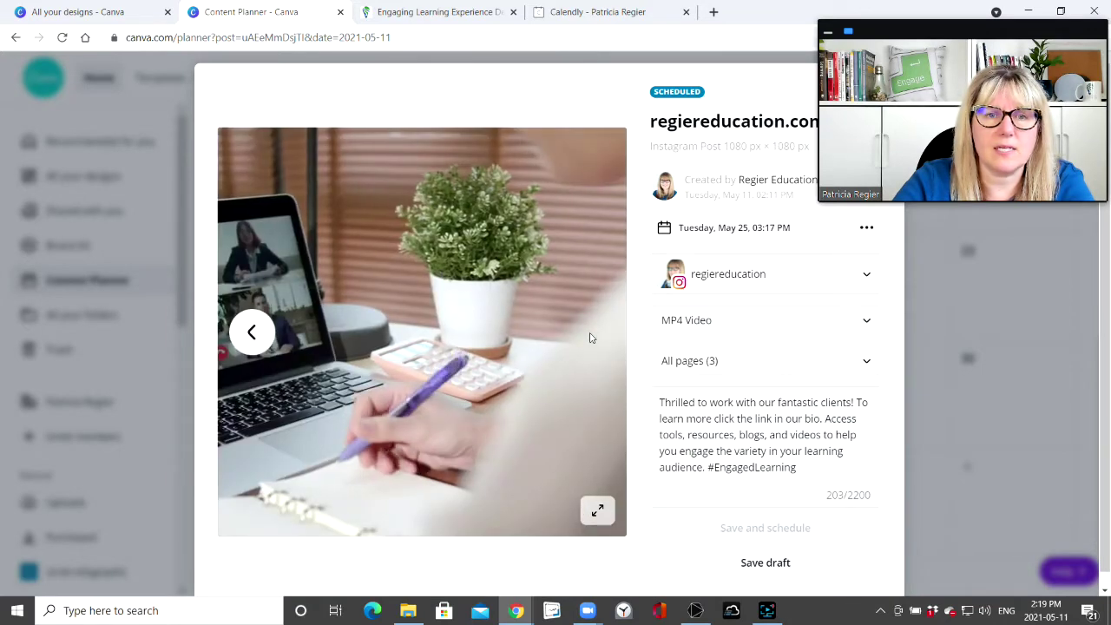
left_click(591, 332)
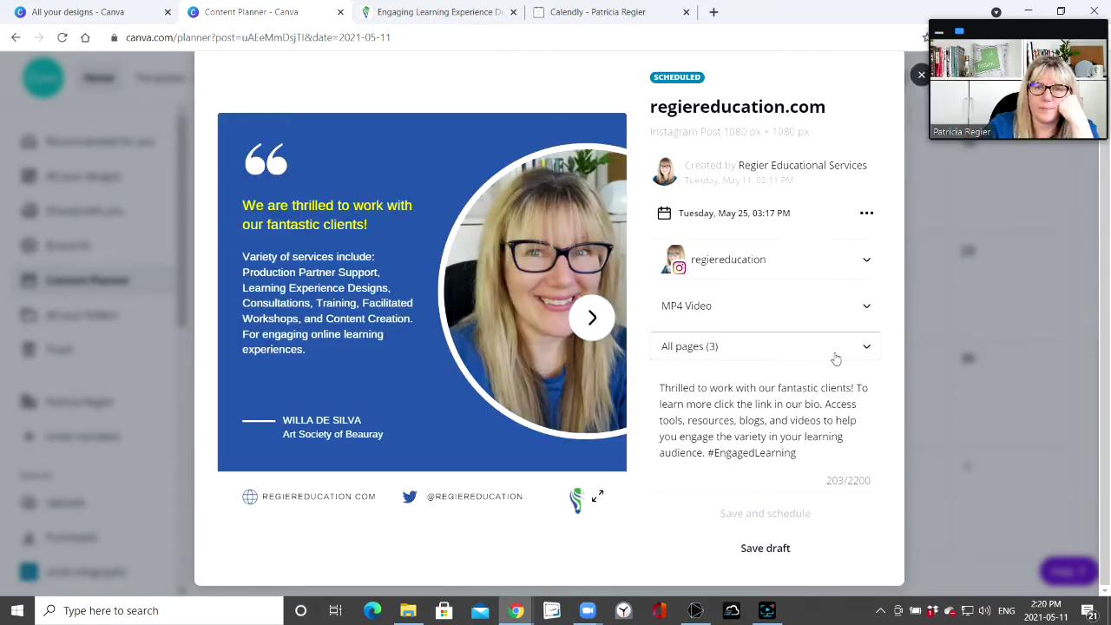
left_click(868, 213)
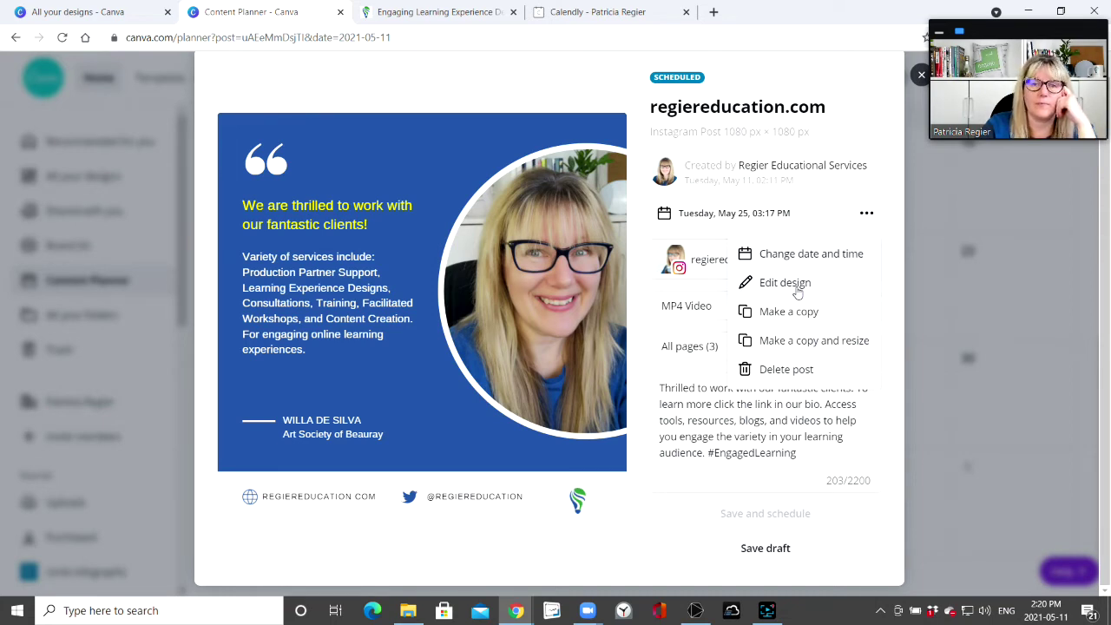
- Edit the May 25 post's design, accepting the pause, then confirm it reads 'Scheduled post is paused'
left_click(784, 283)
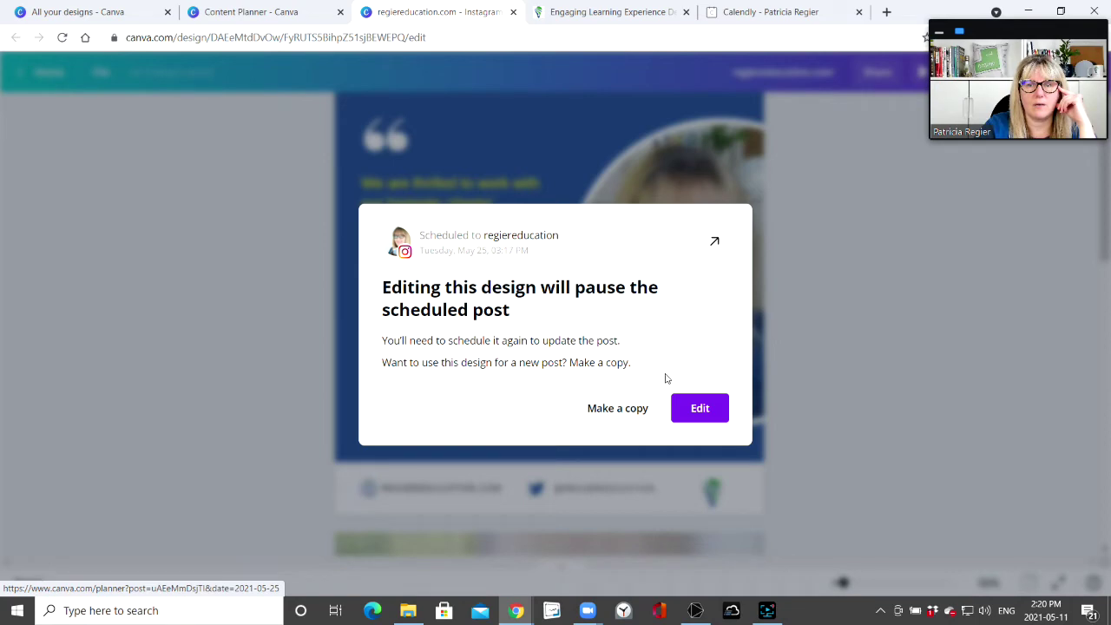
left_click(701, 408)
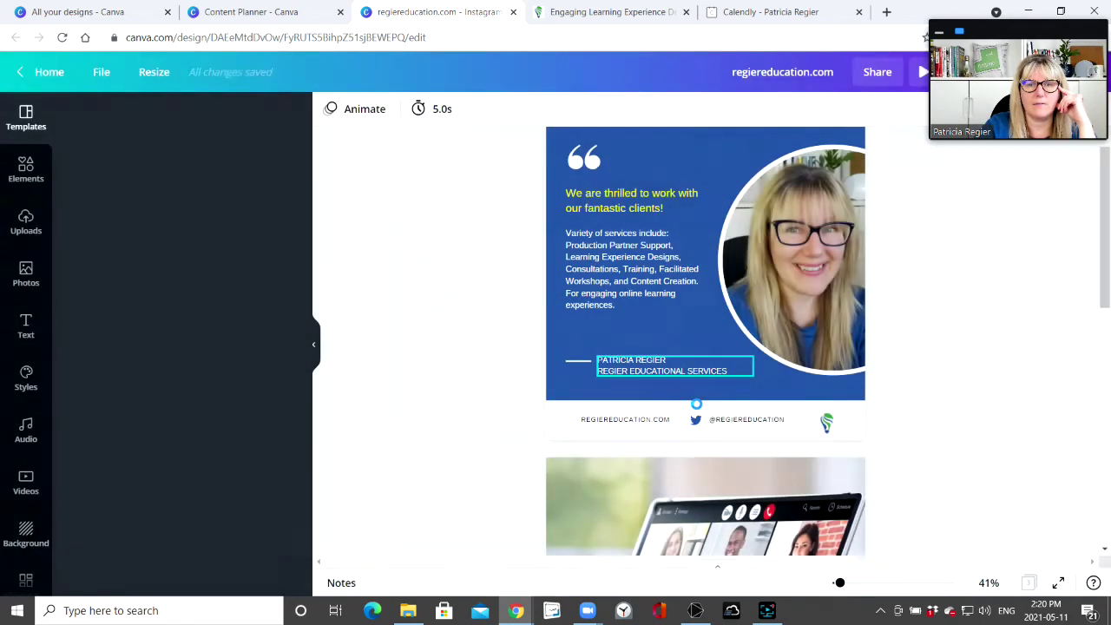
left_click(219, 12)
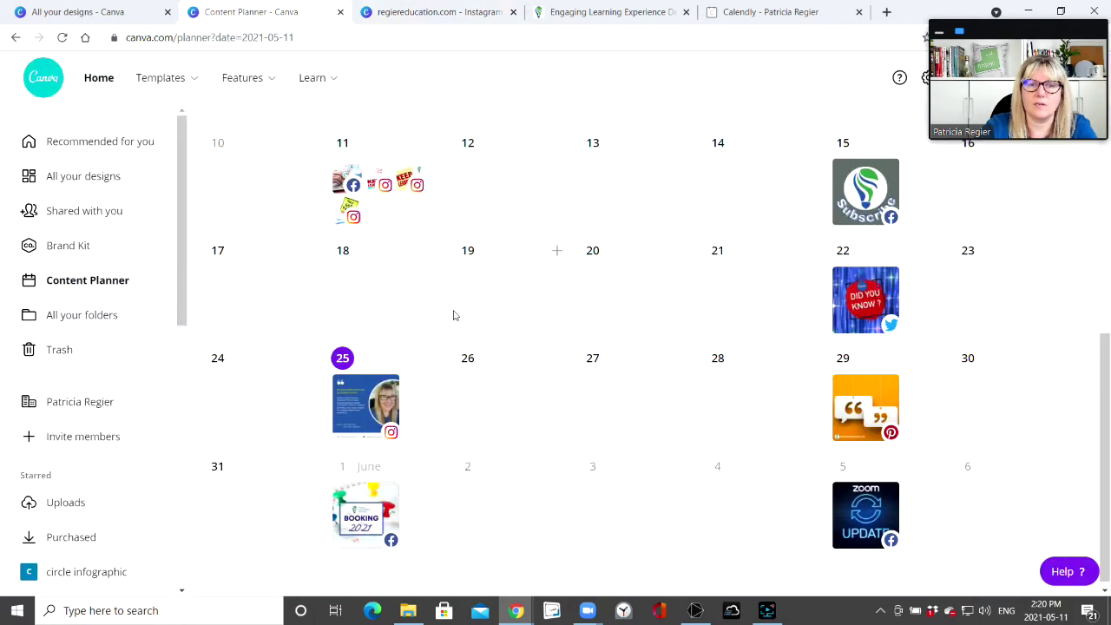
left_click(372, 407)
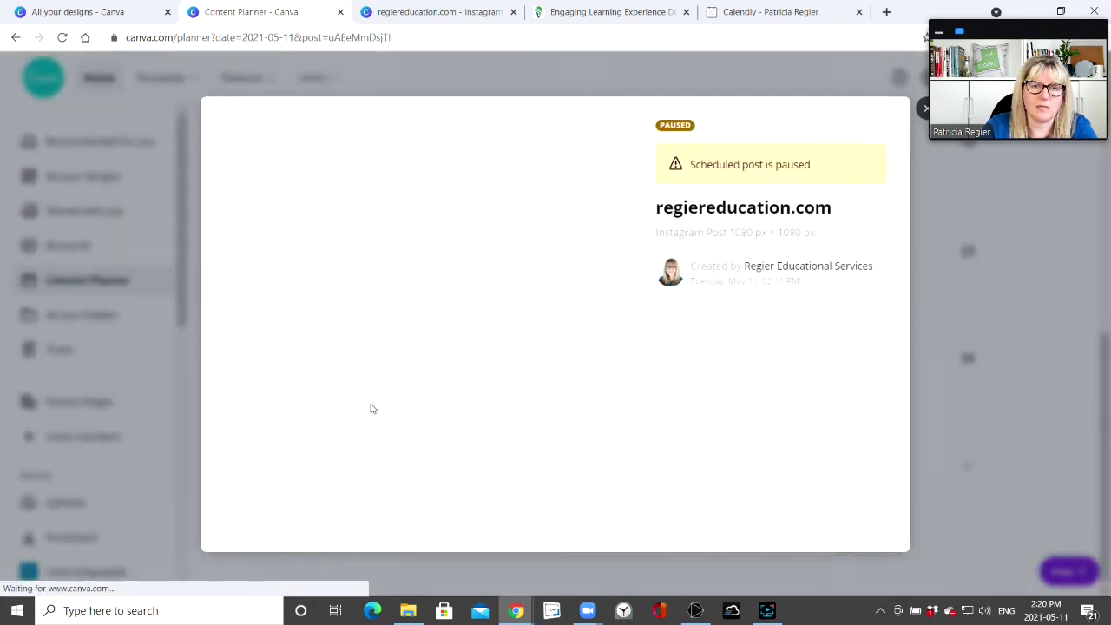
left_click(423, 123)
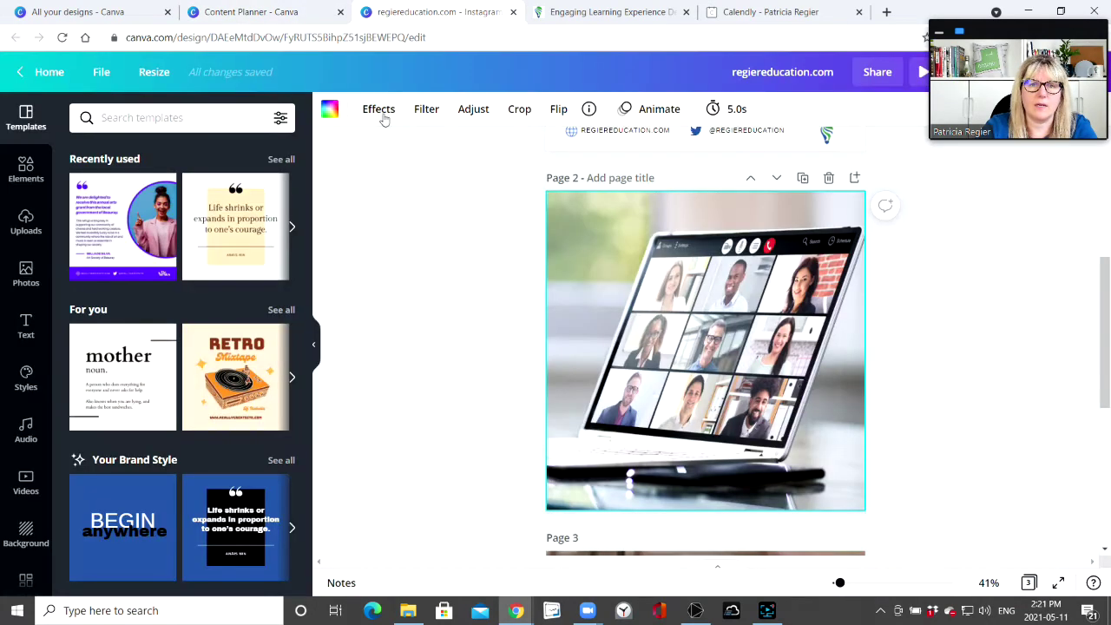
- Apply the Photo Zoom page animation to page 2's laptop video-call photo
left_click(643, 111)
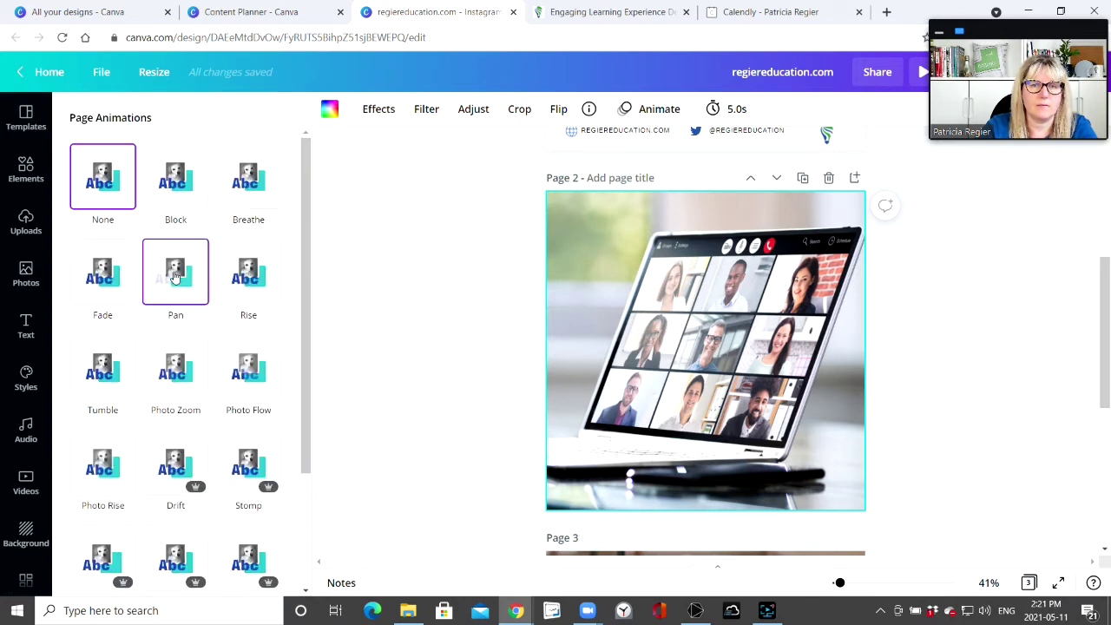
left_click(187, 370)
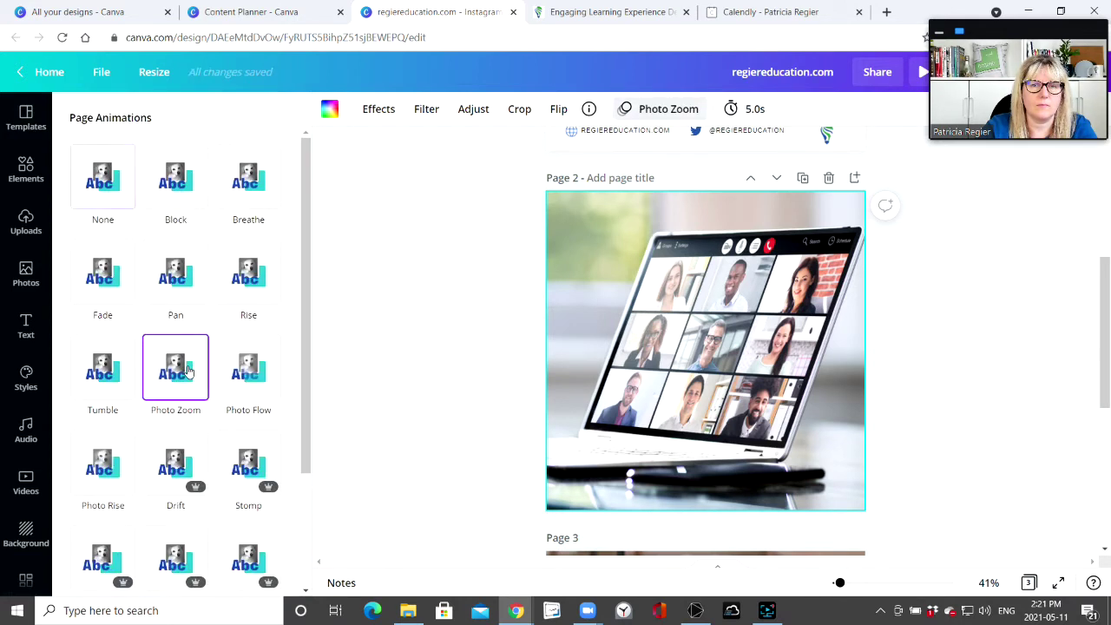
scroll(1005, 321, "down", 1)
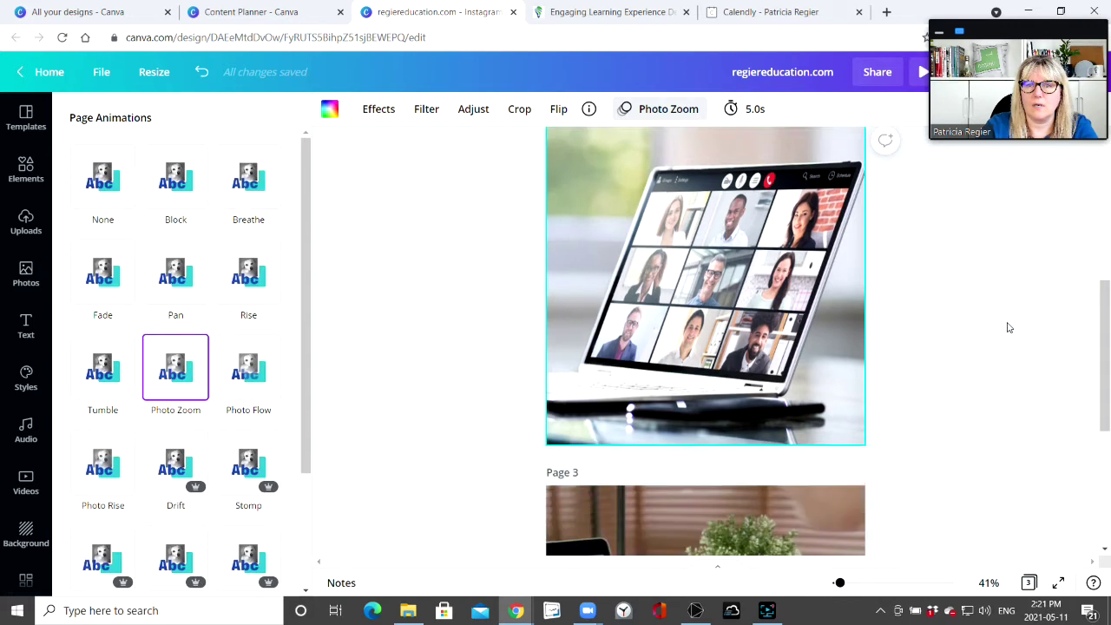
scroll(1006, 322, "up", 5)
left_click_drag(1033, 87, 1022, 239)
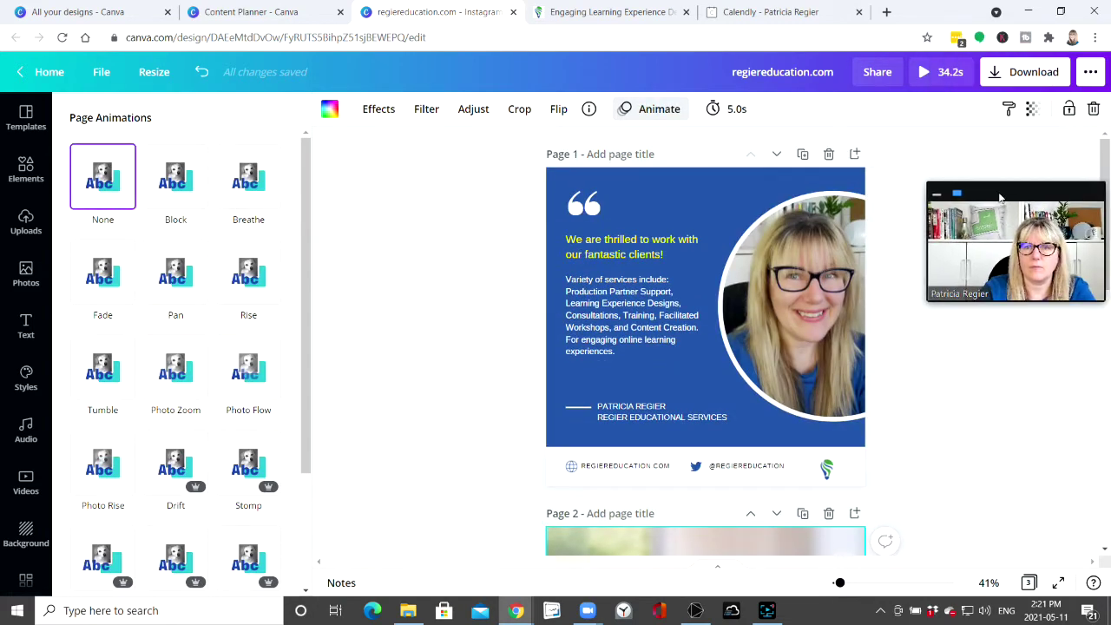
- Schedule the three-page quote design to Instagram for Tuesday, May 25 at 02:30 PM
left_click(1090, 72)
left_click_drag(1031, 172, 214, 124)
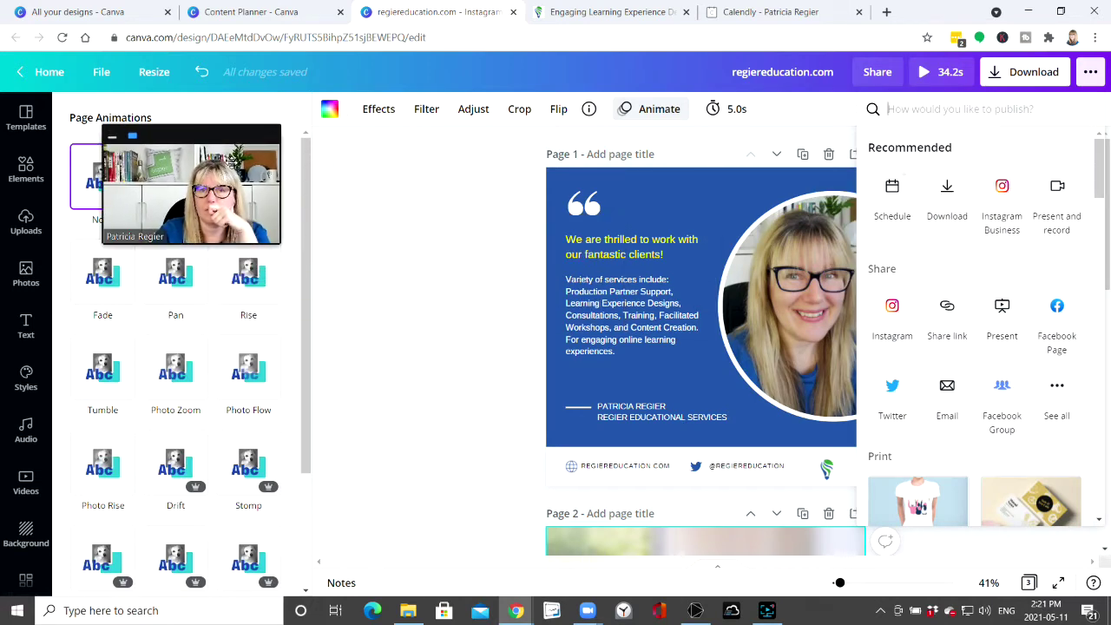
left_click(891, 193)
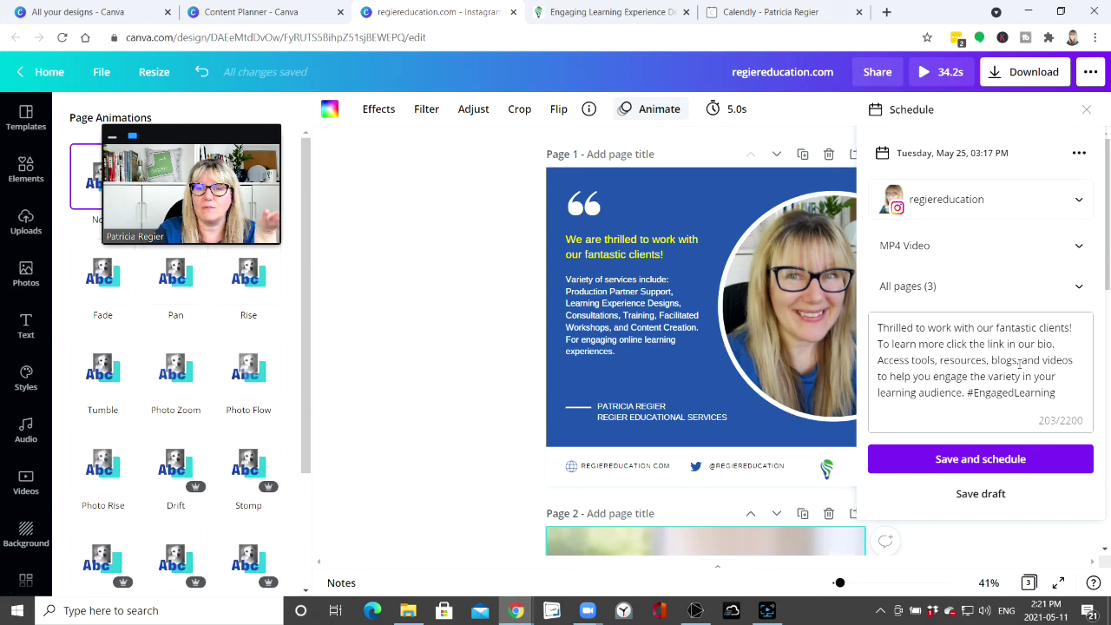
left_click(1000, 416)
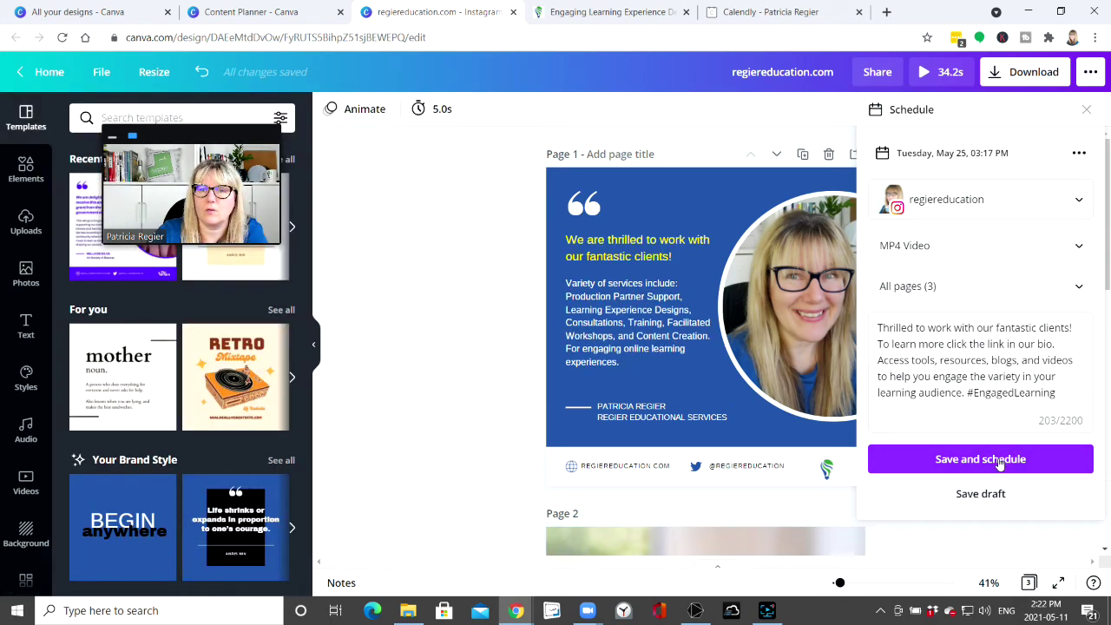
left_click(985, 156)
left_click(900, 411)
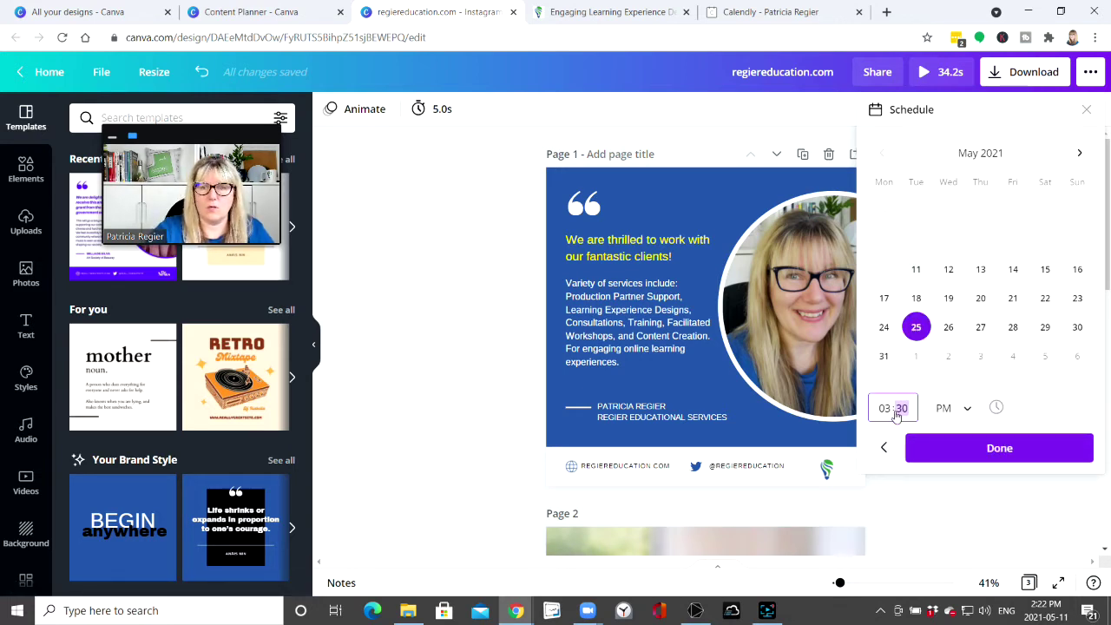
left_click(886, 411)
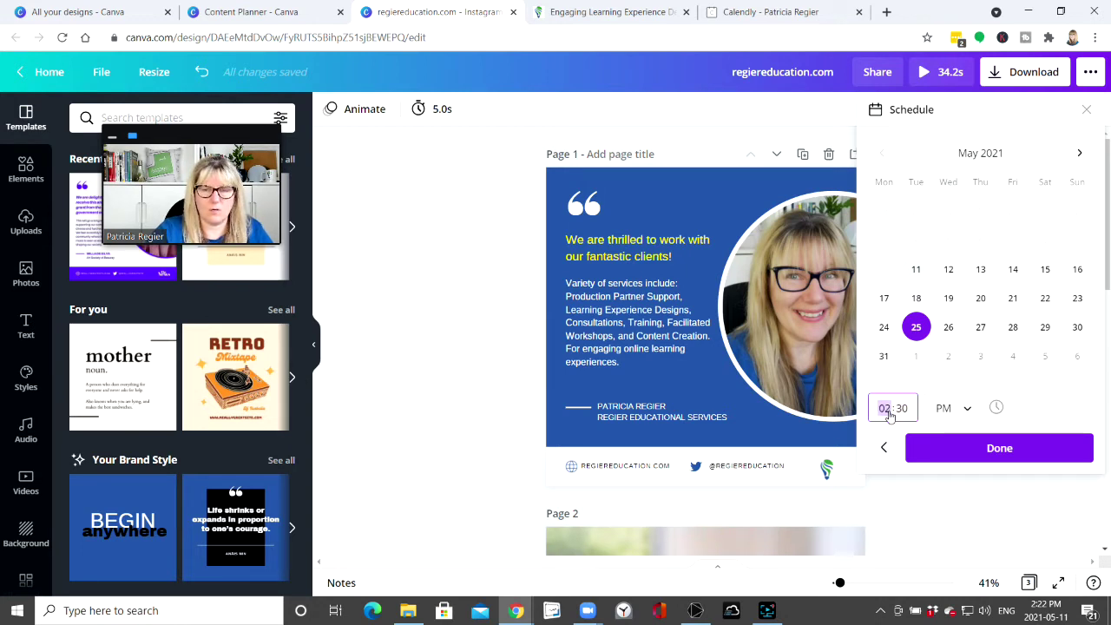
left_click(923, 449)
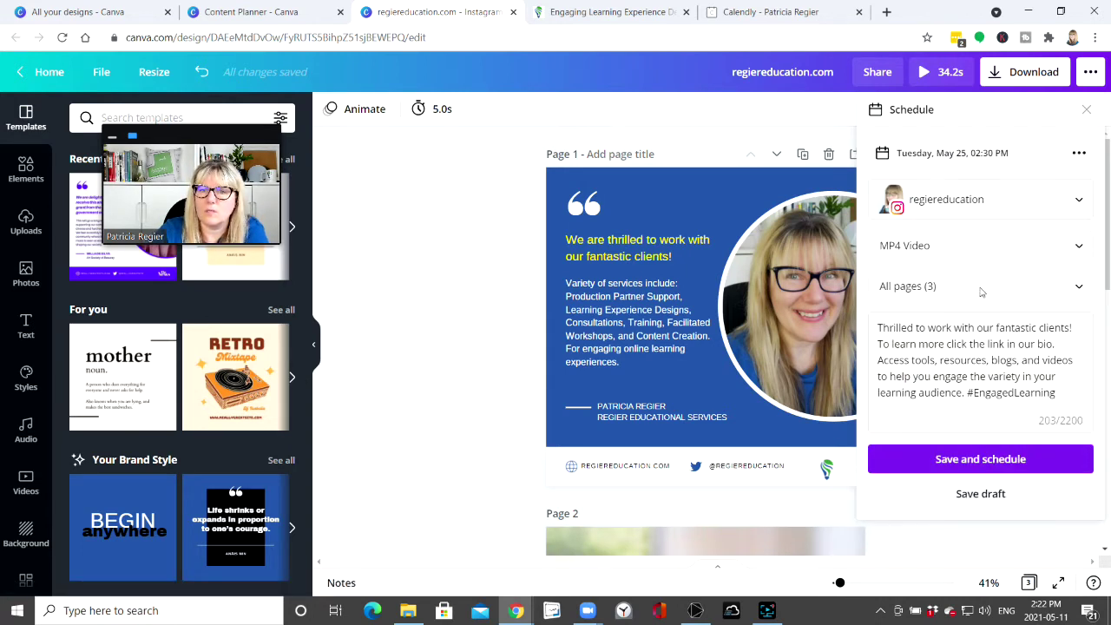
left_click(976, 459)
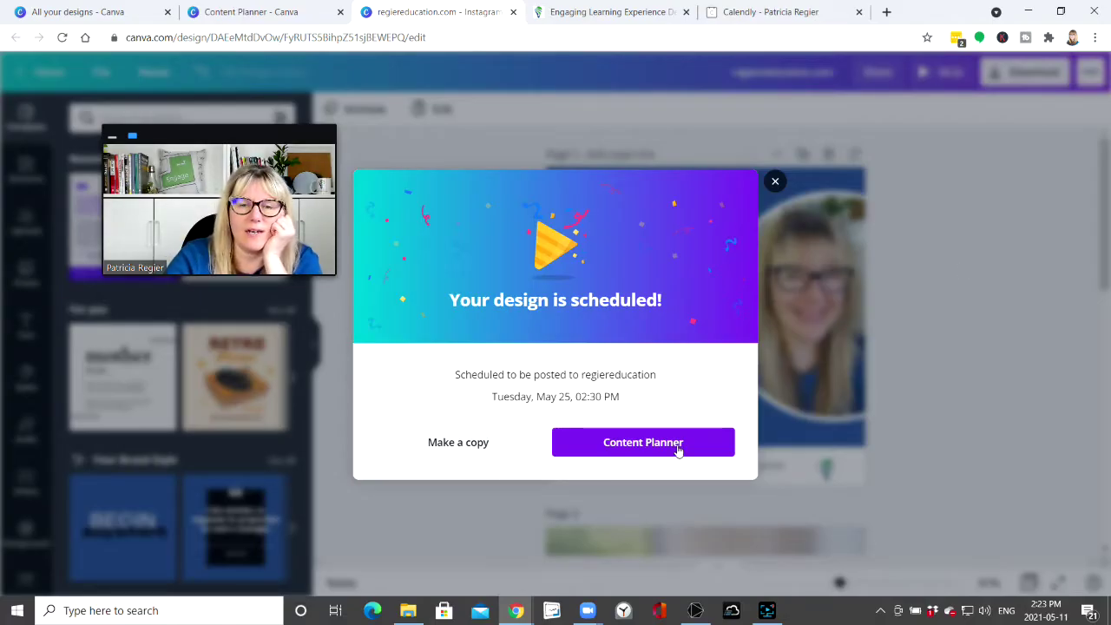
- Make a copy of the design and start scheduling it with June 29, 2021 as the date
left_click(458, 443)
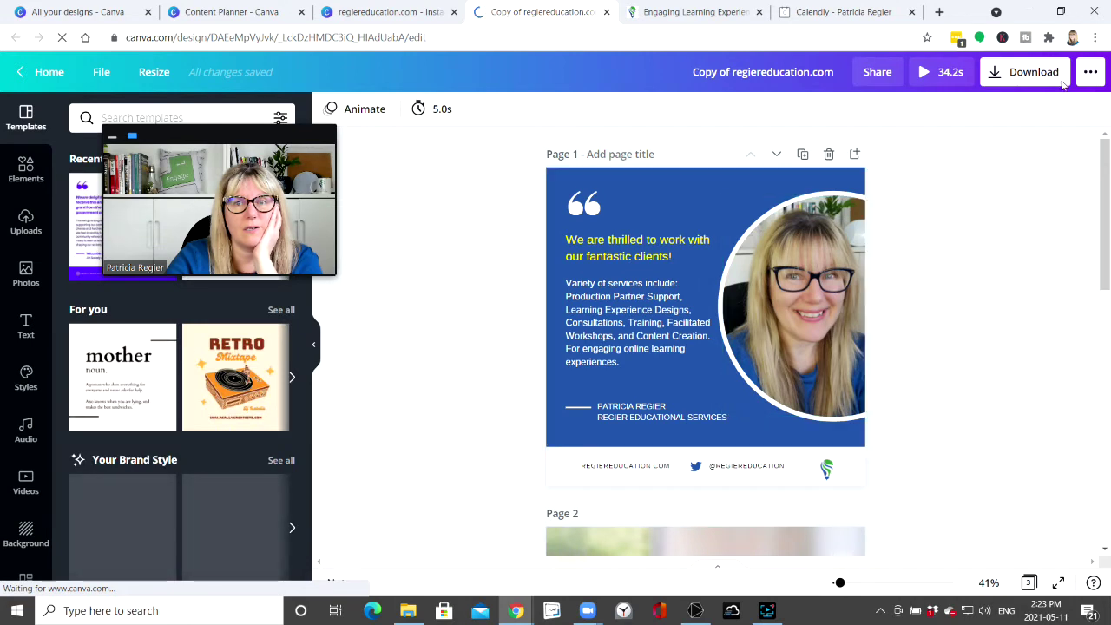
left_click(1090, 73)
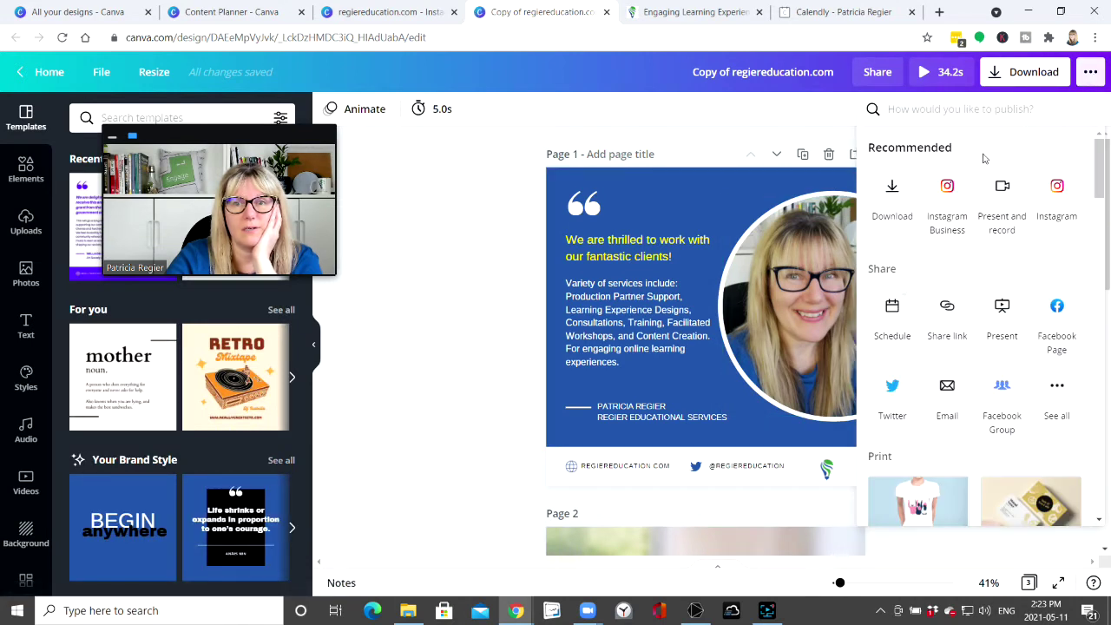
left_click(891, 308)
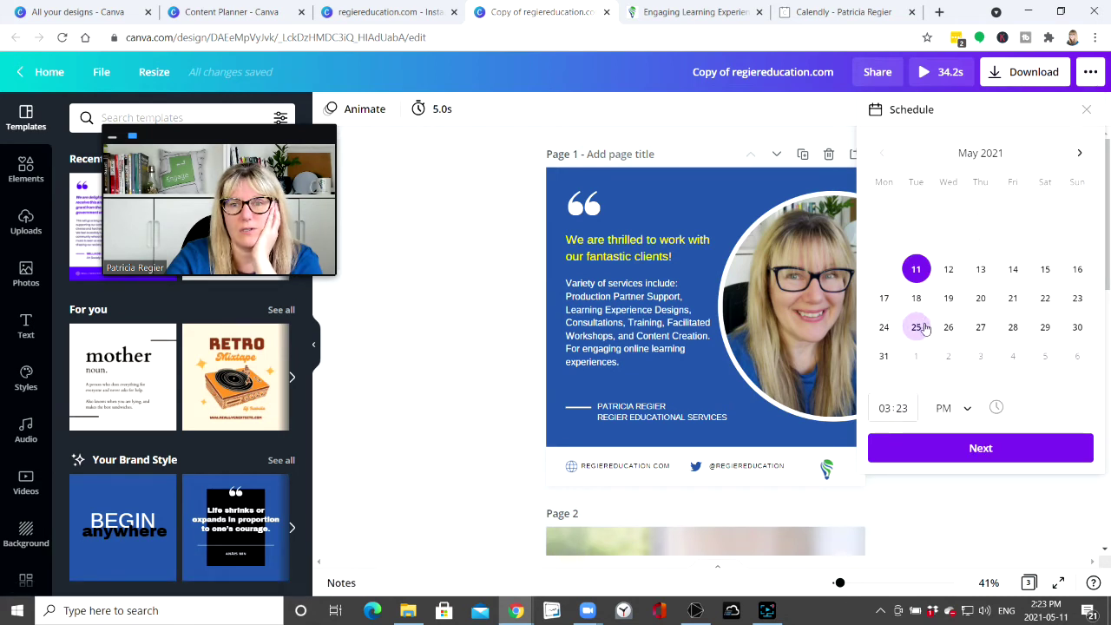
left_click(1079, 155)
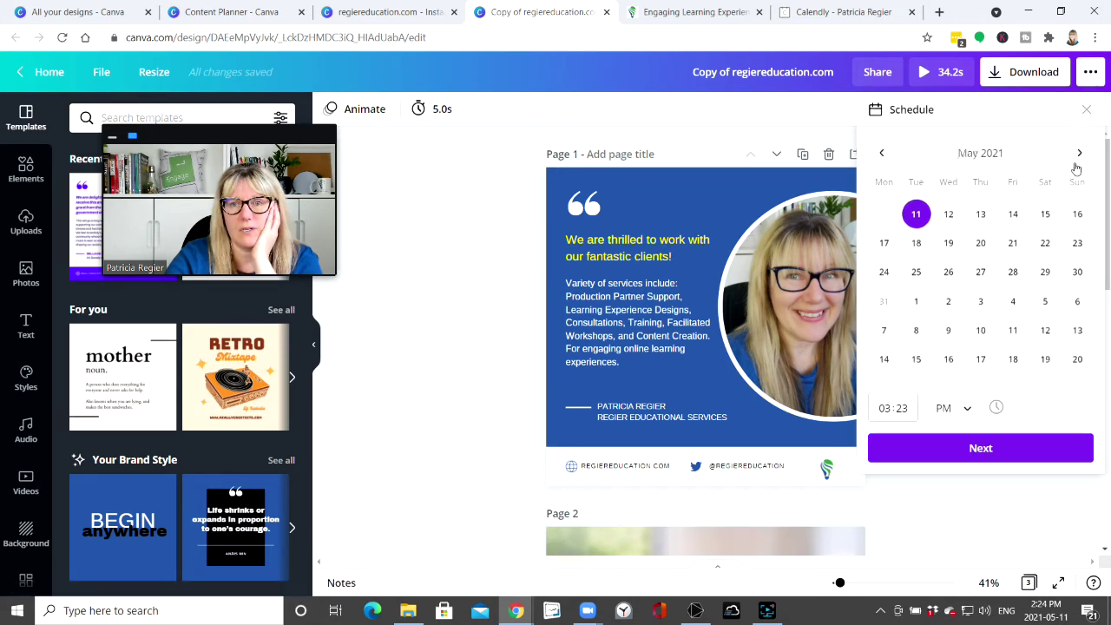
left_click(918, 331)
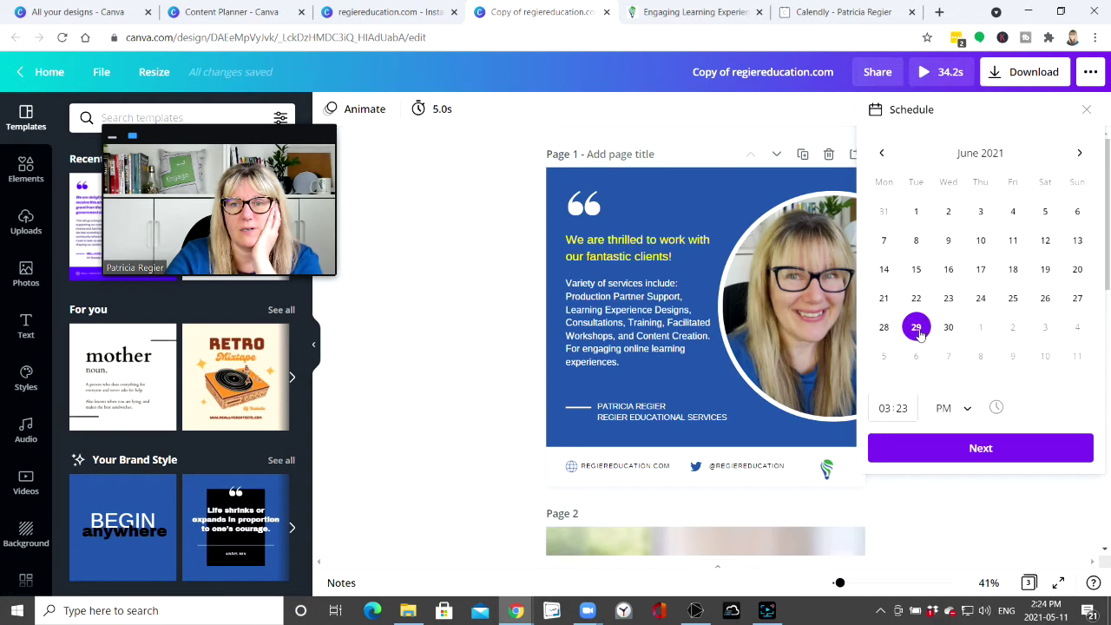
- Confirm the June 29 date, then copy the caption from the May 25 Instagram post
left_click(975, 448)
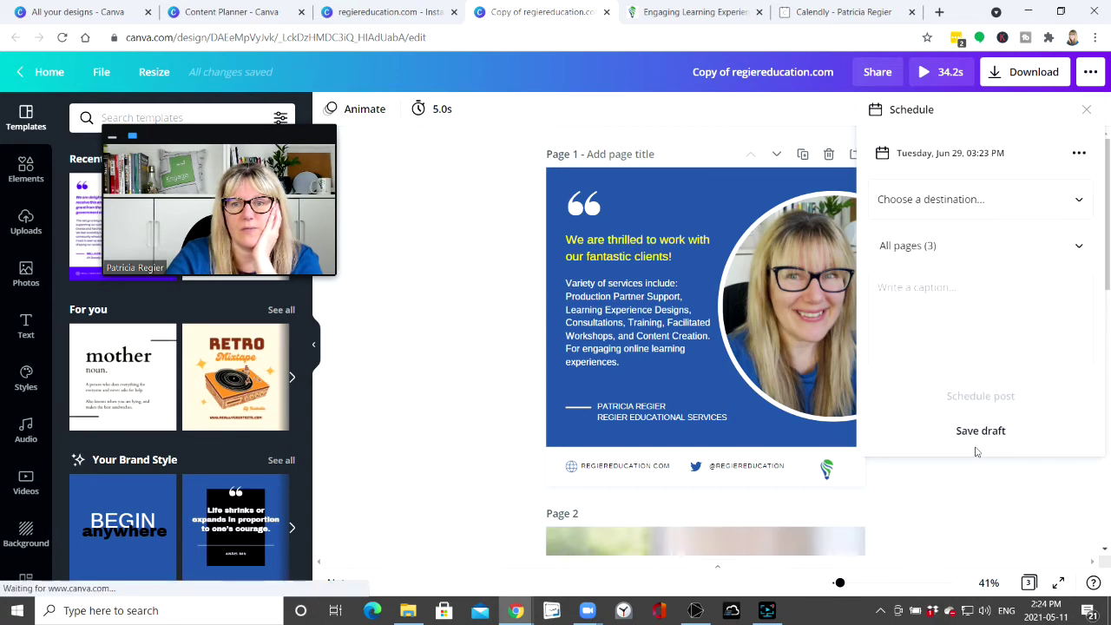
left_click(916, 299)
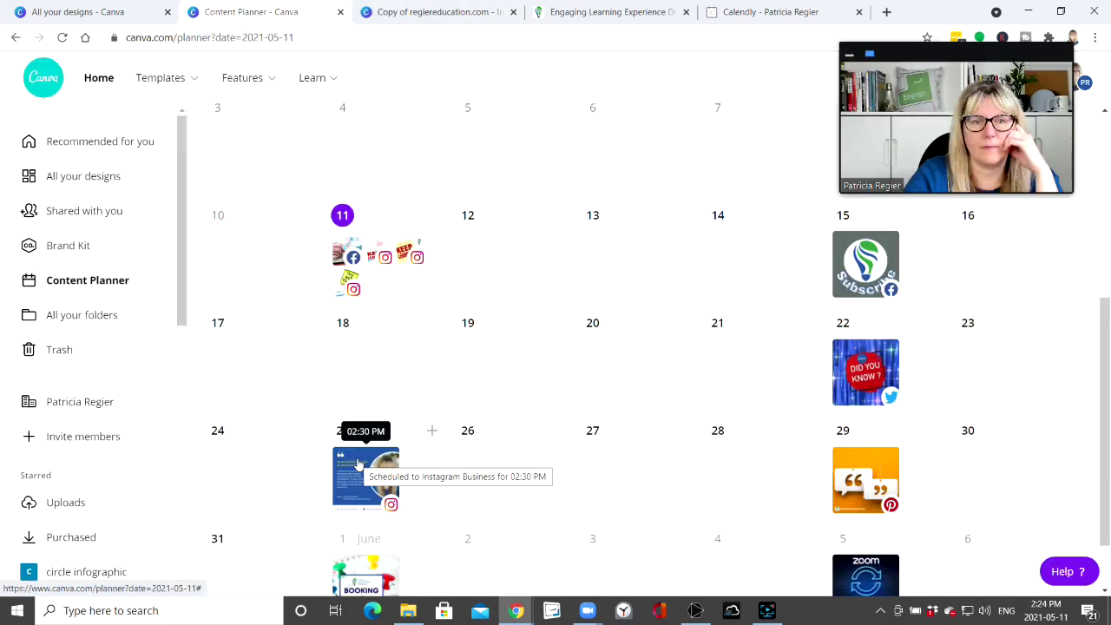
left_click(359, 464)
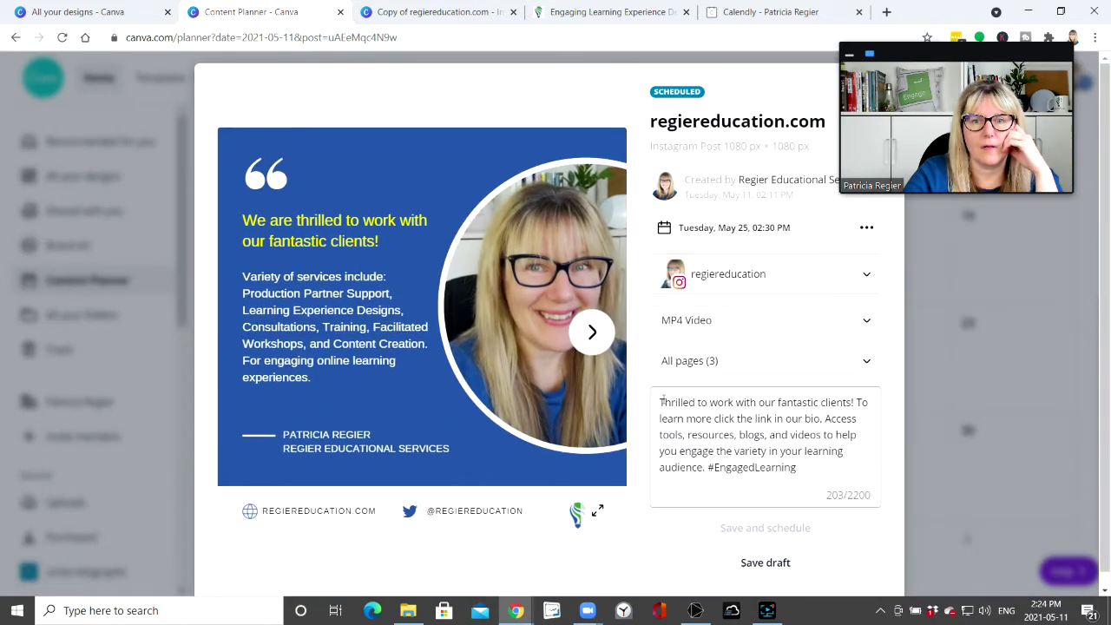
left_click_drag(661, 401, 845, 488)
key("ctrl+c")
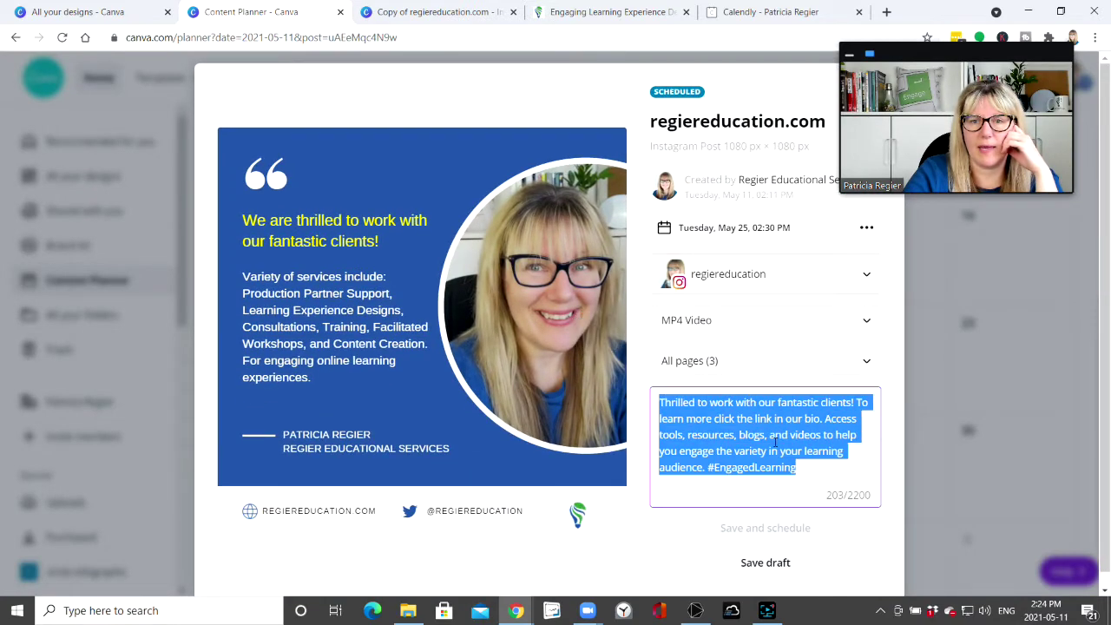
right_click(785, 442)
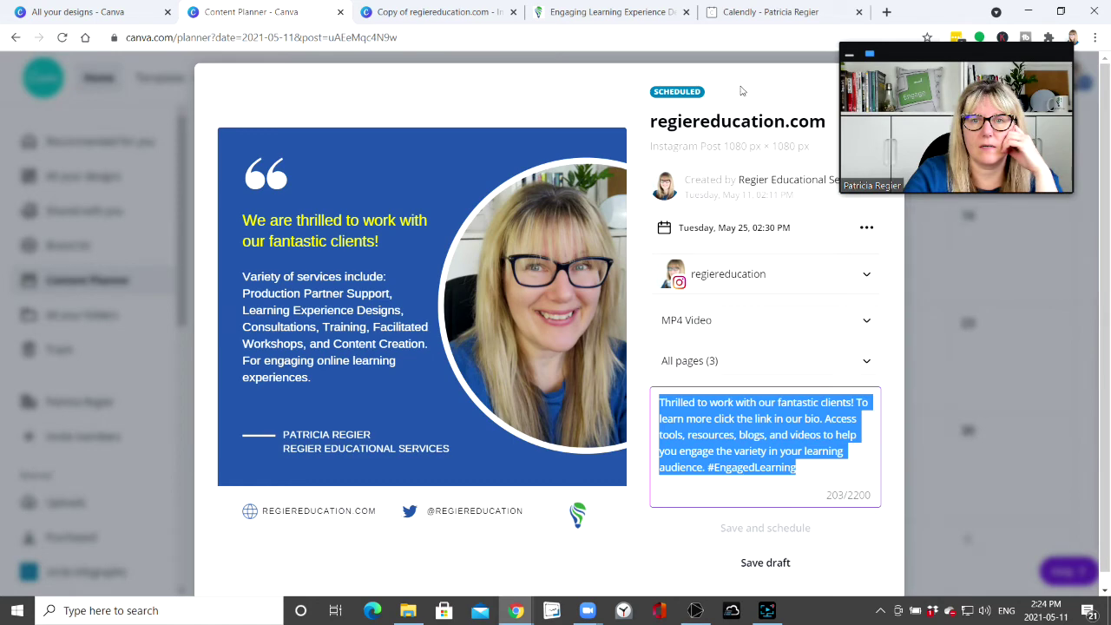
left_click_drag(905, 61, 101, 85)
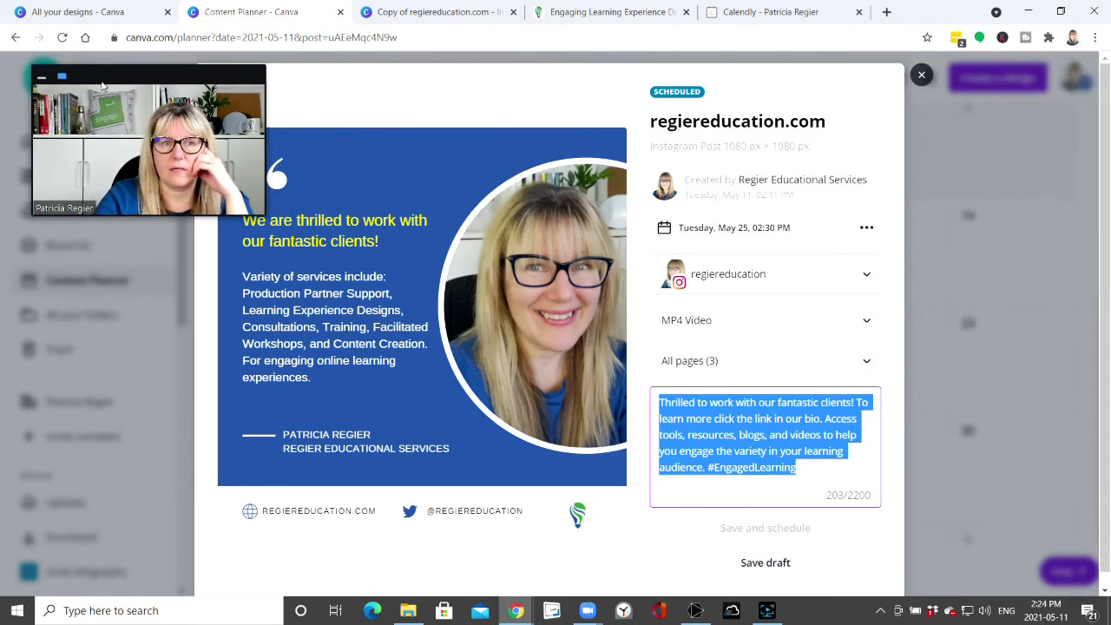
left_click(922, 73)
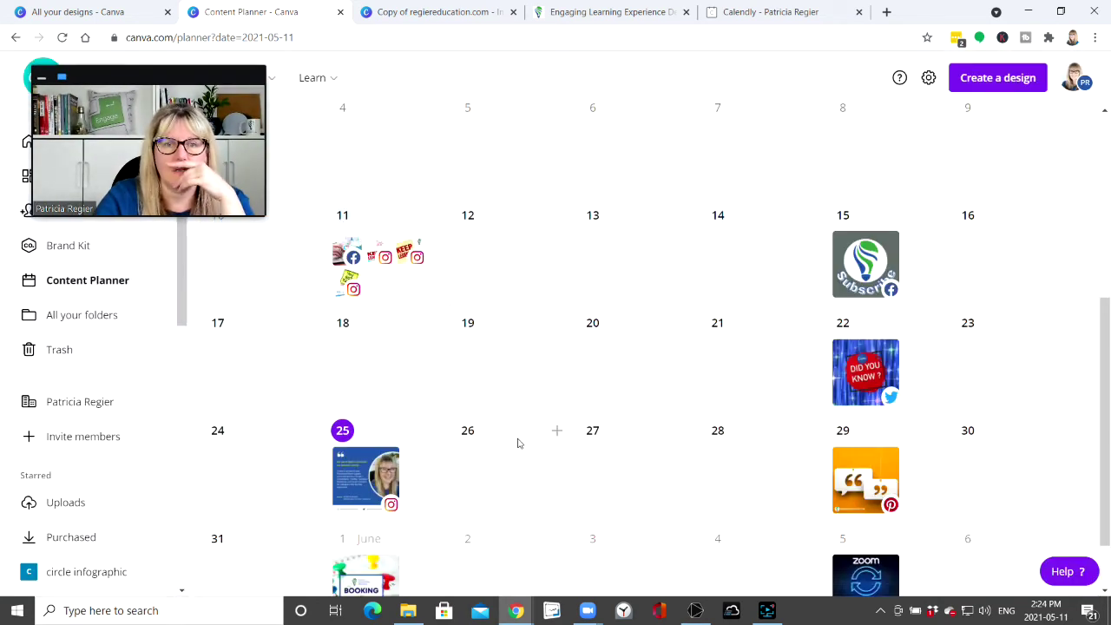
- Move the Content Planner calendar on to June 2021
scroll(460, 466, "down", 1)
scroll(462, 466, "up", 5)
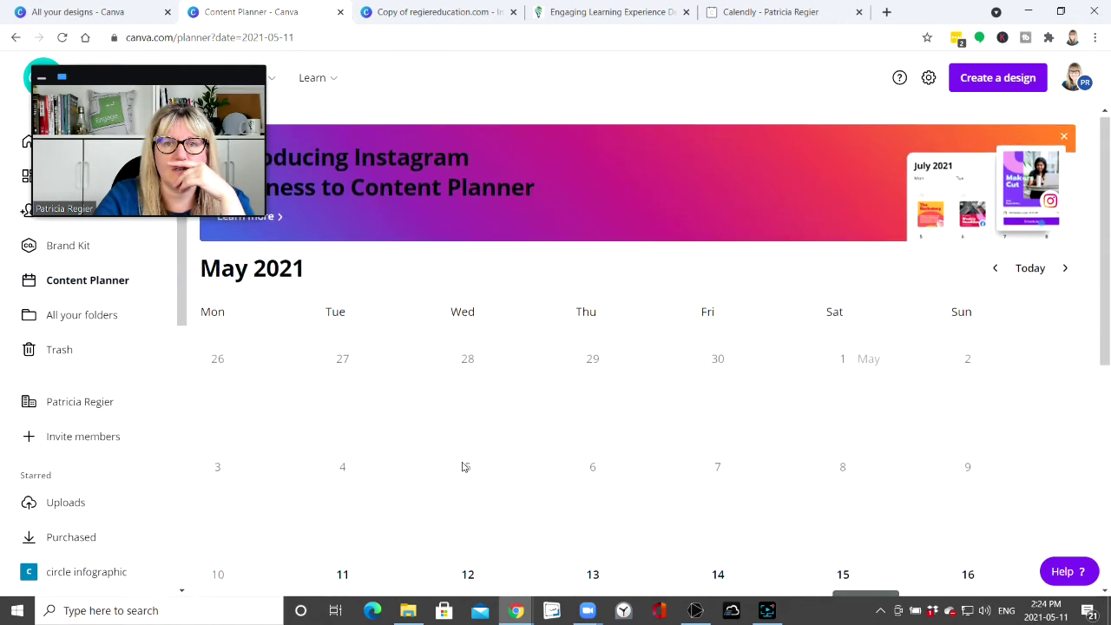
left_click(1066, 271)
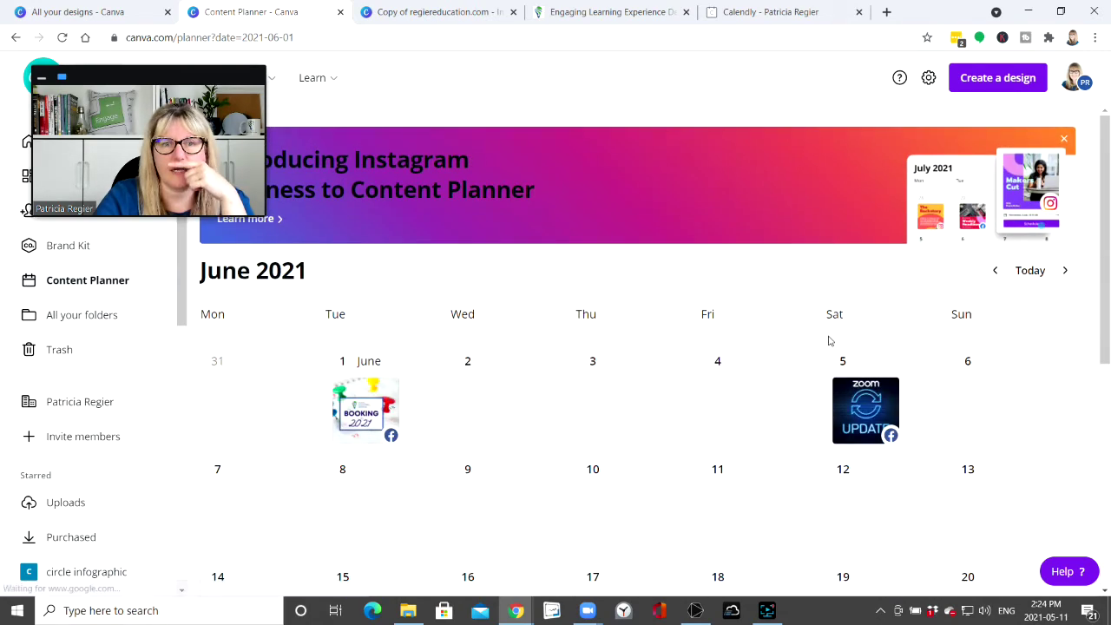
scroll(497, 407, "down", 5)
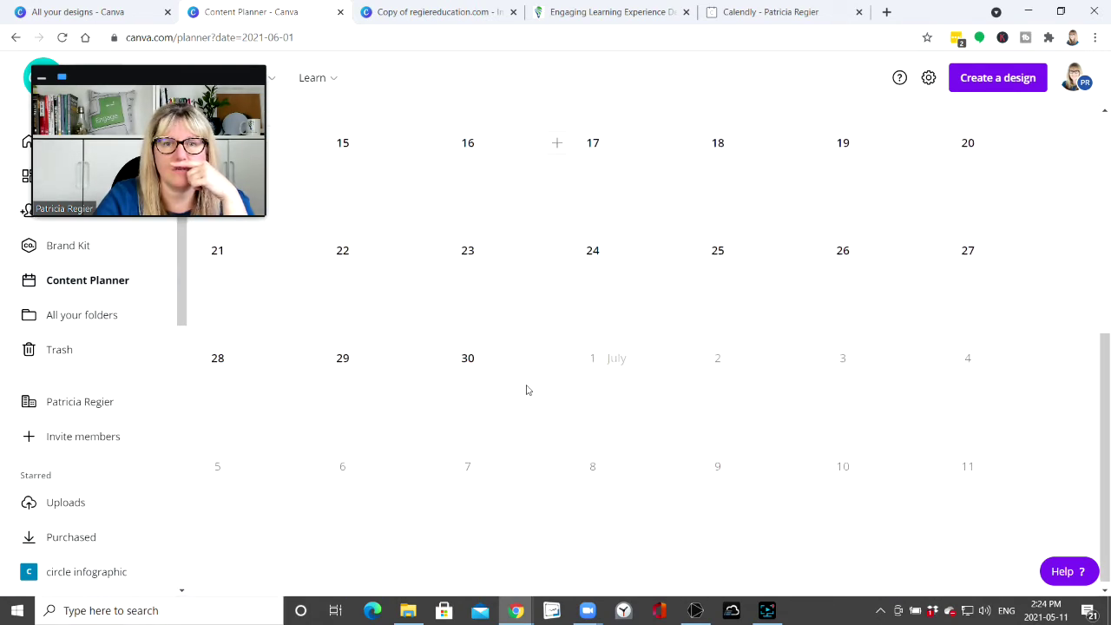
scroll(531, 373, "up", 5)
- Target the Facebook page and paste the #EngagedLearning caption into the copied post
left_click(524, 17)
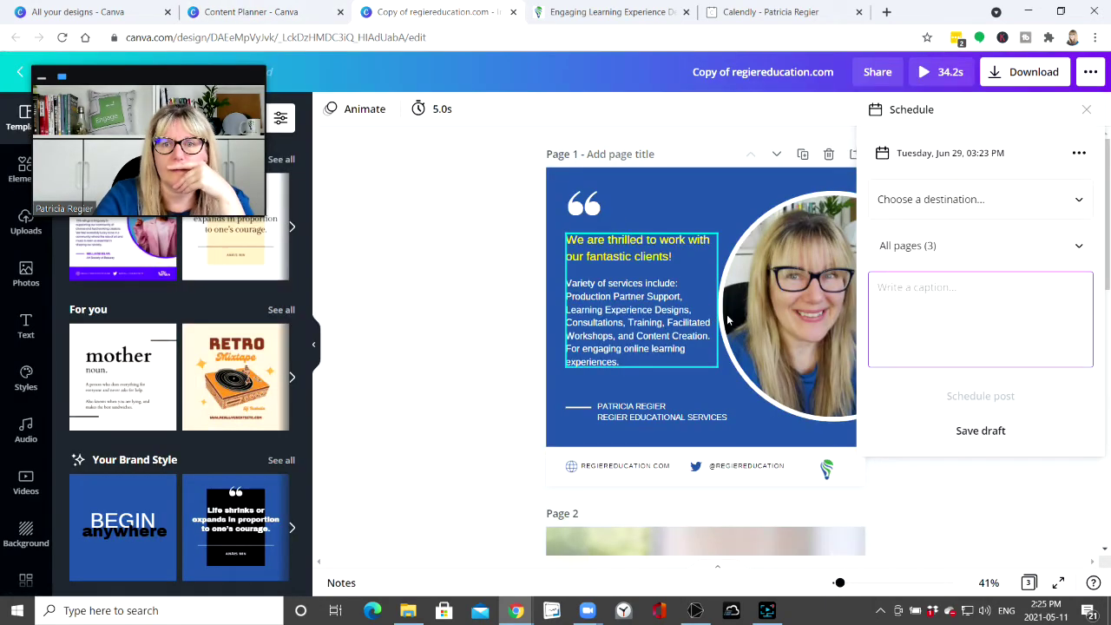
left_click(1081, 202)
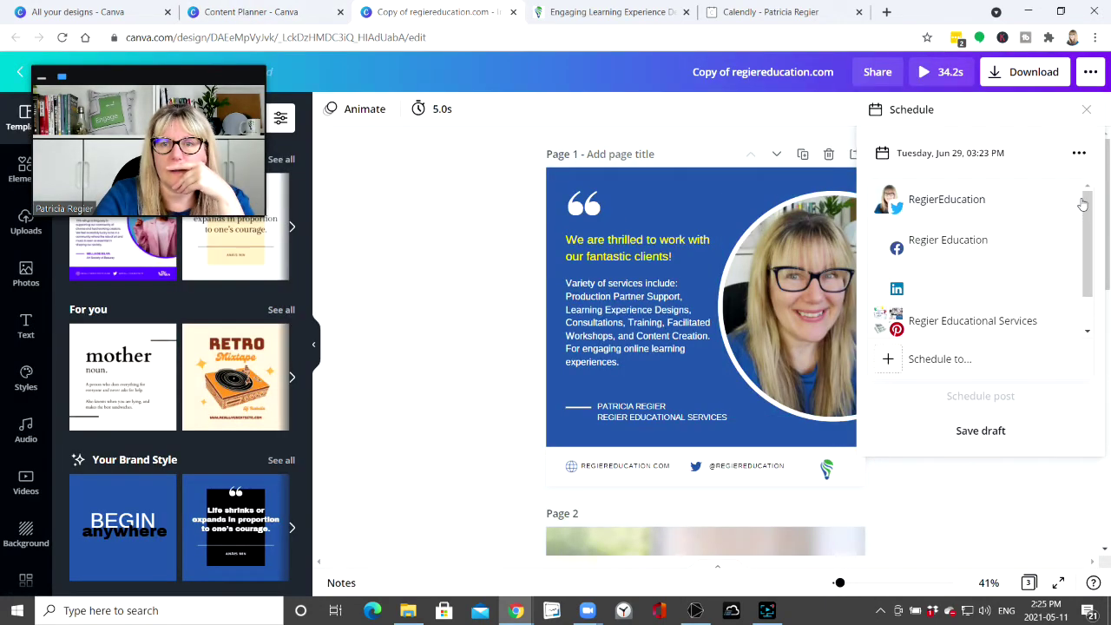
left_click(979, 251)
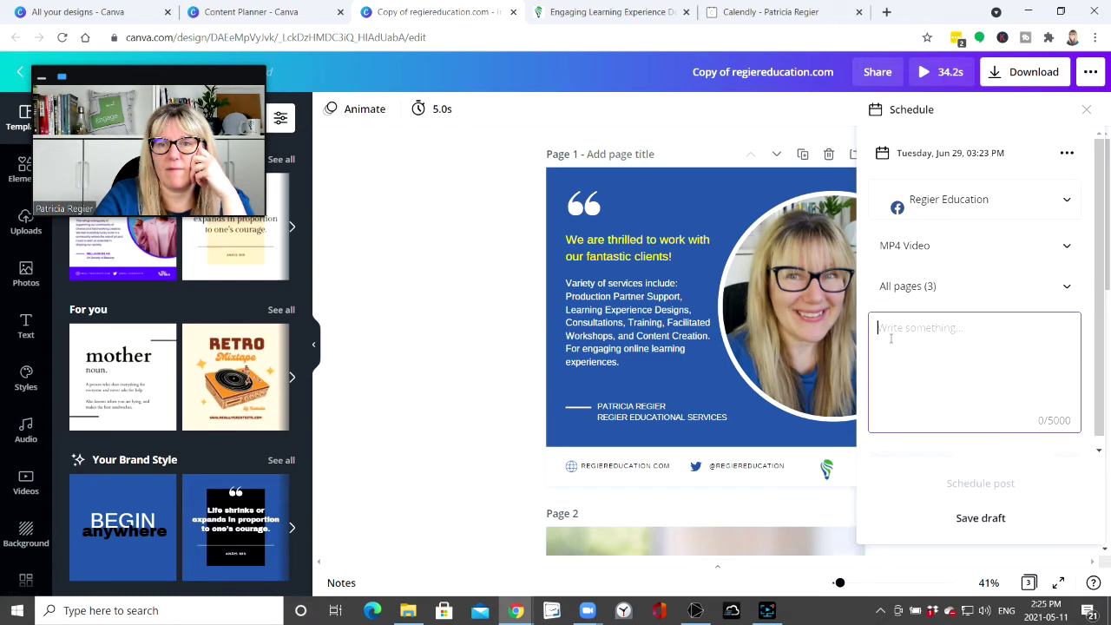
right_click(889, 338)
left_click(945, 450)
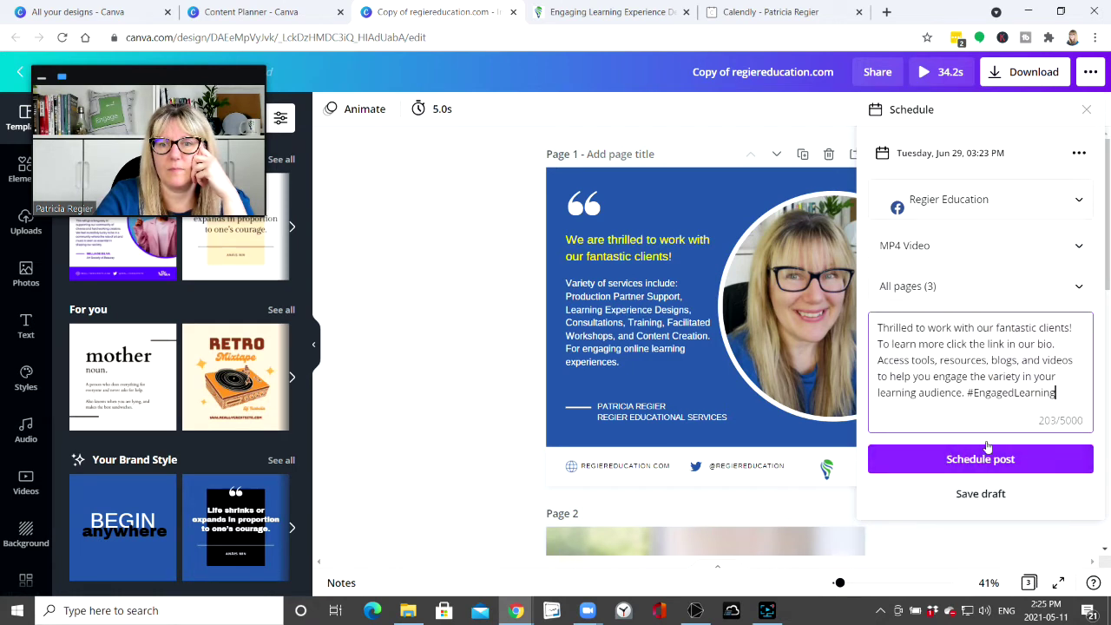
- Save the post as a draft and schedule it for June 29 from the Content Planner
left_click(984, 462)
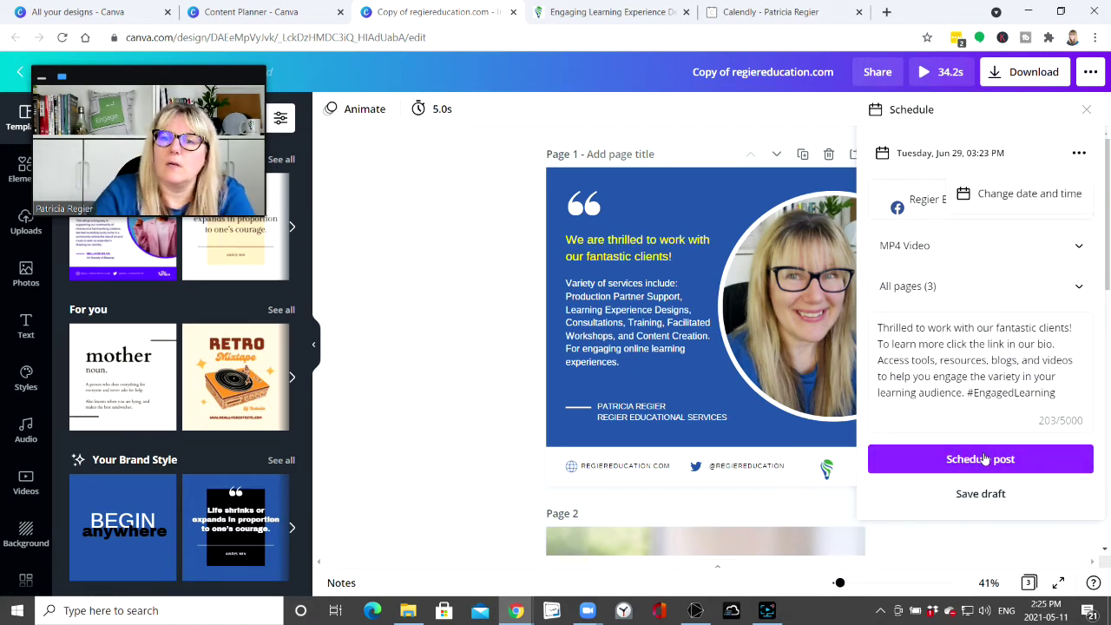
left_click(979, 493)
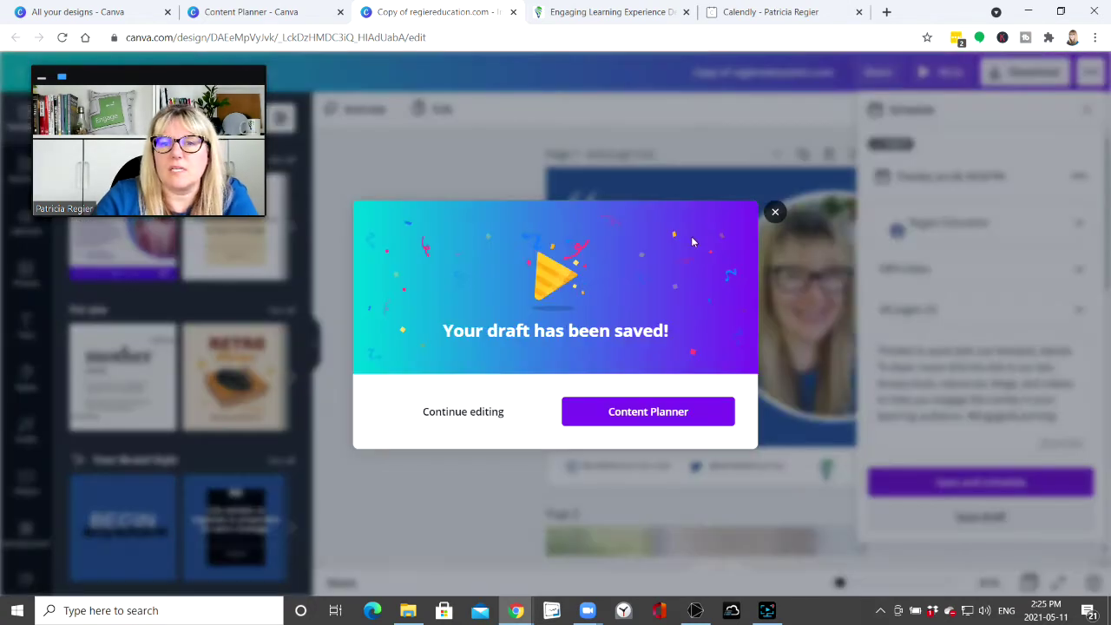
left_click(642, 413)
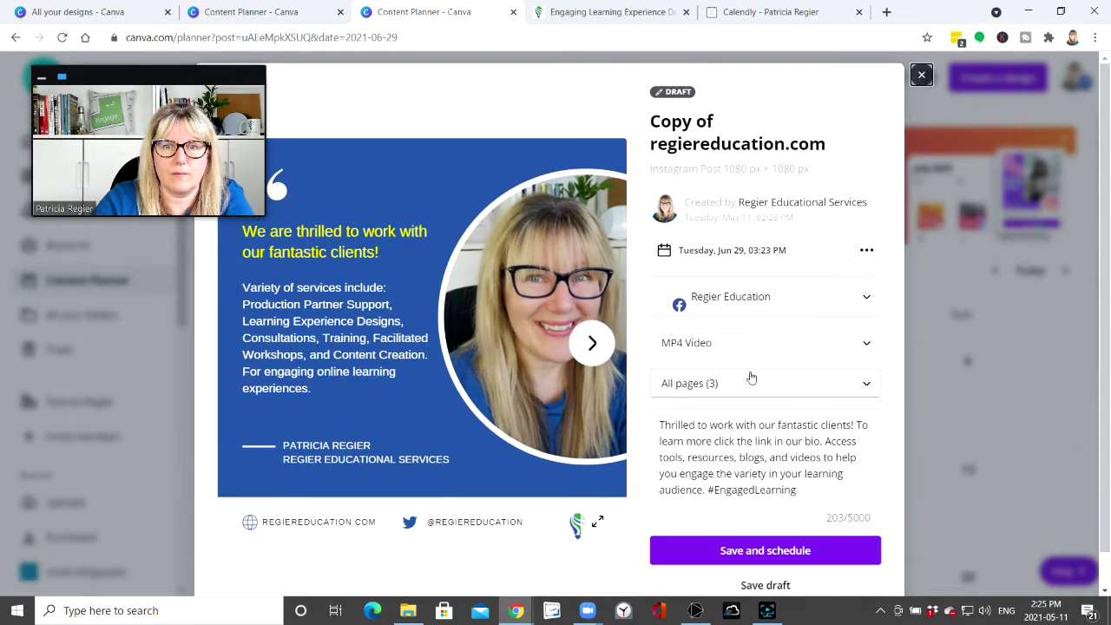
scroll(749, 420, "down", 1)
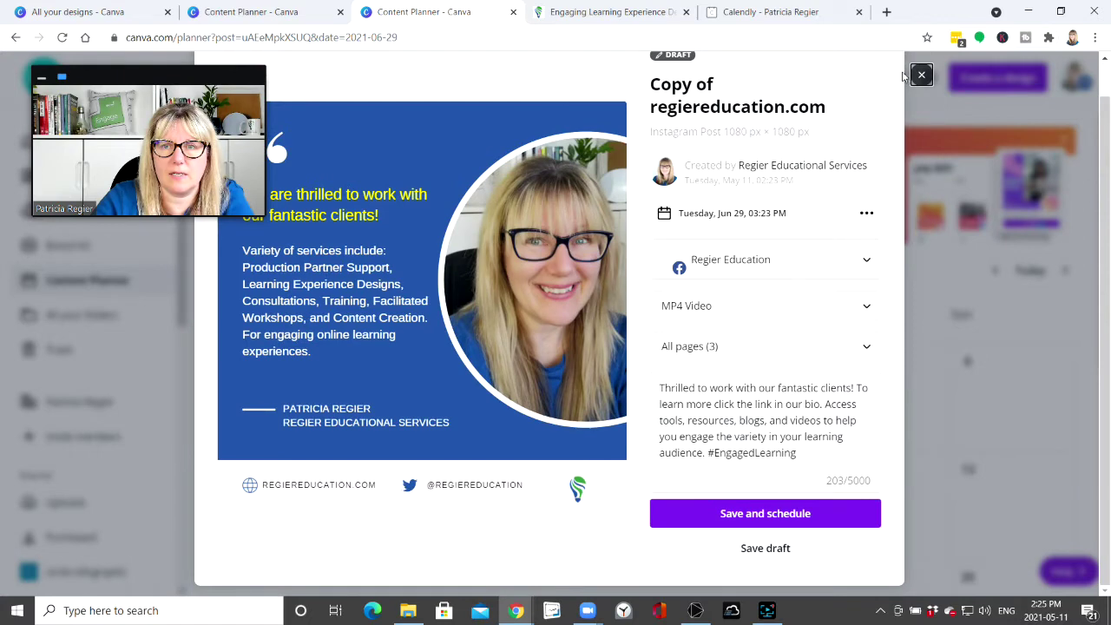
left_click(764, 513)
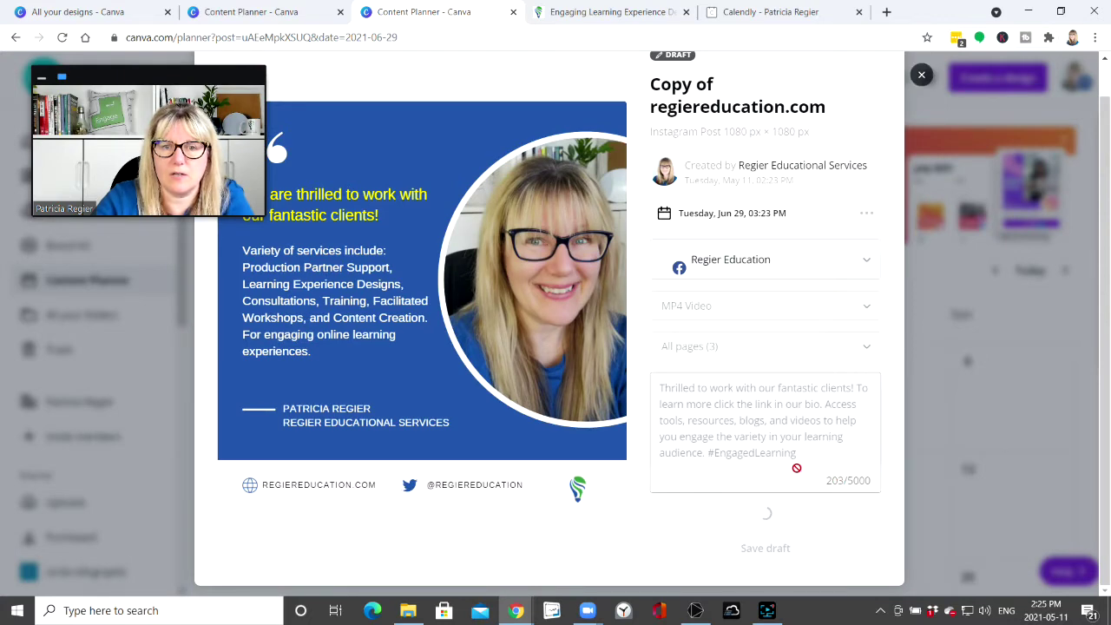
scroll(565, 387, "up", 2)
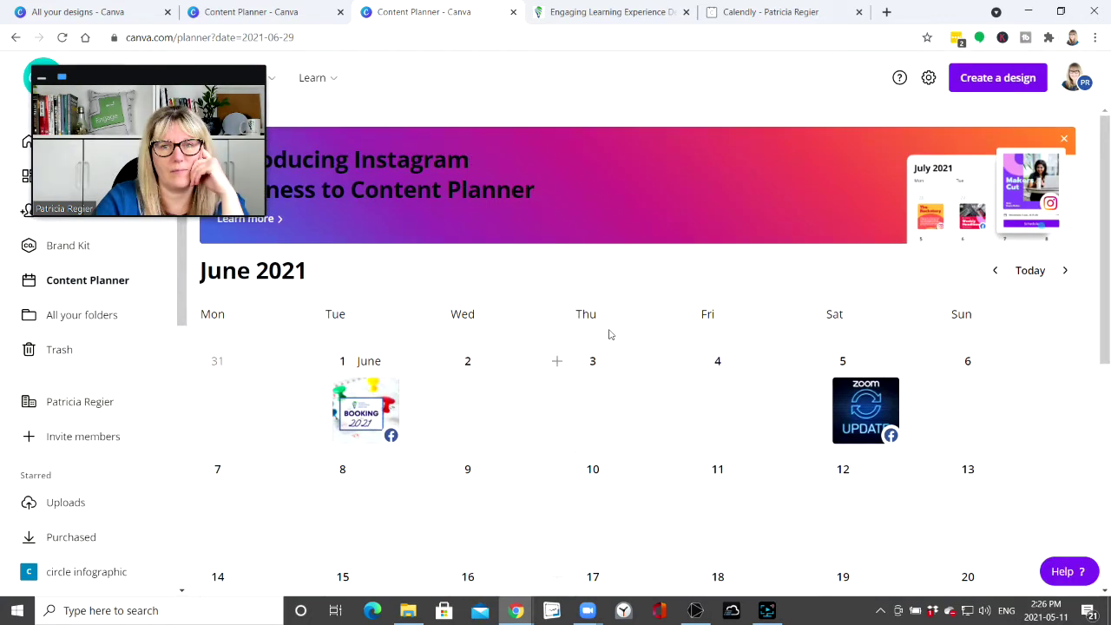
- Go back to May 2021 and preview the 'did you know' post before closing it
left_click(997, 274)
scroll(682, 272, "down", 3)
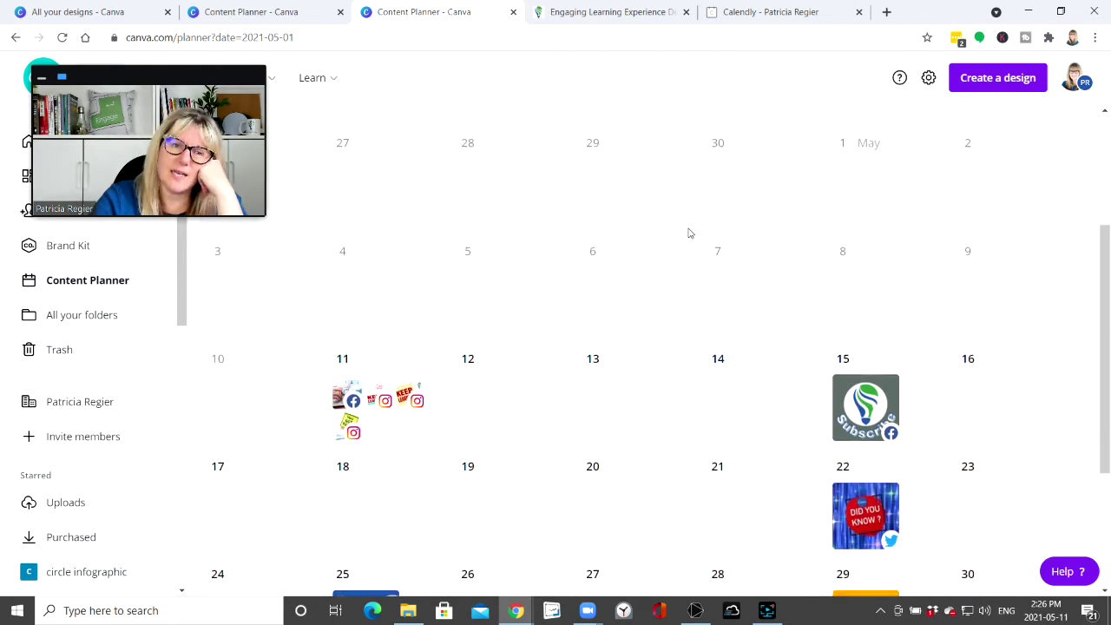
scroll(688, 232, "down", 3)
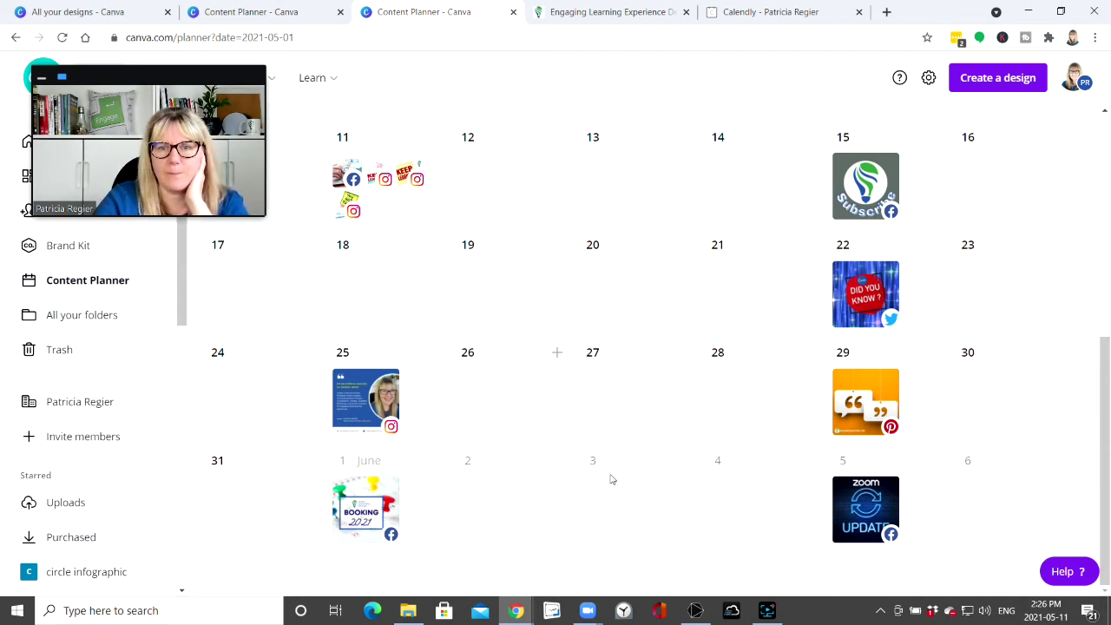
scroll(788, 329, "up", 1)
scroll(788, 333, "down", 1)
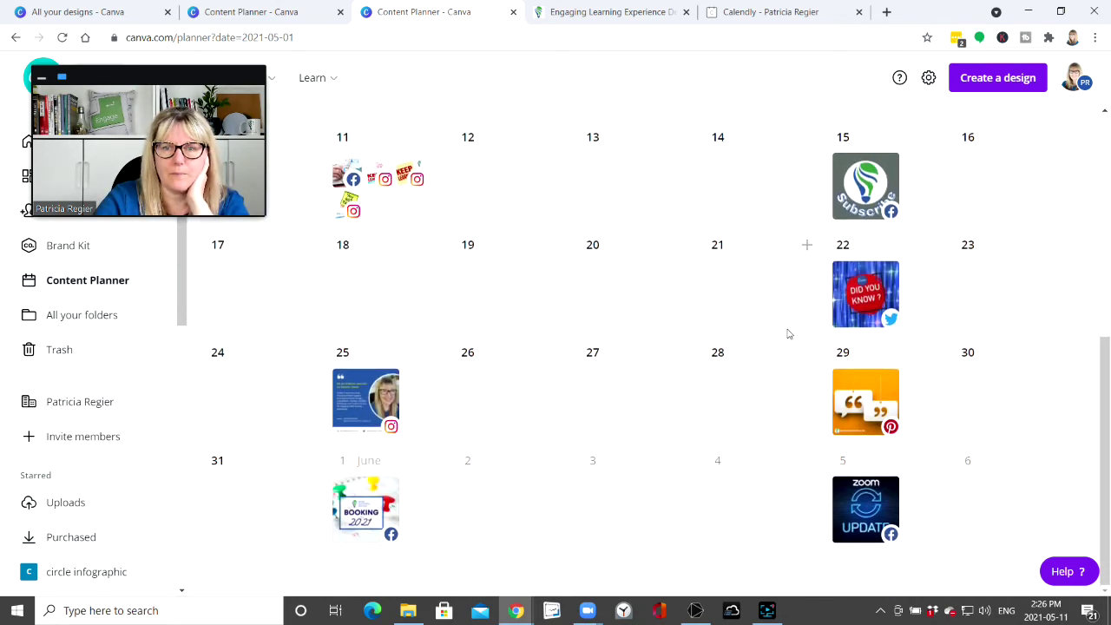
left_click(858, 286)
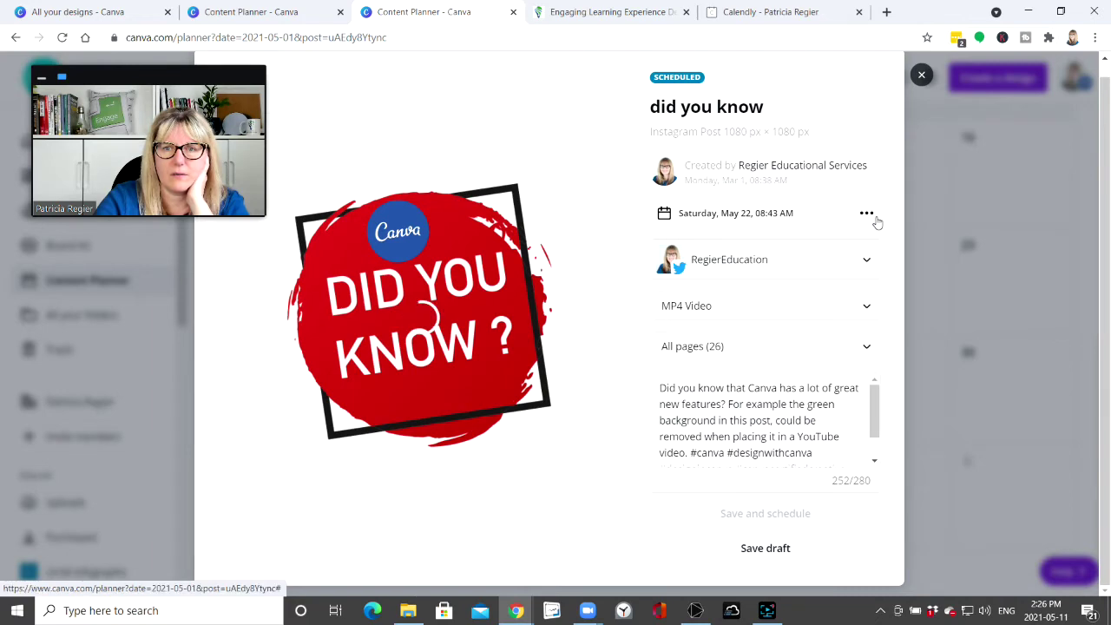
left_click(921, 75)
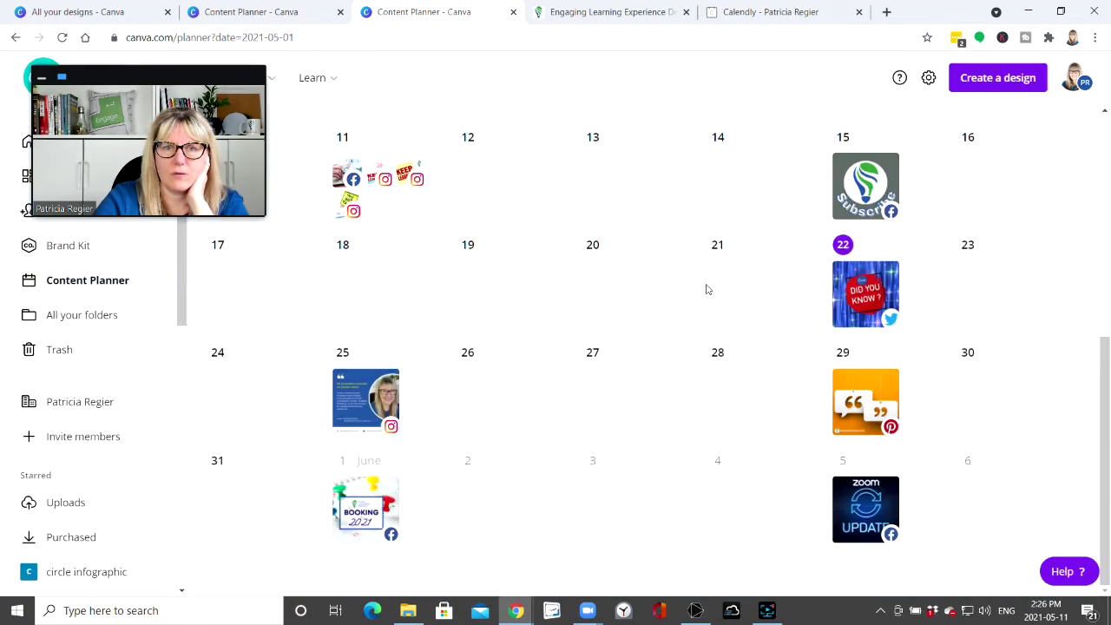
scroll(360, 520, "up", 1)
- Move the quote post to May 24 and Booking post to May 31, then open the Subscribe post's options
left_click_drag(363, 471, 311, 458)
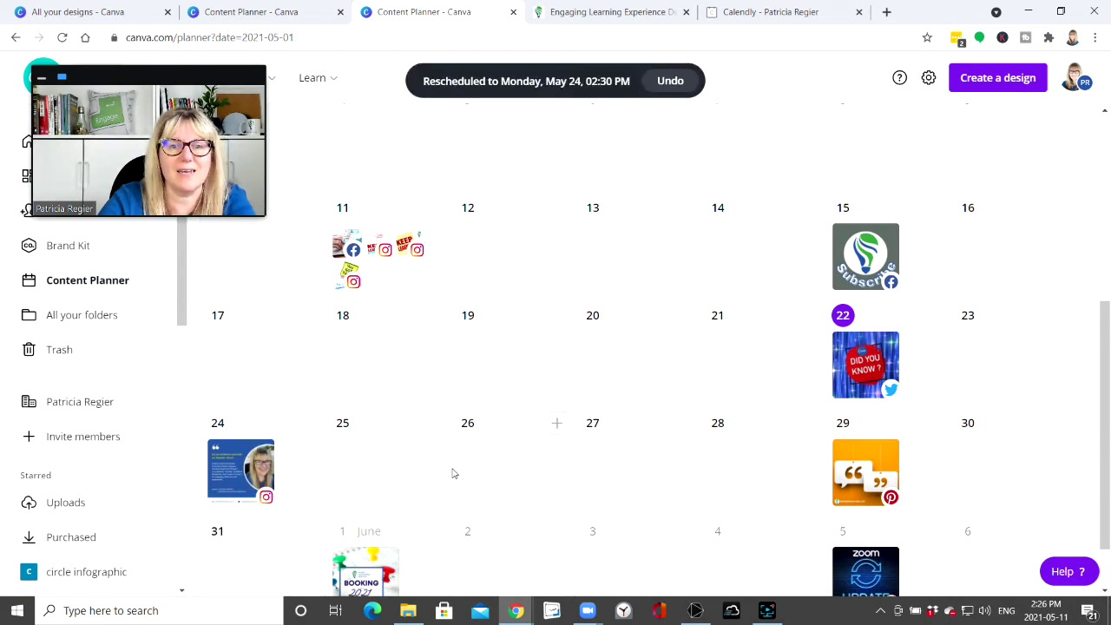
scroll(451, 472, "down", 1)
scroll(414, 446, "up", 5)
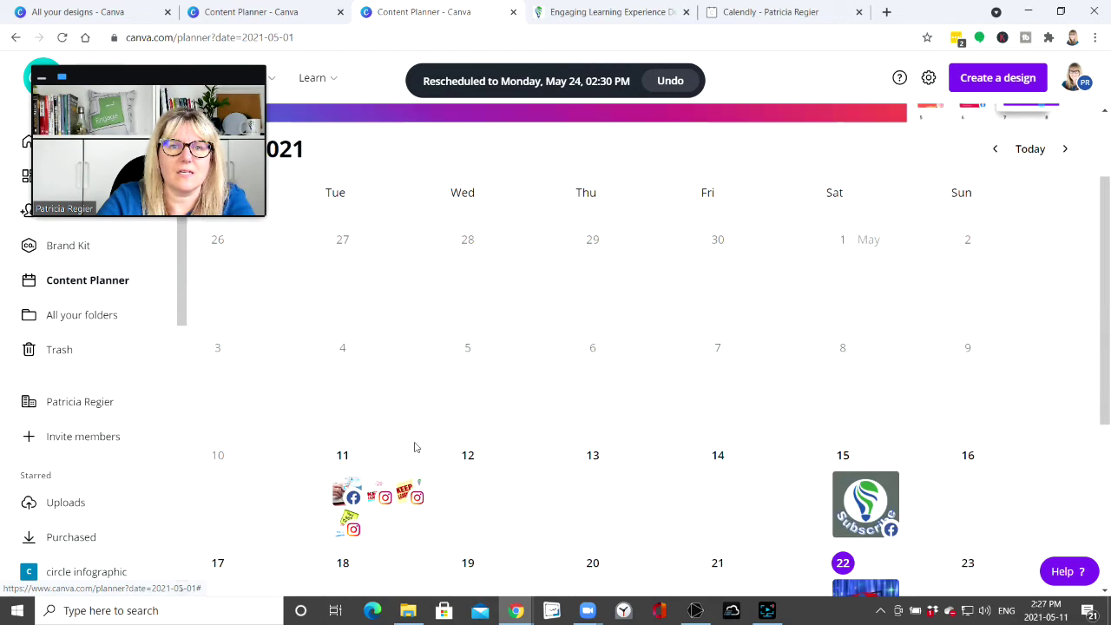
scroll(414, 446, "down", 5)
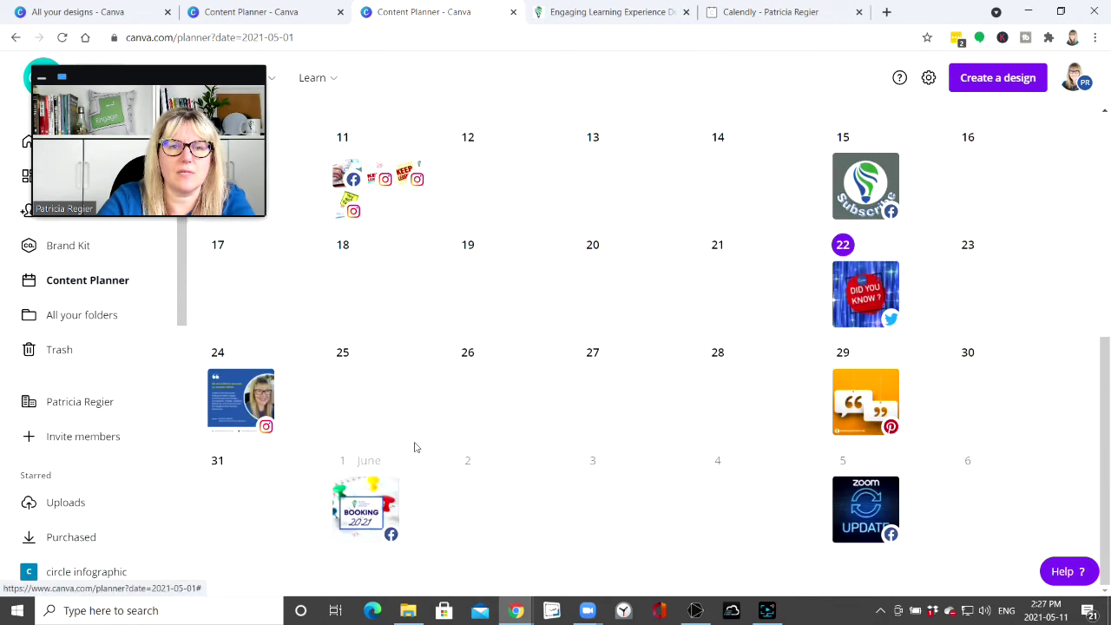
left_click_drag(356, 514, 252, 479)
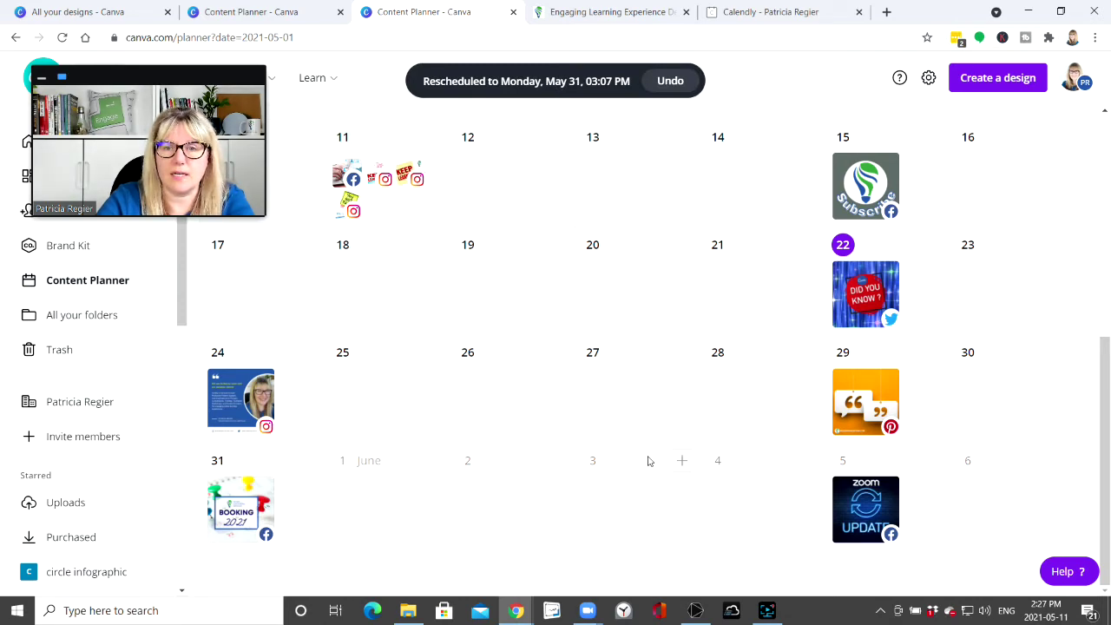
left_click(865, 185)
left_click(872, 261)
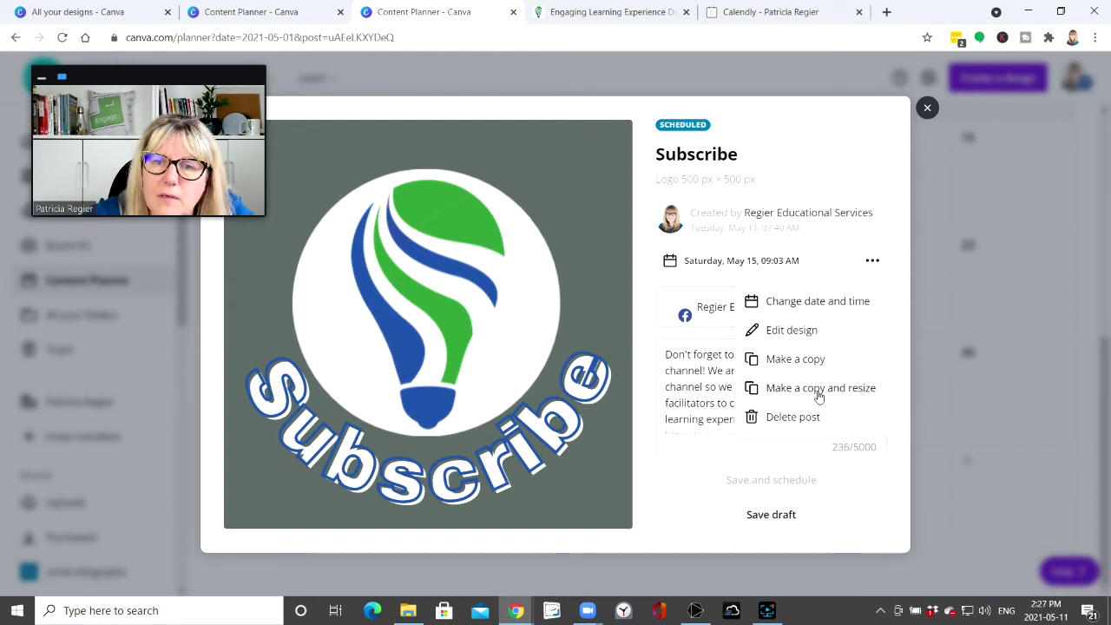
- Select and copy the Subscribe post's caption text
left_click(685, 367)
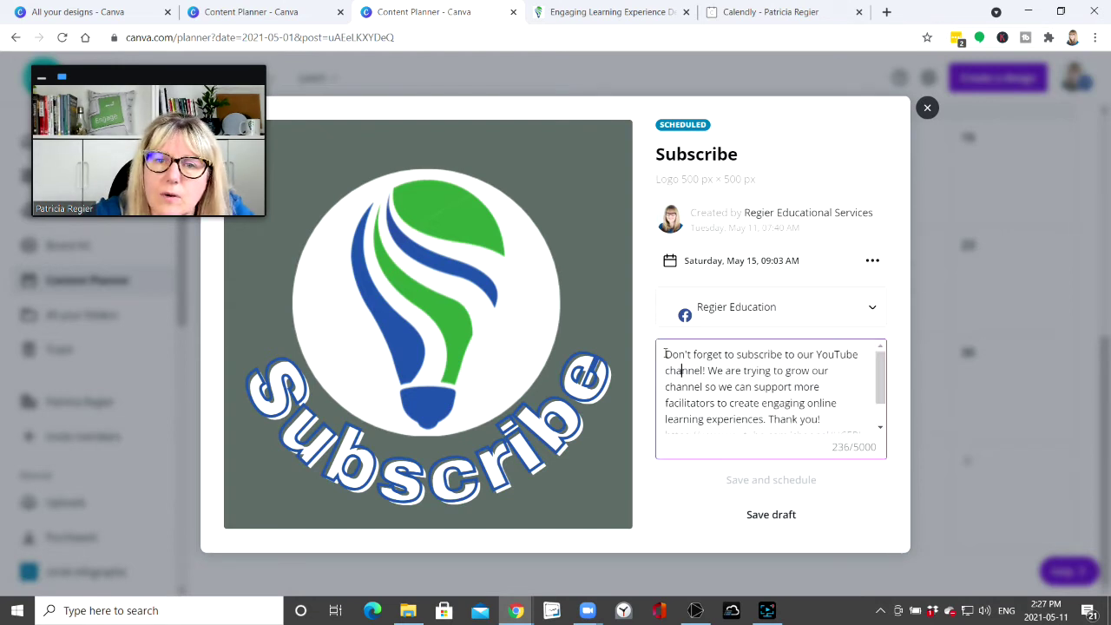
left_click_drag(664, 354, 833, 453)
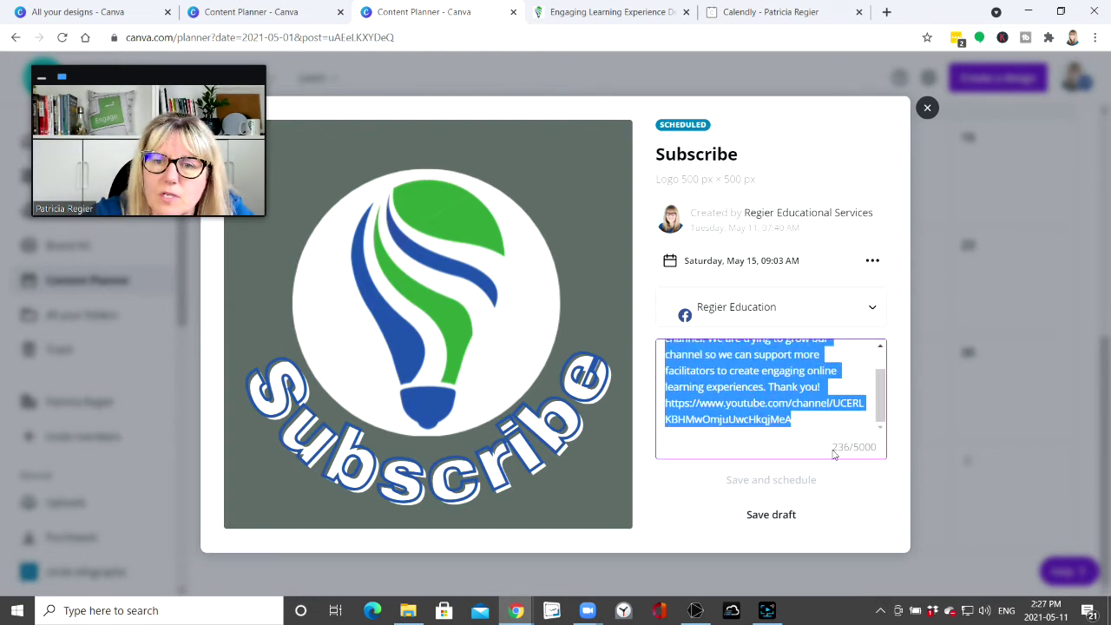
right_click(780, 391)
left_click(773, 188)
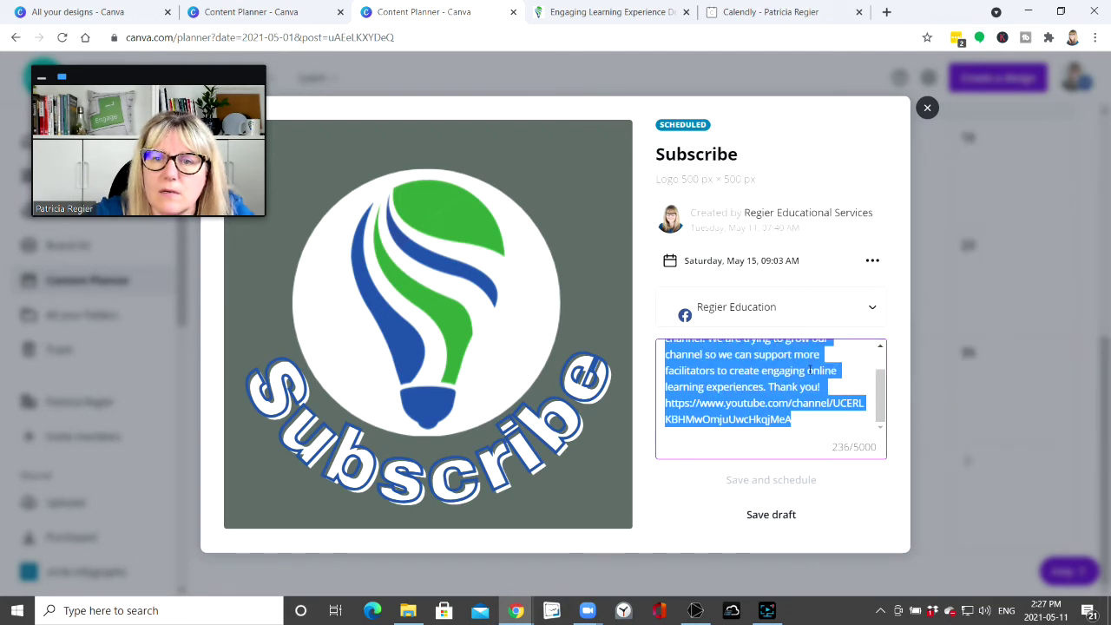
- Make a copy of the Subscribe graphic resized to Animated Social Media
left_click(873, 260)
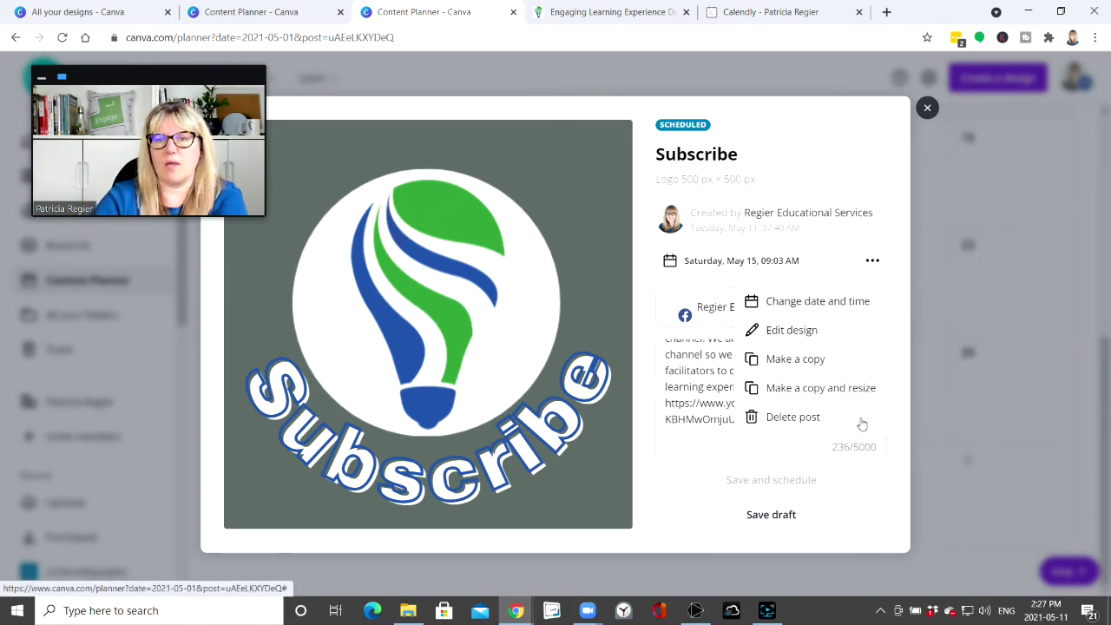
left_click(841, 394)
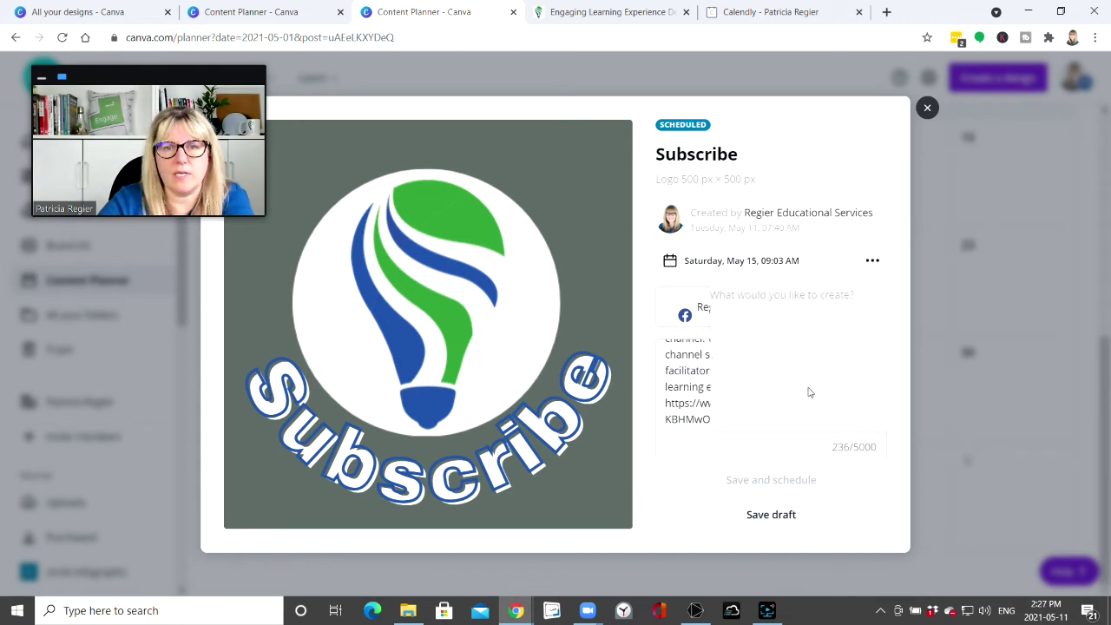
scroll(682, 445, "down", 1)
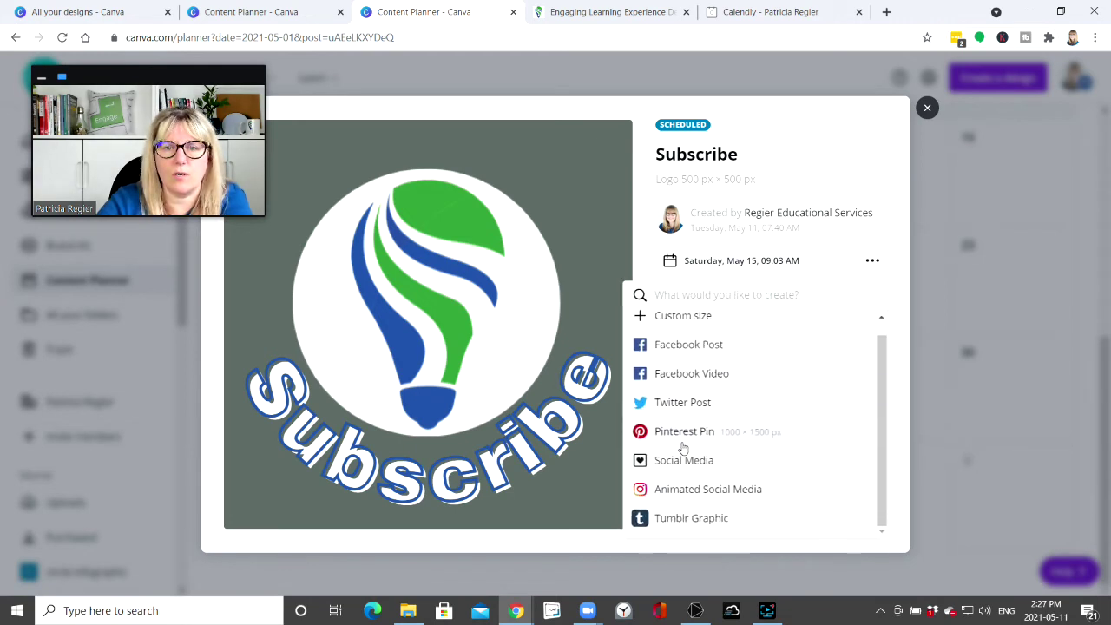
left_click(682, 488)
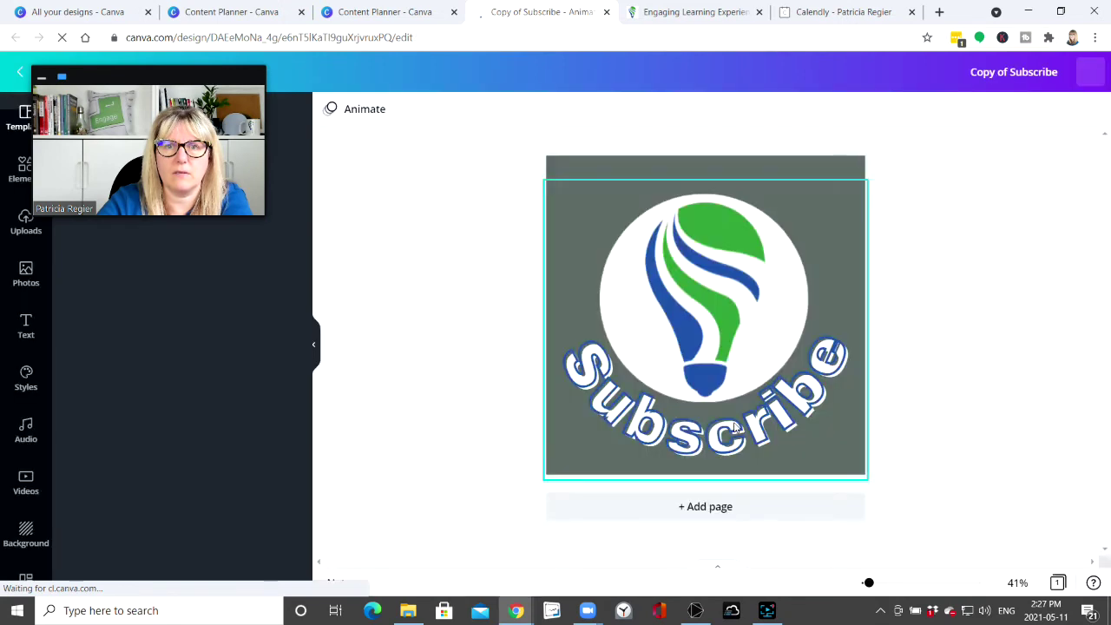
left_click(687, 187)
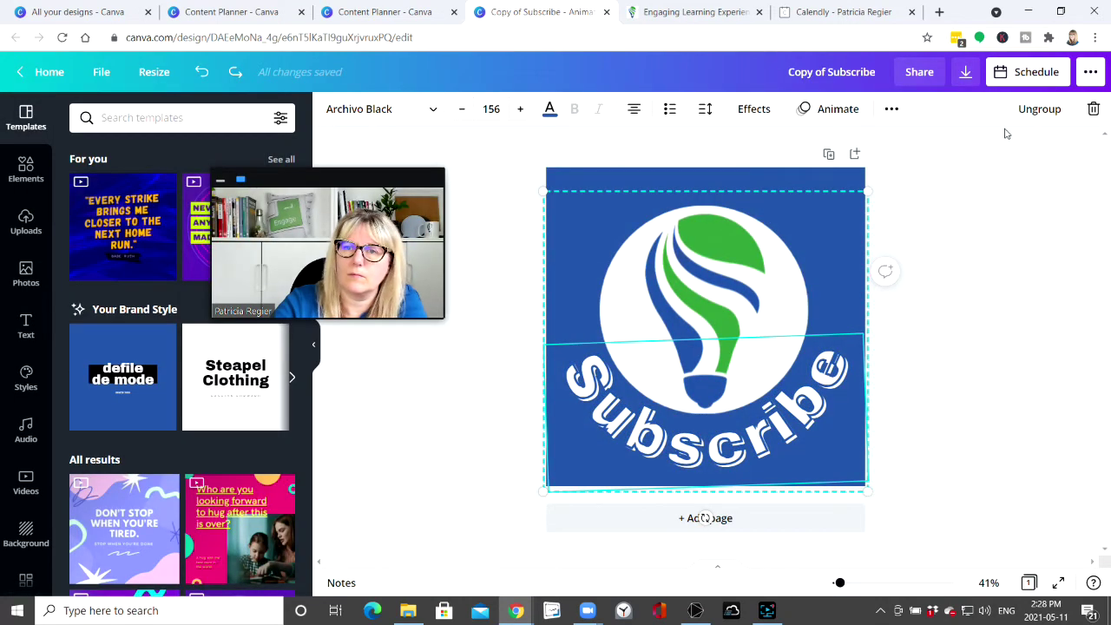
- Ungroup the logo and set the Subscribe text's Curve effect to 0
left_click(1039, 108)
left_click(1001, 340)
left_click(798, 432)
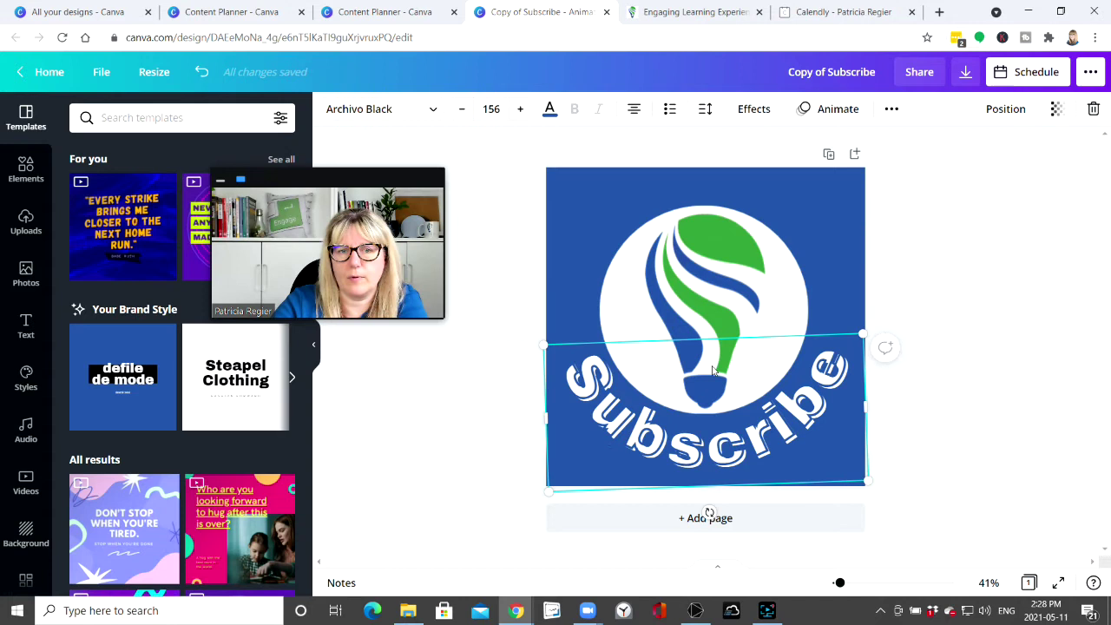
left_click(751, 108)
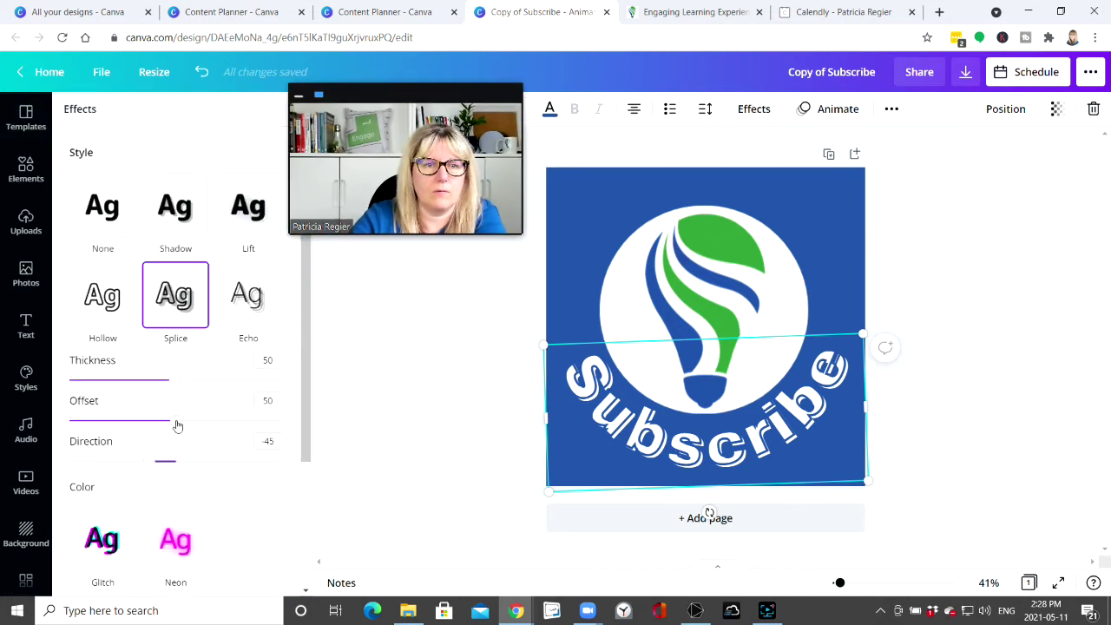
scroll(177, 425, "down", 2)
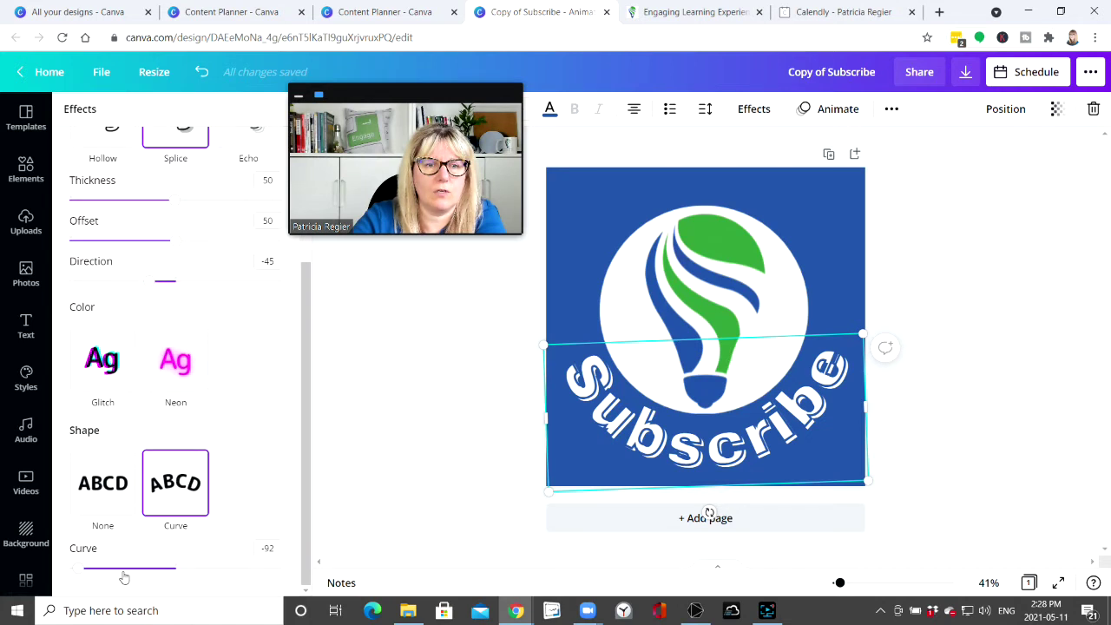
left_click_drag(80, 574, 176, 567)
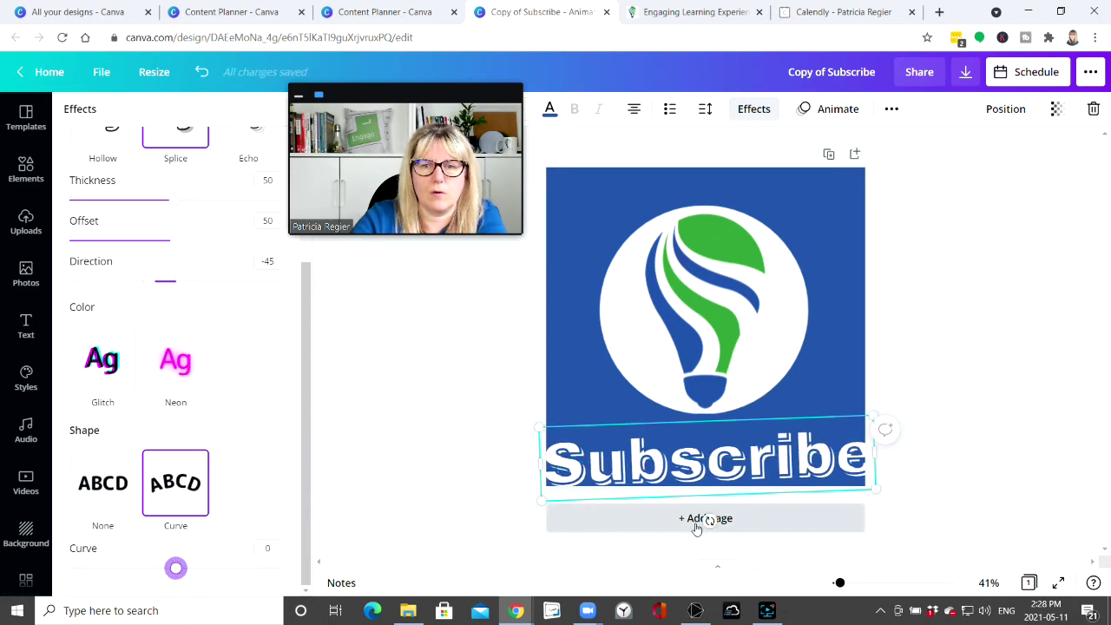
- Rotate the Subscribe text to 0°, shrink it, and centre it under the light bulb
left_click_drag(710, 519, 693, 503)
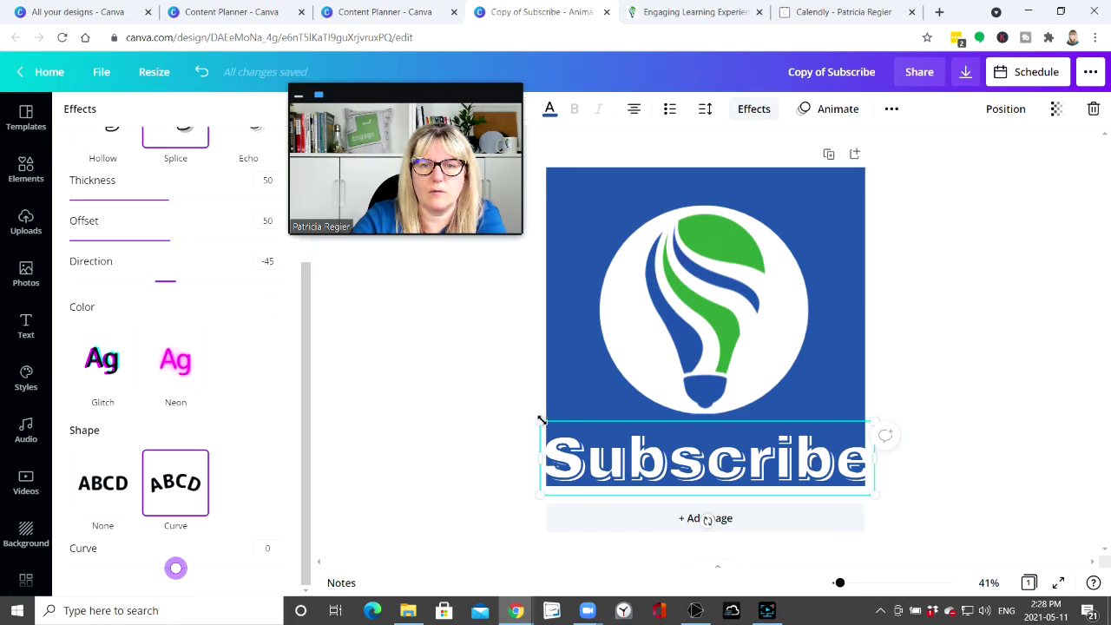
left_click_drag(539, 421, 611, 431)
left_click_drag(733, 458, 710, 444)
left_click(26, 118)
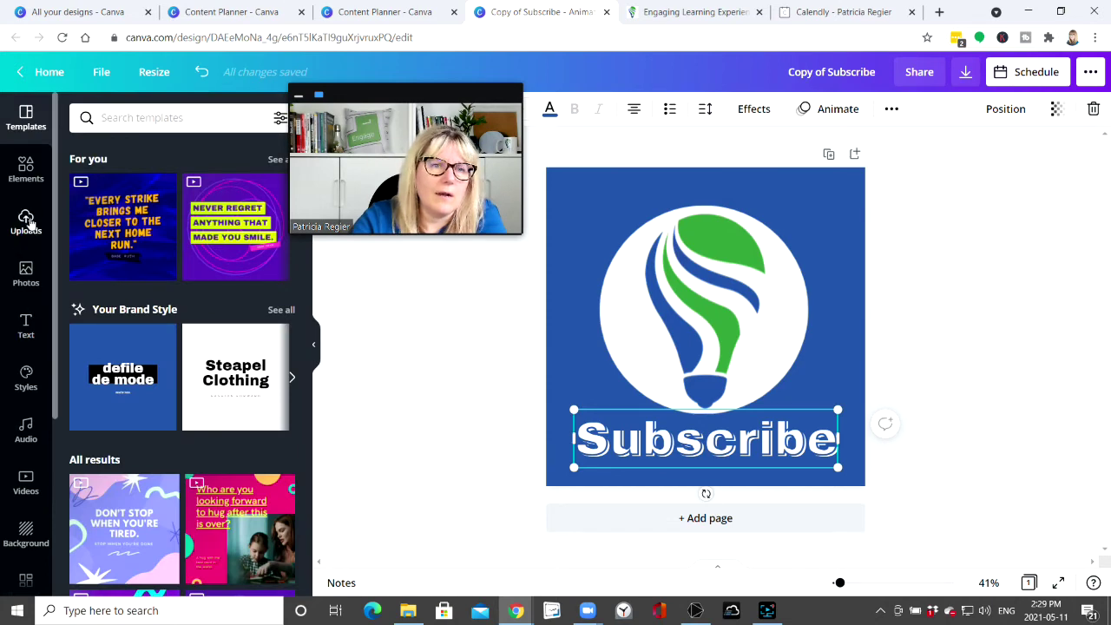
- Search the Elements library for 'youtube'
left_click(26, 169)
left_click(137, 117)
type("youtub")
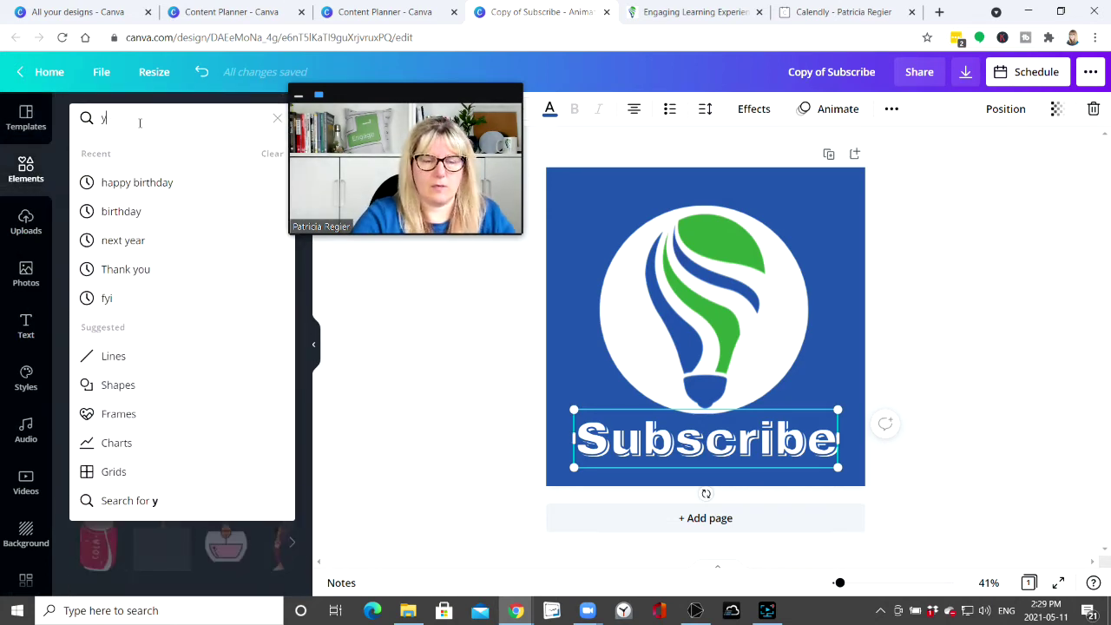
type("e")
key("Return")
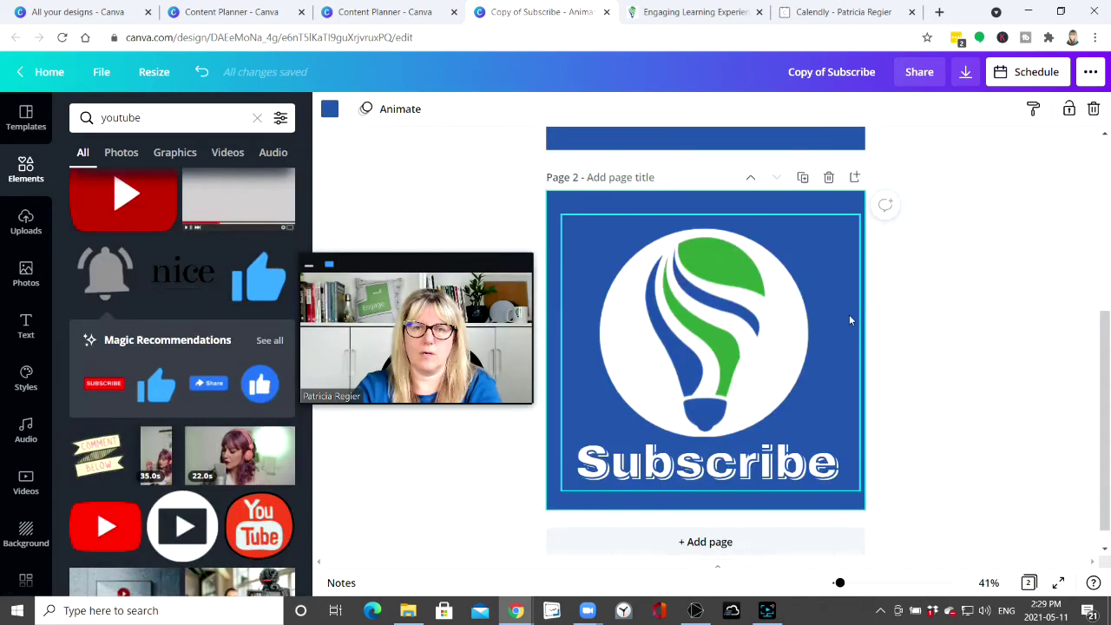
scroll(849, 314, "up", 4)
- Replace the Subscribe text with the red SUBSCRIBE sticker, shrunk and moved to the bottom of page 1
left_click(669, 445)
key("Delete")
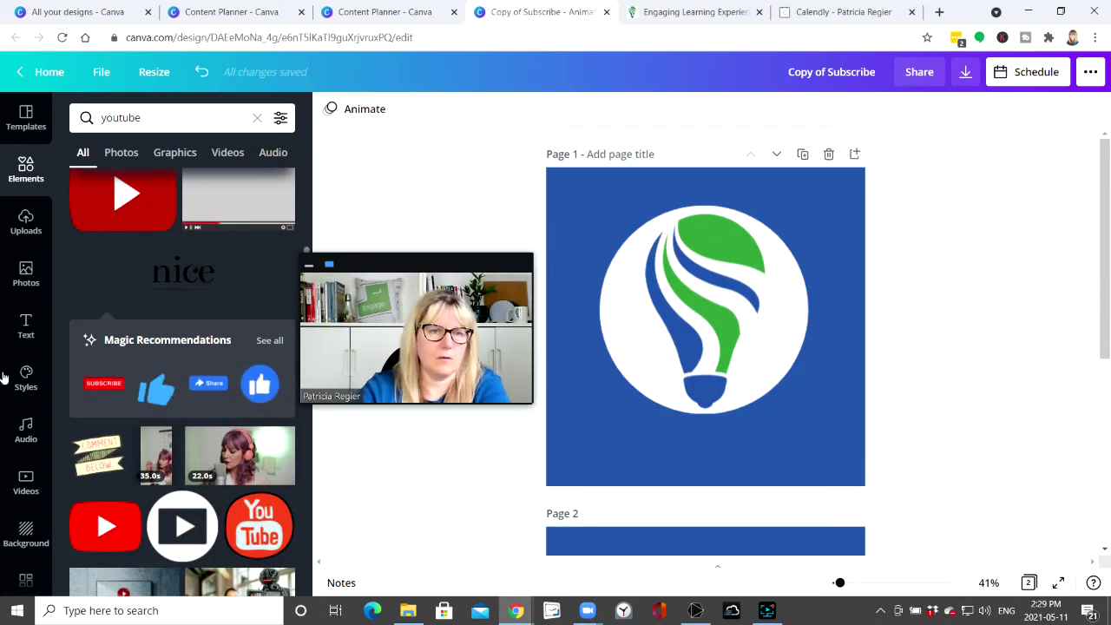
key("ctrl+z")
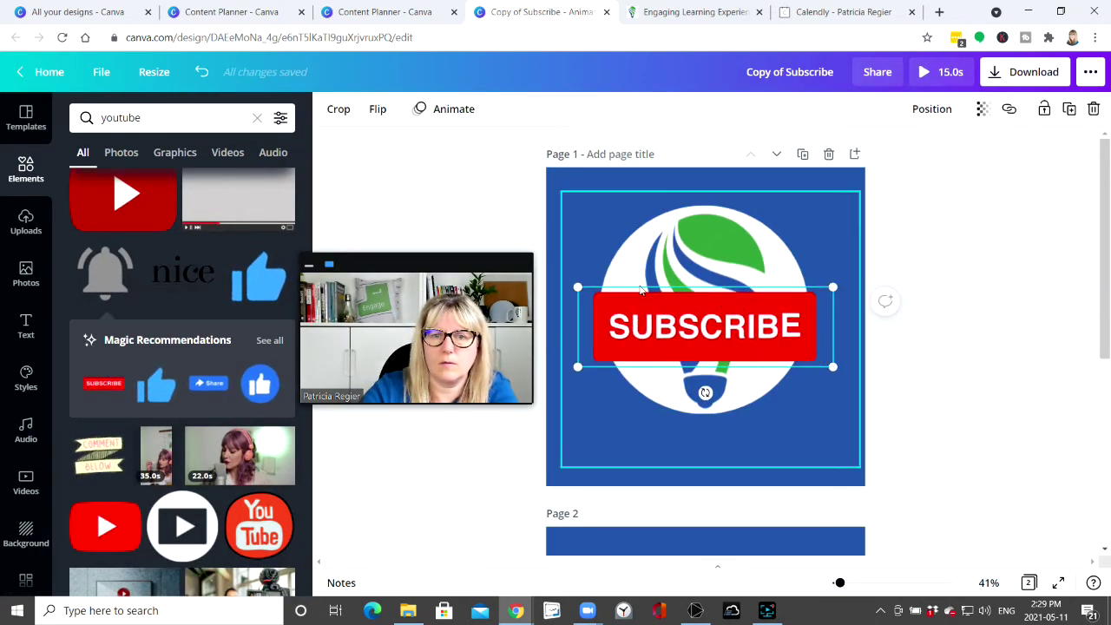
left_click_drag(577, 287, 638, 306)
left_click_drag(733, 343, 722, 319)
- Shrink the lightbulb logo and centre it near the top of the page
left_click_drag(860, 445, 713, 298)
left_click_drag(655, 244, 724, 256)
left_click(960, 428)
- Add the YouTube logo graphic from the search results to the page
scroll(191, 425, "down", 2)
scroll(201, 455, "up", 5)
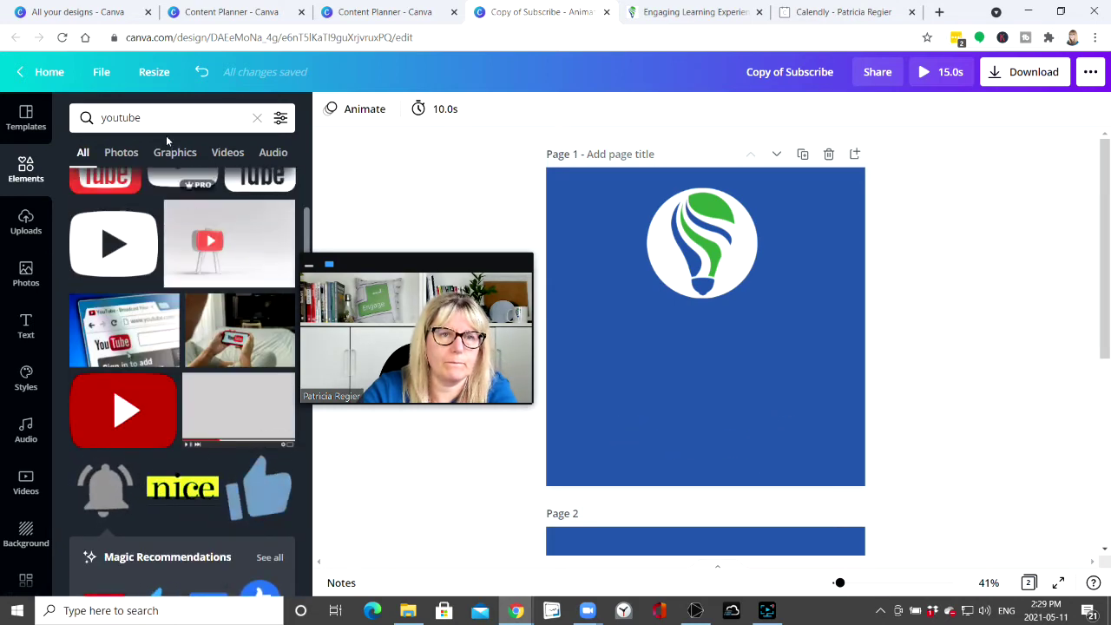
scroll(197, 391, "up", 3)
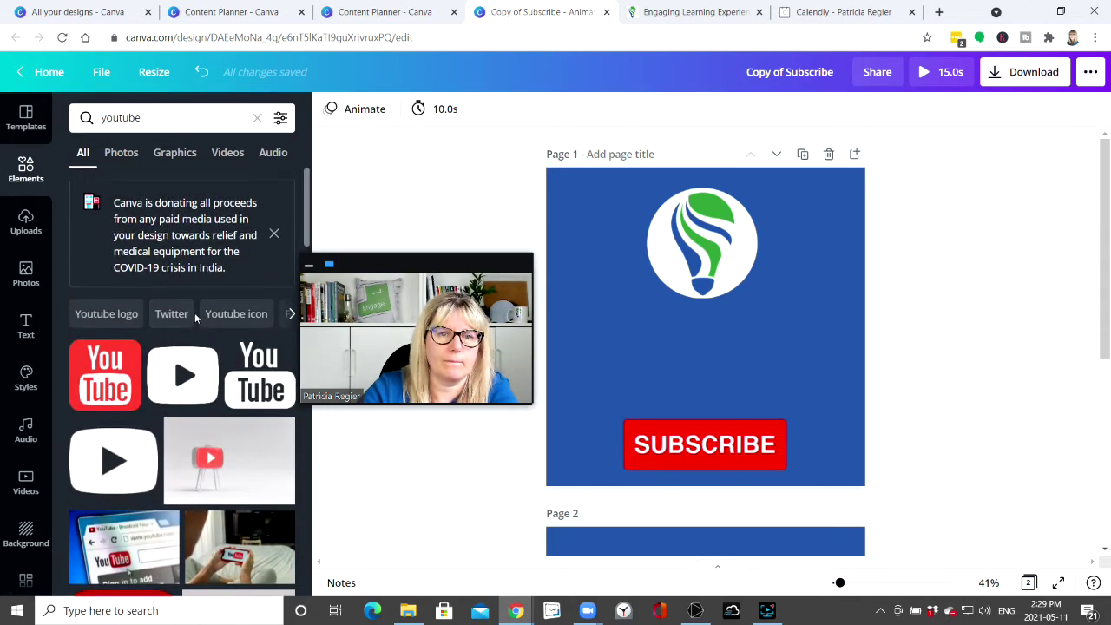
scroll(194, 312, "down", 10)
scroll(195, 321, "down", 6)
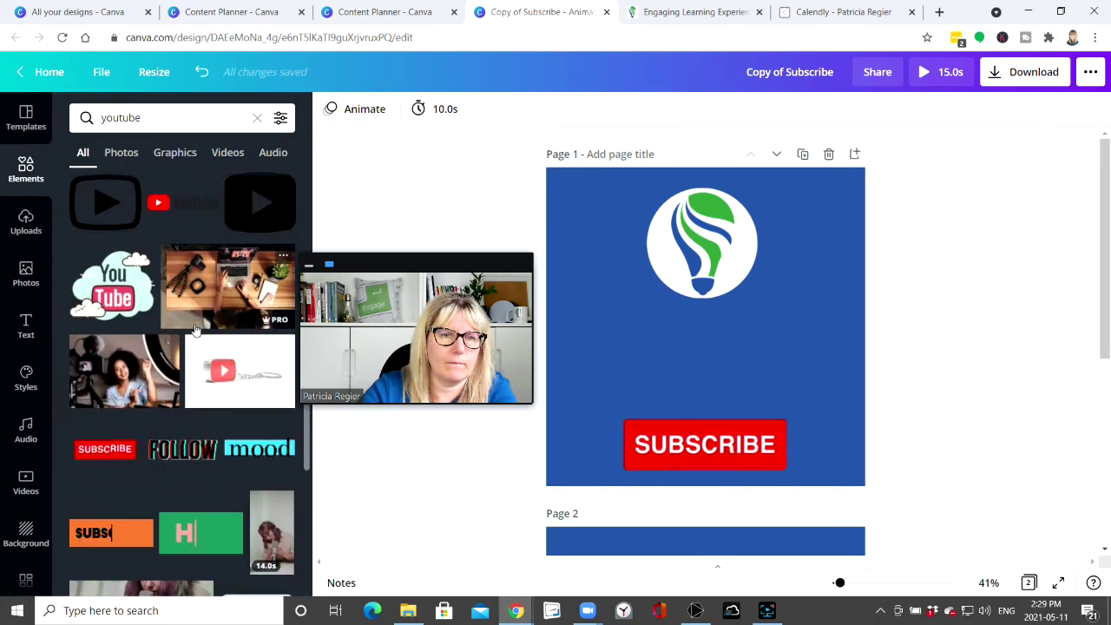
left_click(182, 448)
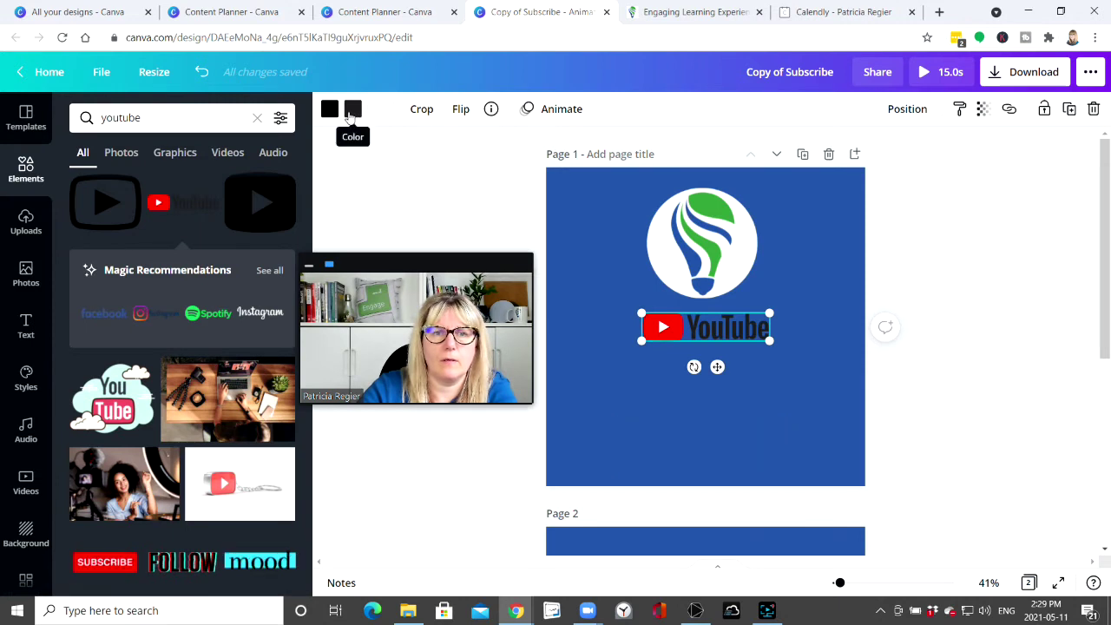
- Make the YouTube logo white and enlarge it across the page
left_click(352, 110)
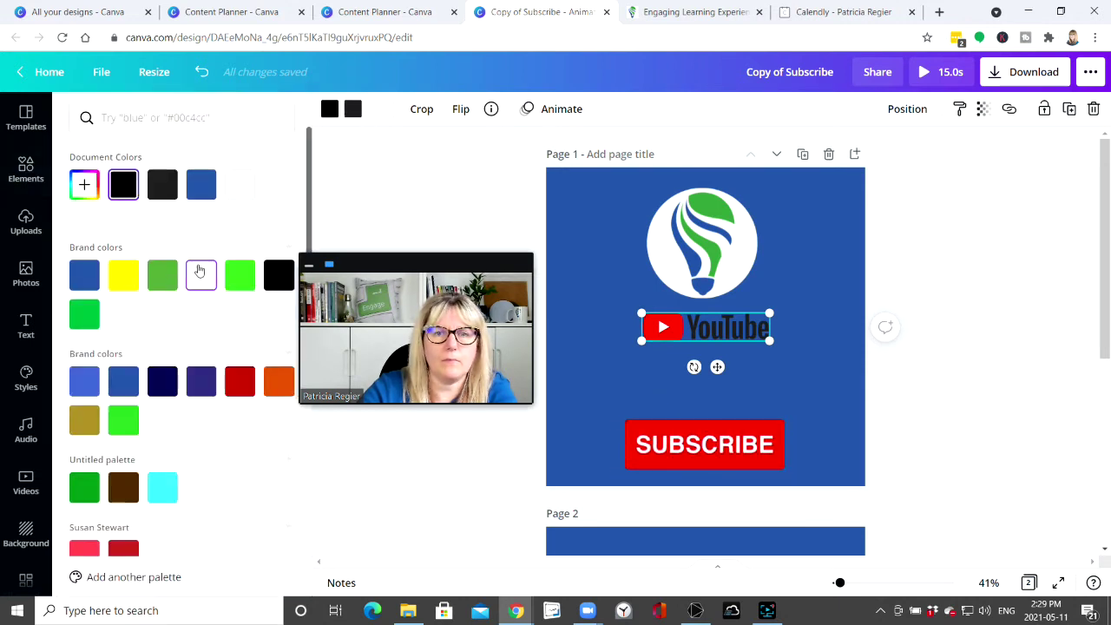
left_click(200, 273)
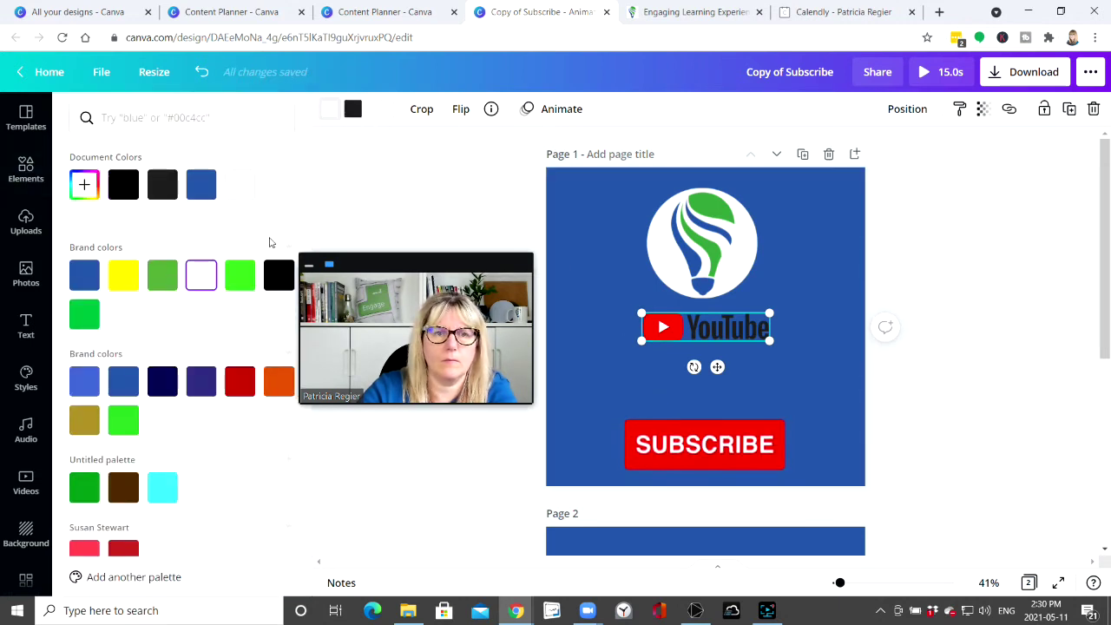
left_click(195, 277)
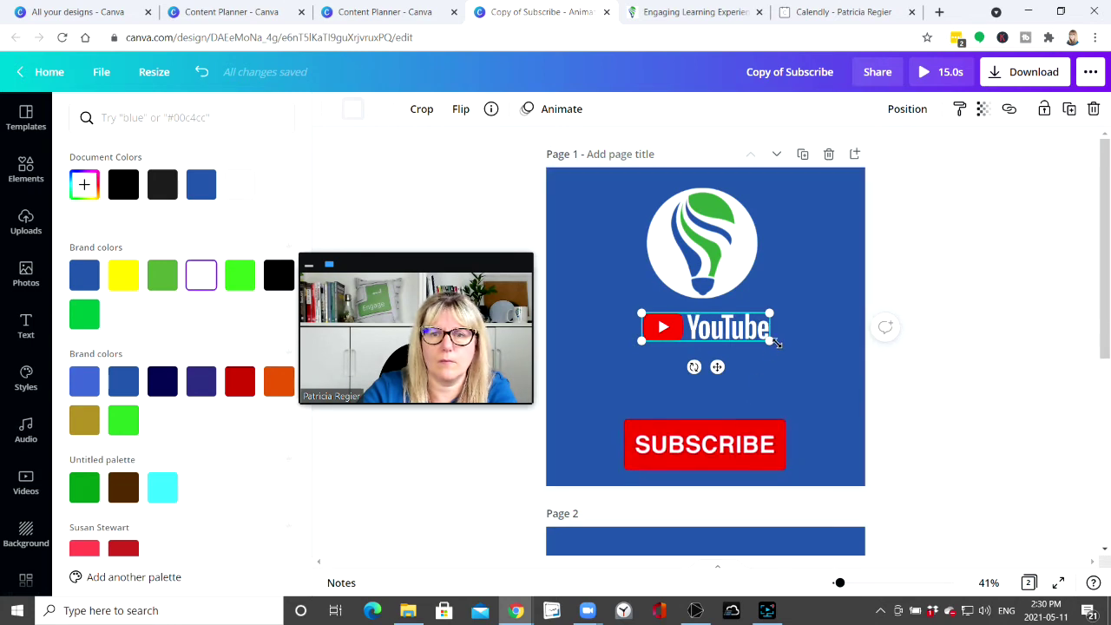
left_click_drag(773, 342, 581, 387)
- Align the SUBSCRIBE sticker, lightbulb logo and YouTube logo centrally on page 1
left_click(745, 418)
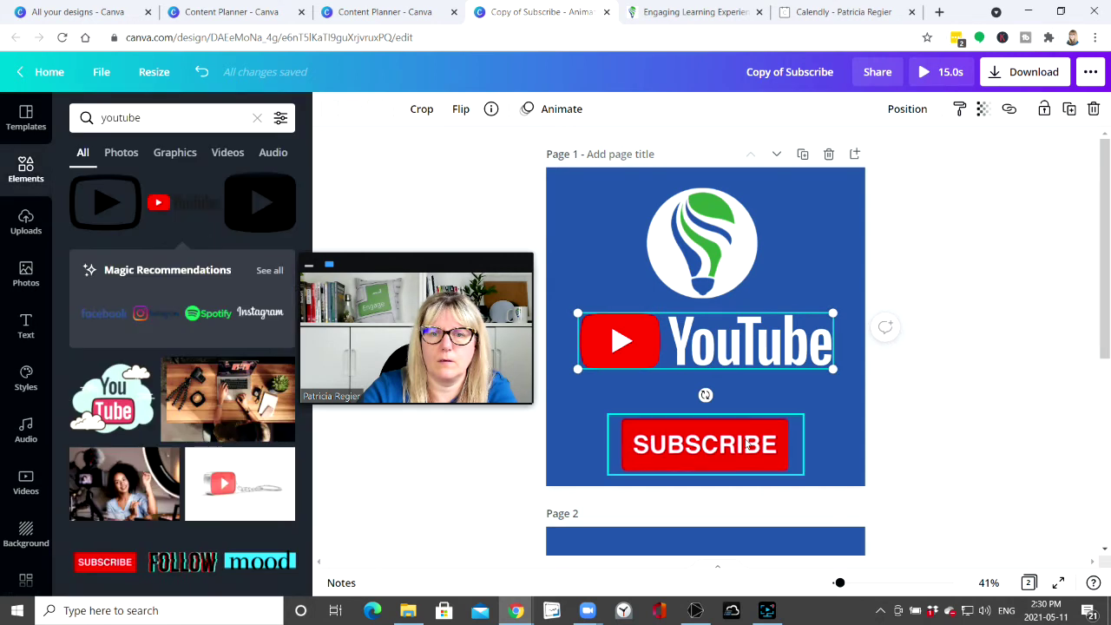
left_click(853, 450)
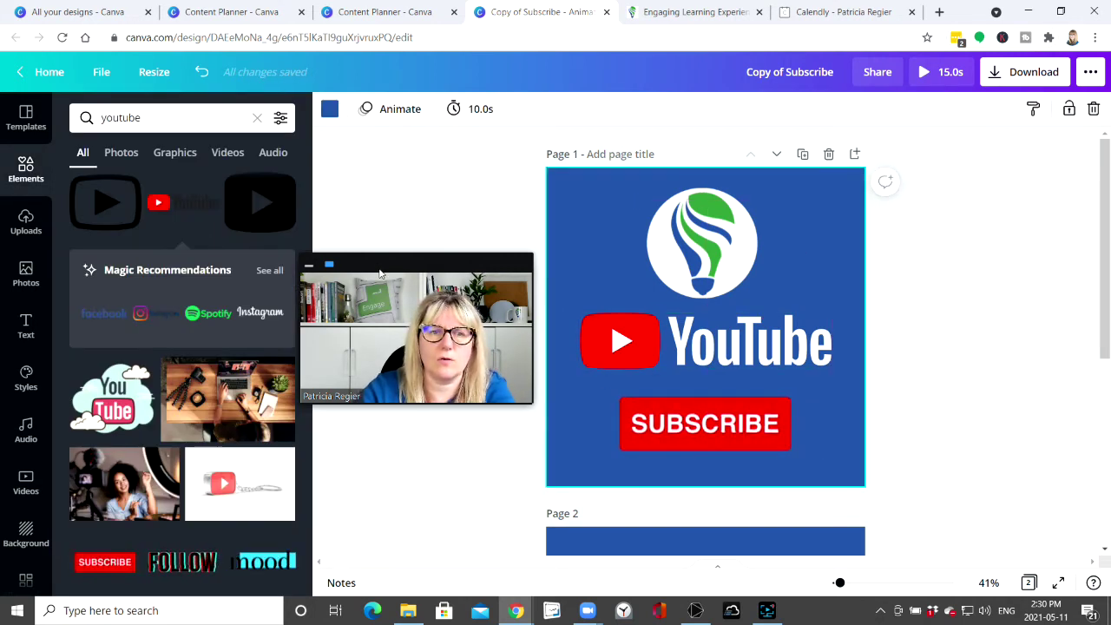
left_click_drag(379, 268, 149, 116)
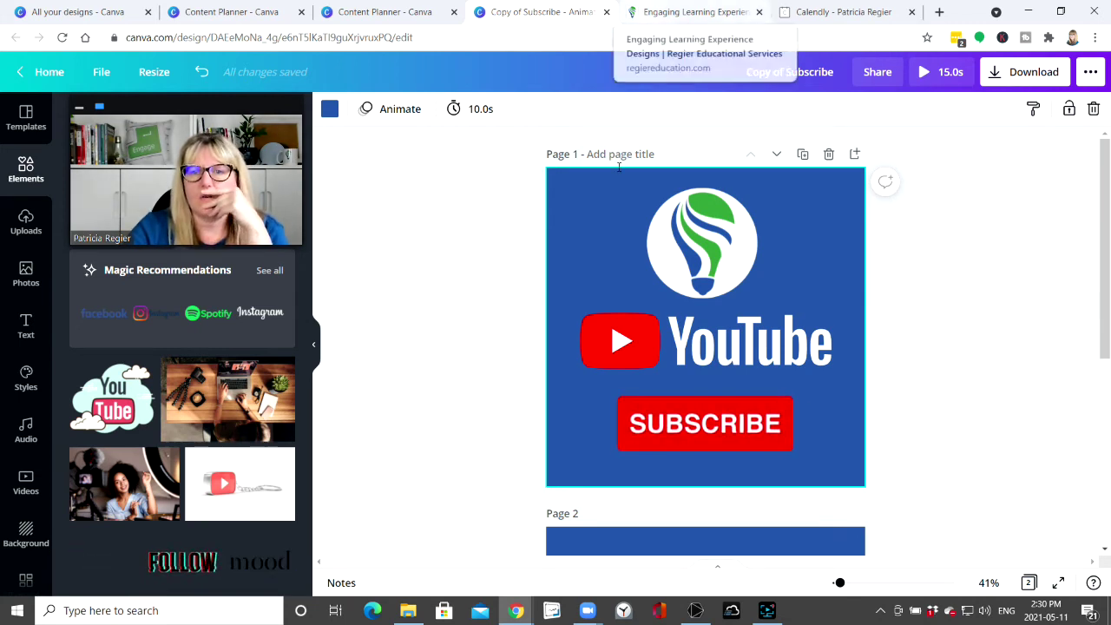
left_click_drag(655, 239, 654, 238)
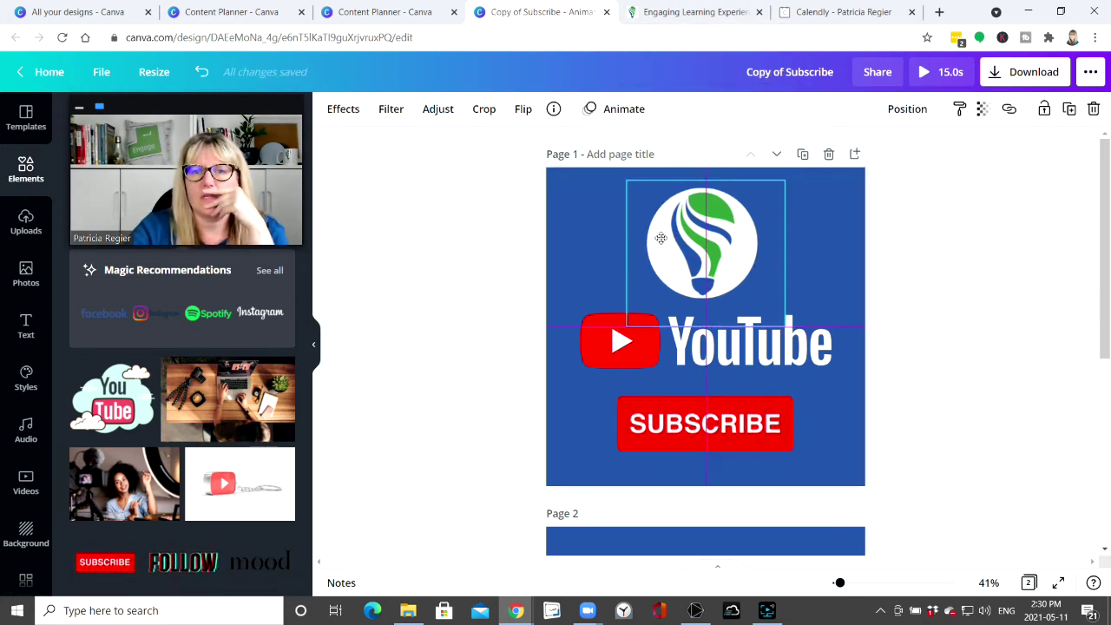
left_click_drag(797, 362, 788, 360)
left_click(970, 403)
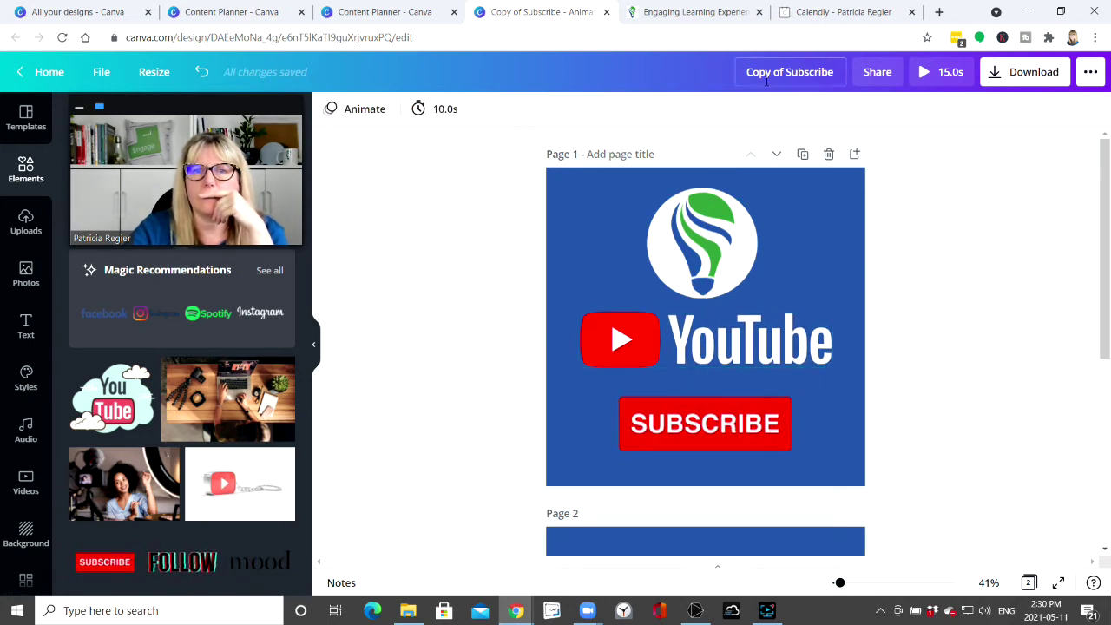
- Add a post on May 17 in the Content Planner using the Copy of Subscribe design
left_click(243, 16)
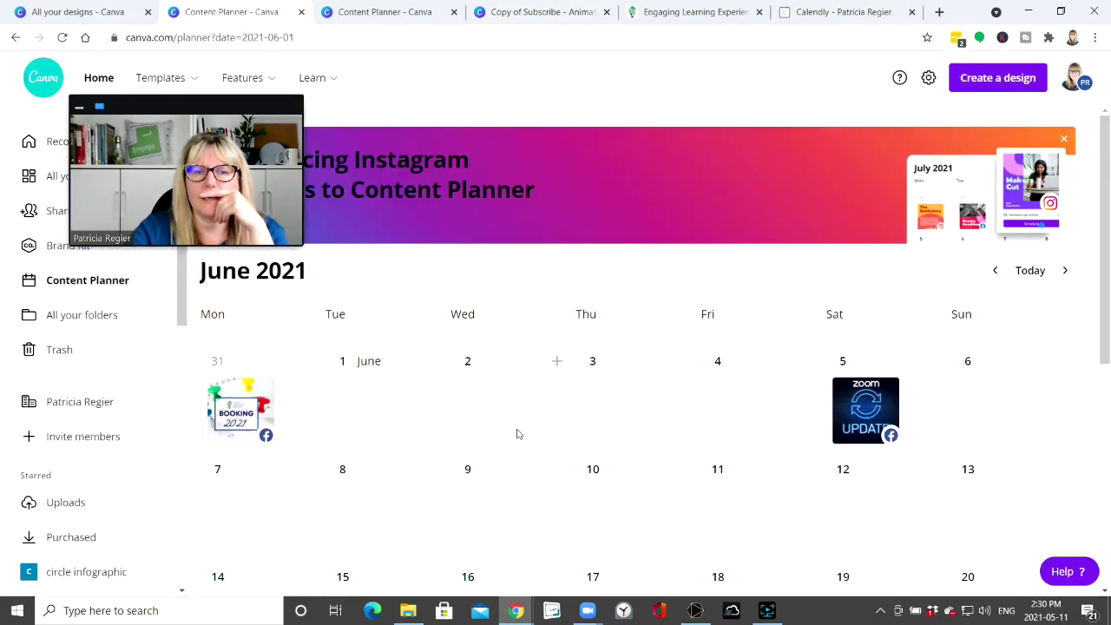
scroll(281, 344, "up", 3)
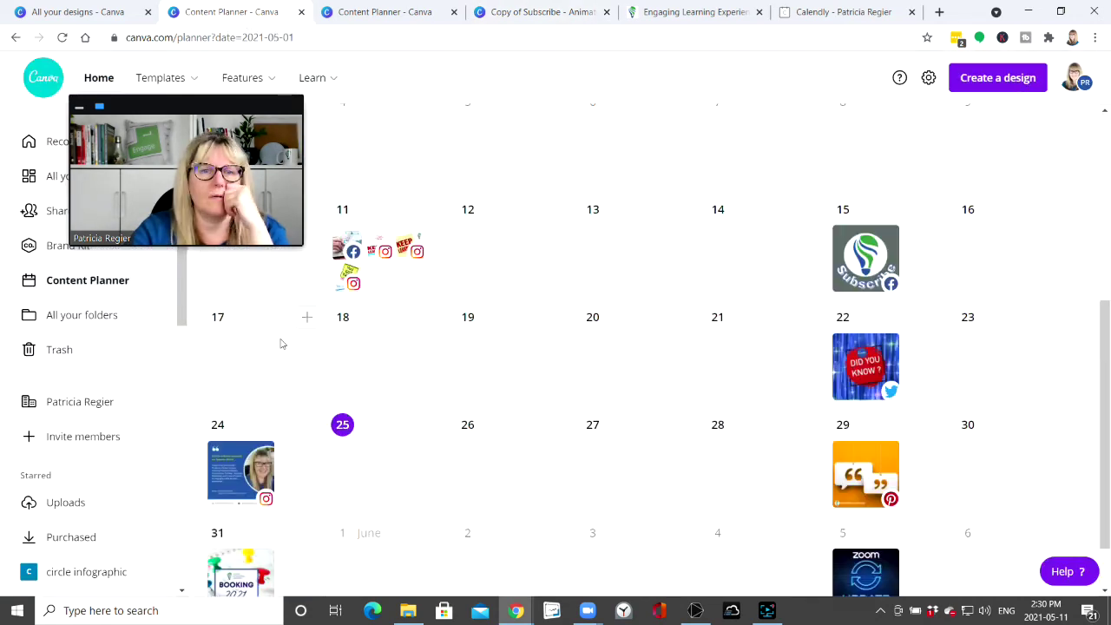
left_click(306, 318)
left_click_drag(280, 102, 825, 78)
left_click(597, 228)
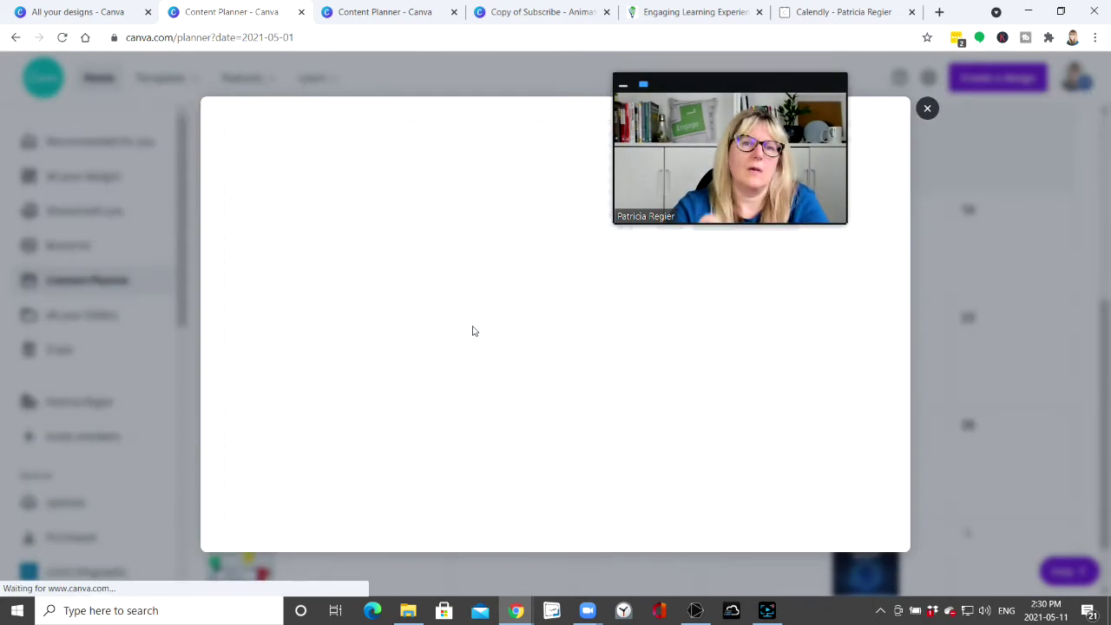
- Set the post's destination to the Instagram account
left_click_drag(742, 78, 139, 40)
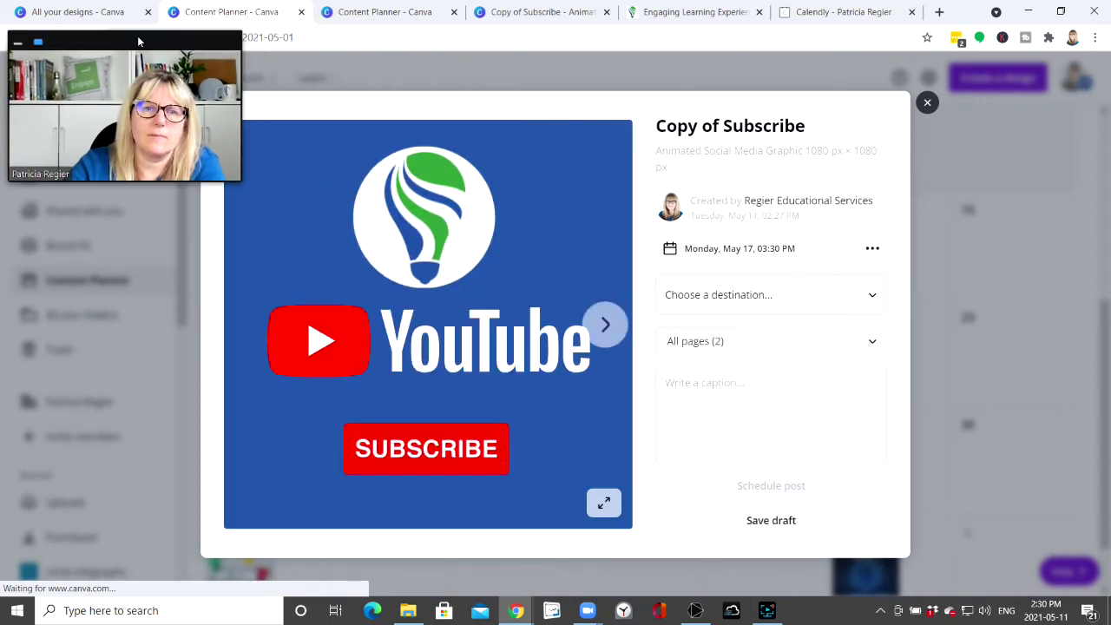
left_click(866, 299)
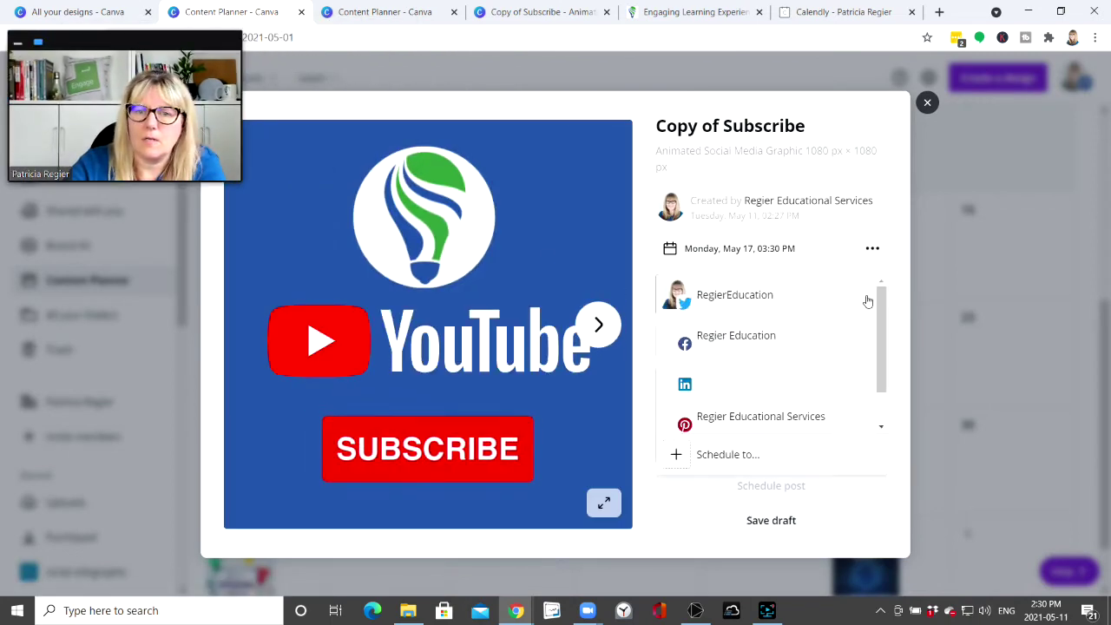
scroll(763, 430, "down", 1)
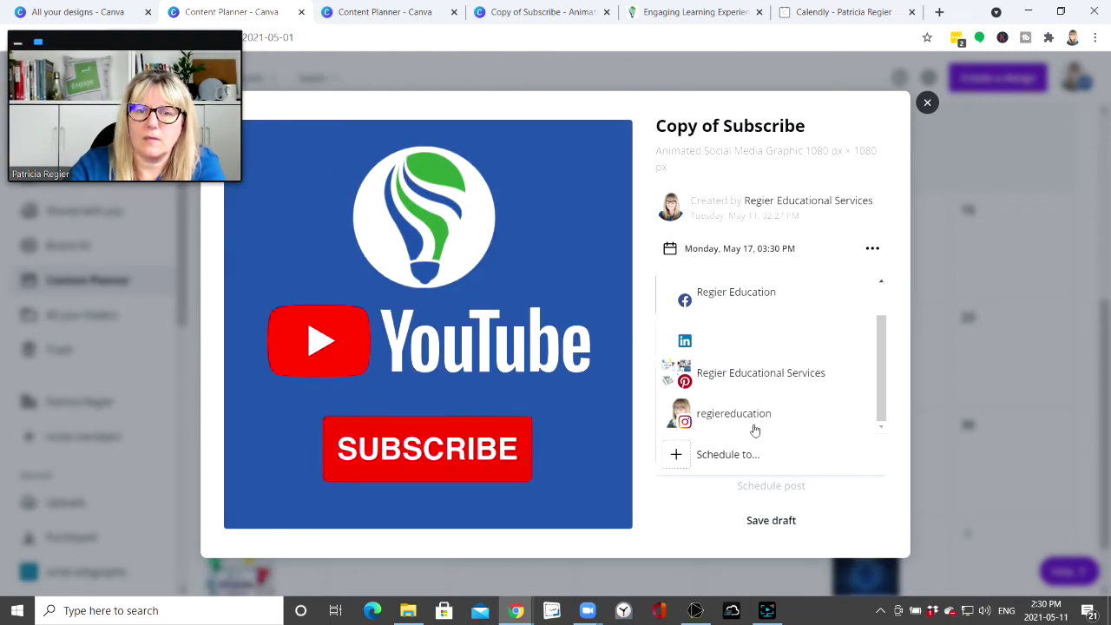
left_click(807, 408)
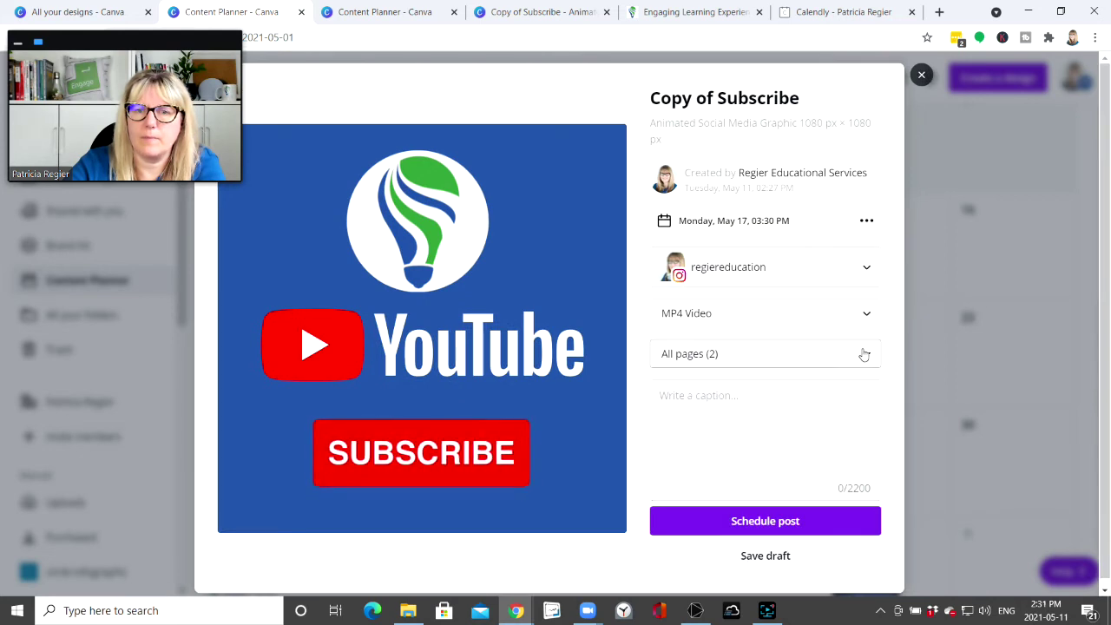
- Uncheck All pages and select only Page 1 for the Instagram post
left_click(863, 356)
left_click(862, 396)
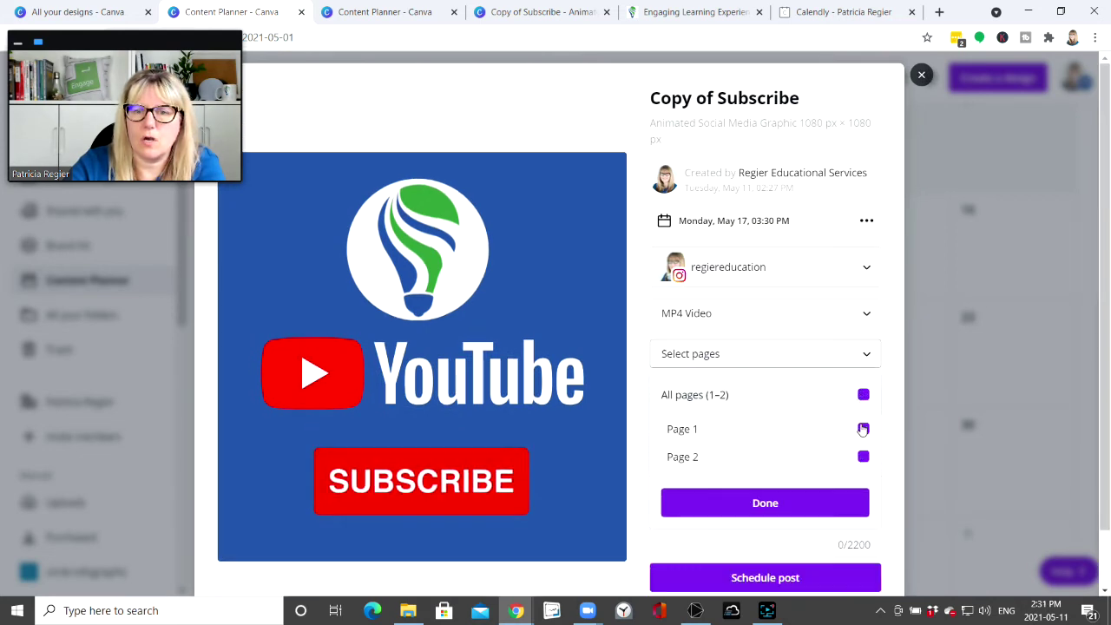
left_click(864, 429)
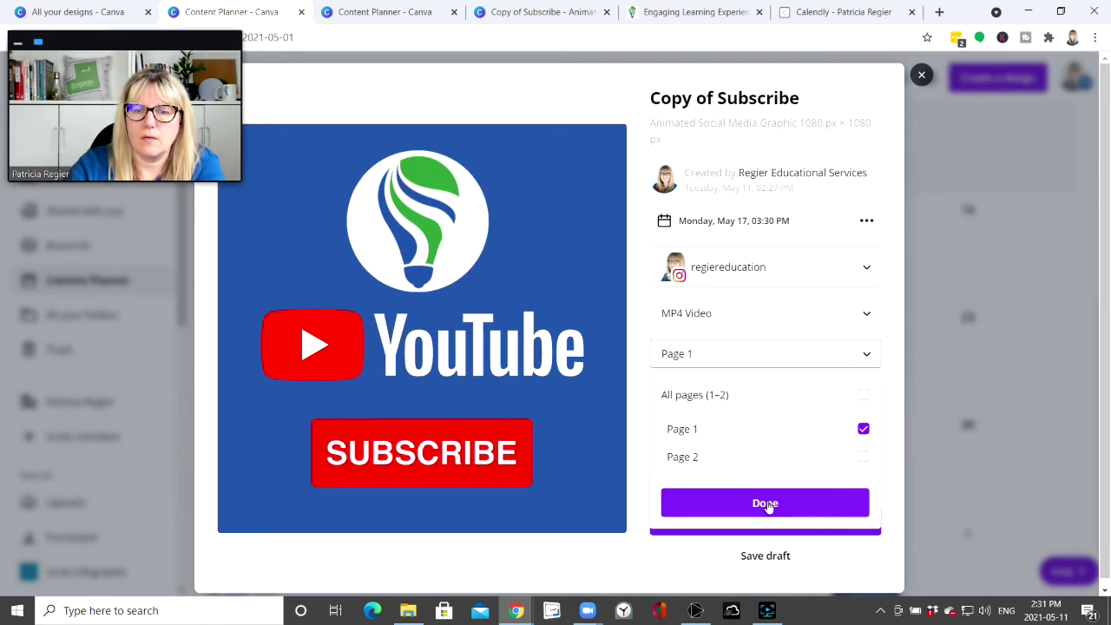
left_click(818, 512)
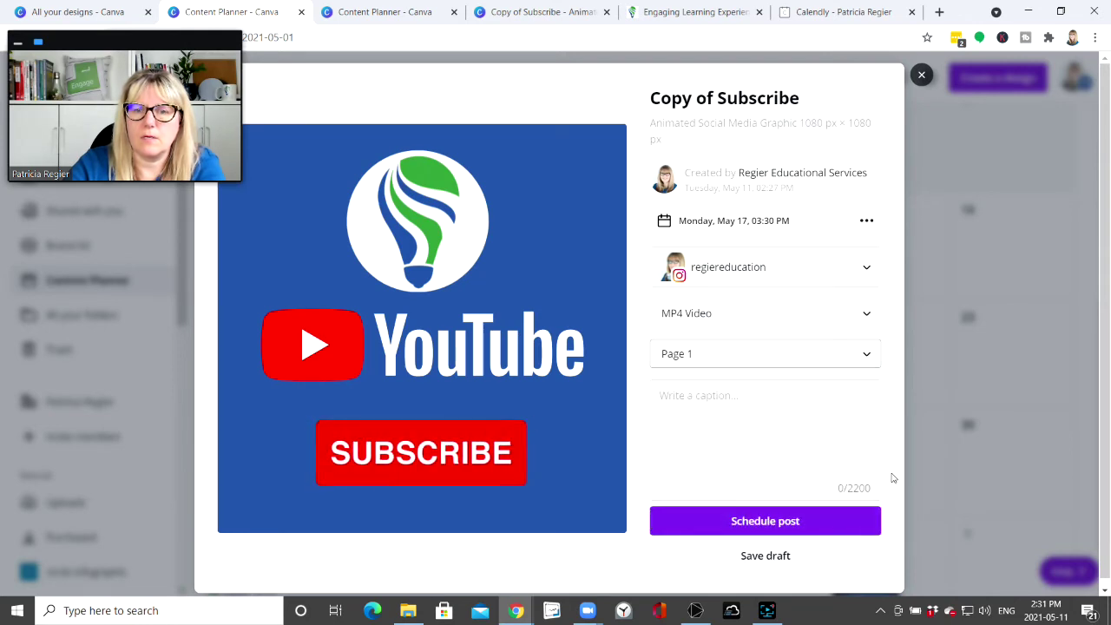
- Write a caption beginning 'We are growing' inviting followers to subscribe, and schedule the post
left_click(676, 388)
type("Check")
key("BackSpace")
key("BackSpace")
key("BackSpace")
type("We are growing our YouTube channel and invite you to also subscribe! Link in Bio.")
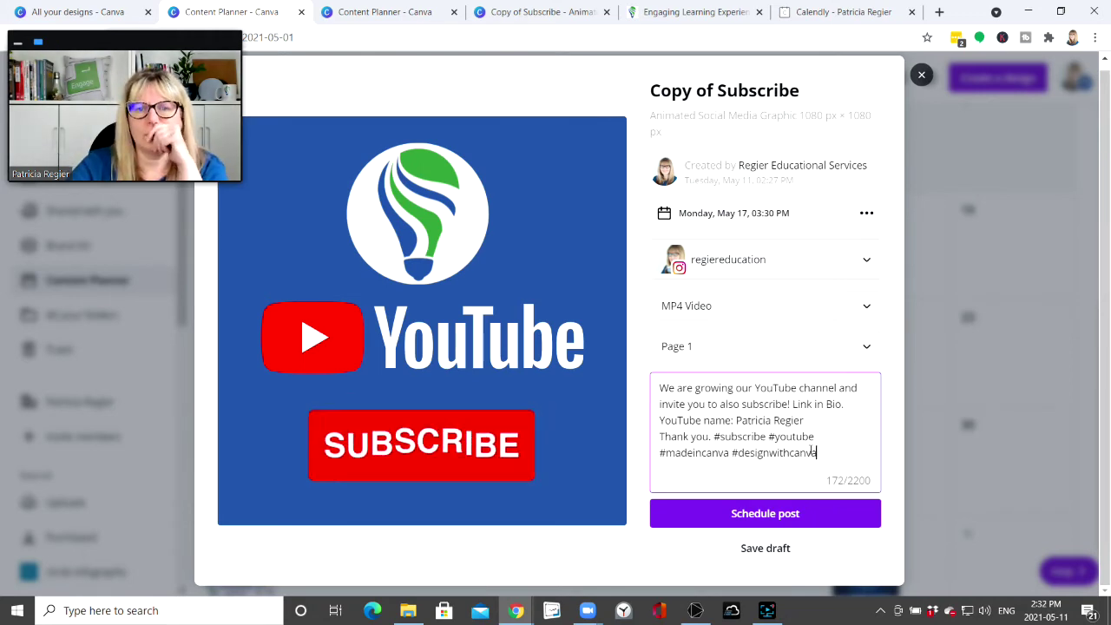
left_click(791, 514)
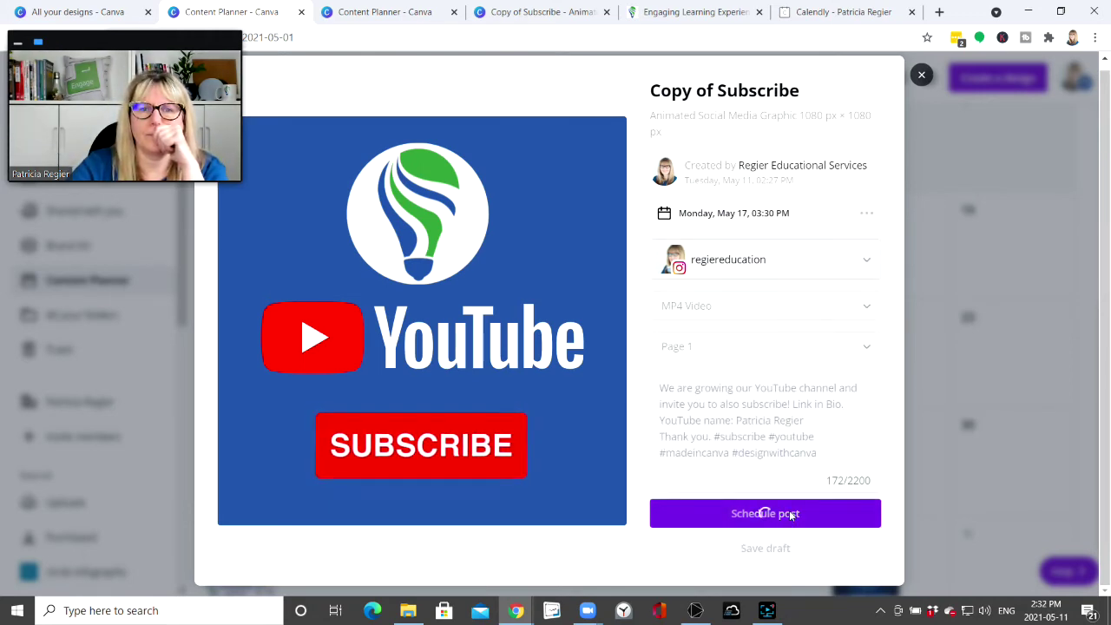